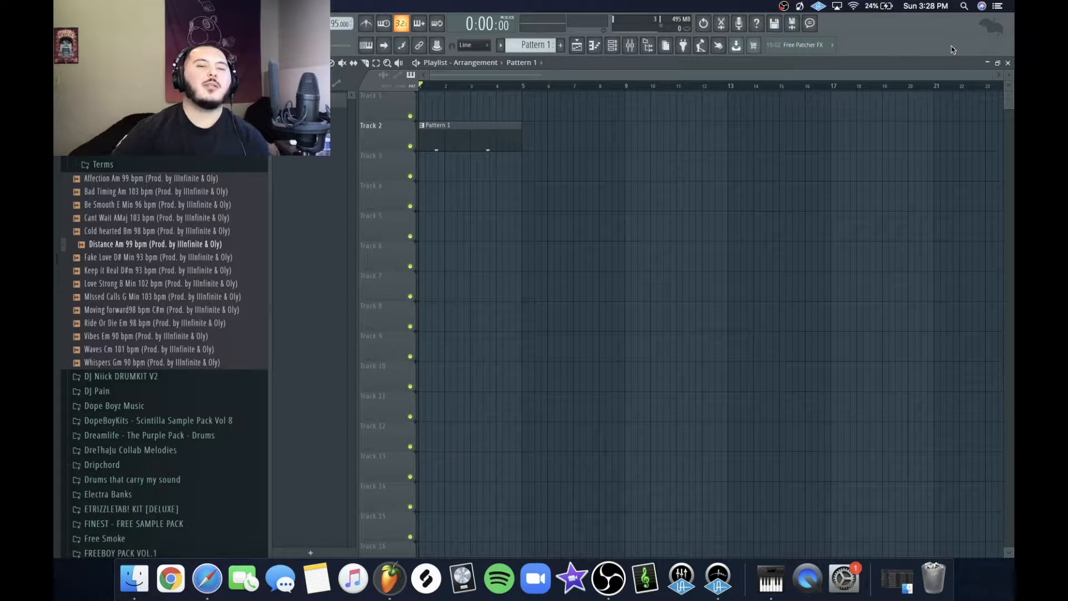
Step: Preview the Affection Am 99 bpm, Bad Timing Am 103 bpm and Be Smooth E Min 96 bpm loops
{"action": "left_click", "coordinate": [119, 182]}
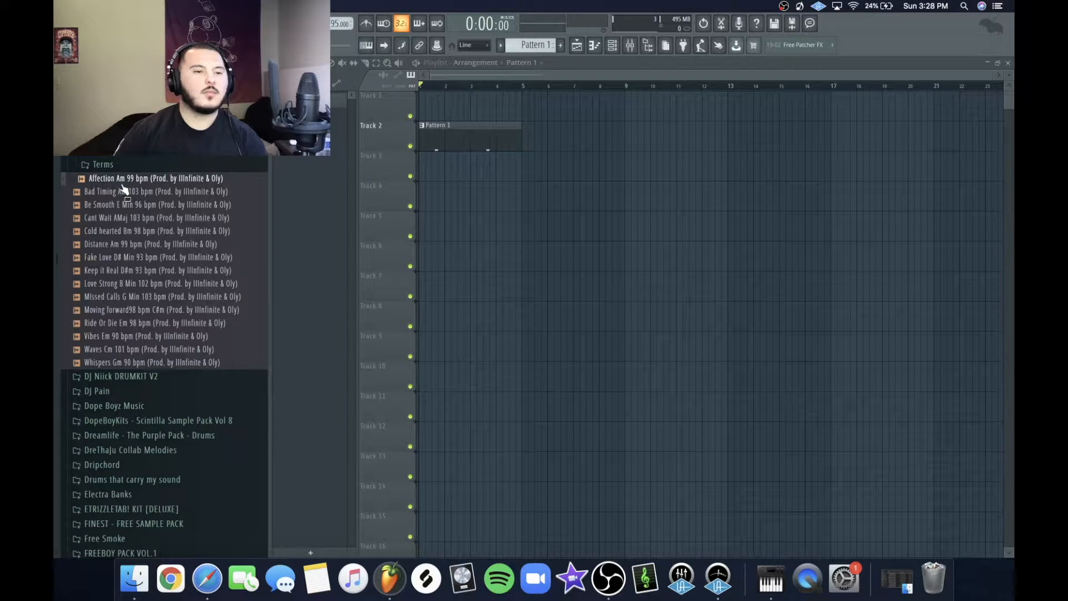
{"action": "left_click", "coordinate": [128, 192]}
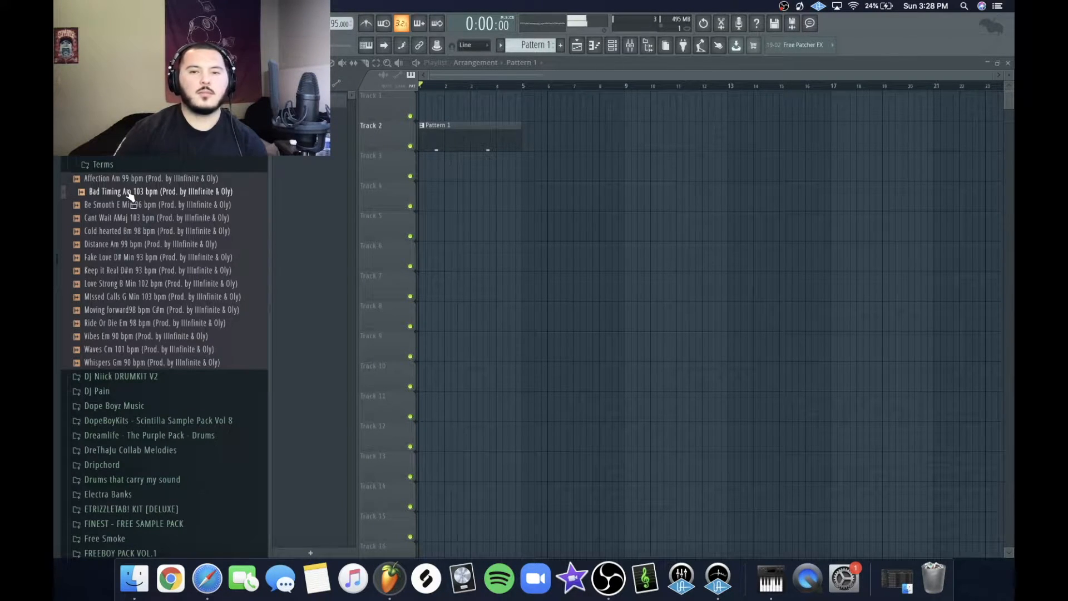
{"action": "left_click", "coordinate": [128, 206]}
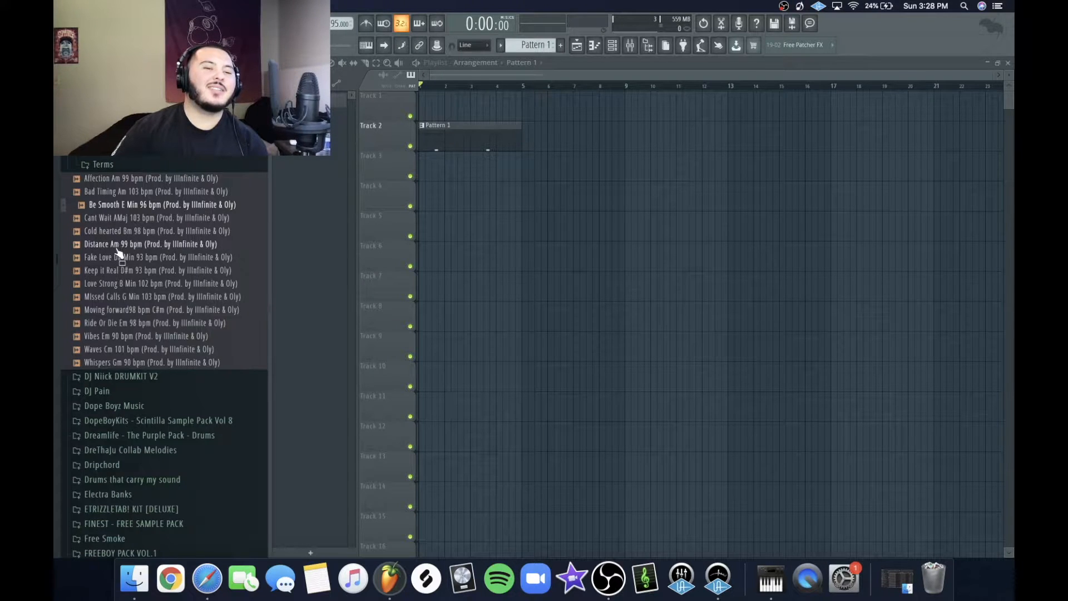
Step: Place the Distance Am 99 bpm loop at the start of playlist Track 1, preview it and close its sample settings
{"action": "left_click_drag", "start_coordinate": [116, 251], "coordinate": [427, 109]}
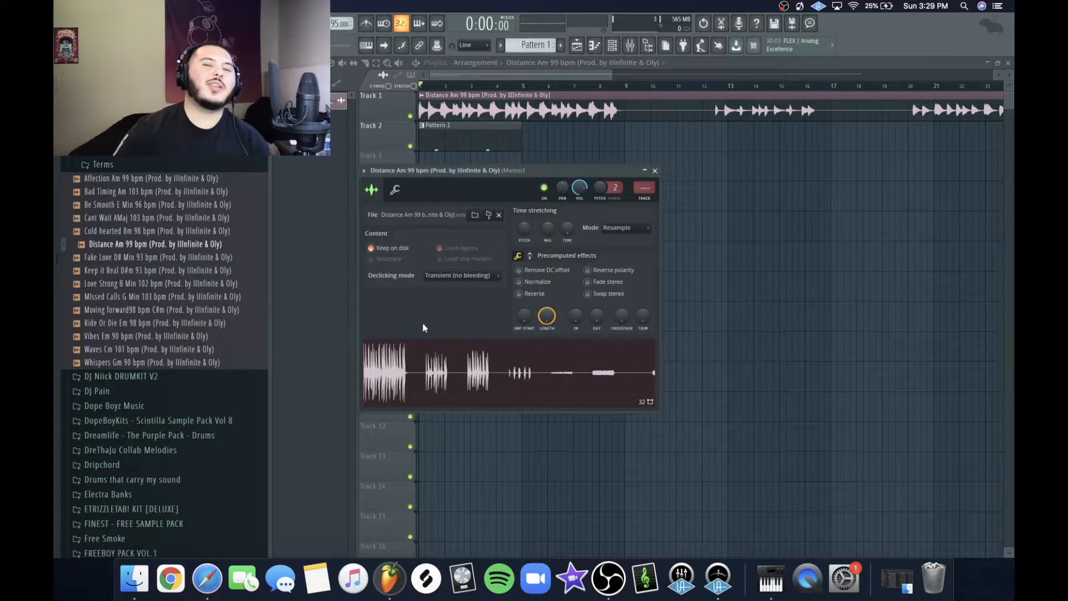
{"action": "left_click", "coordinate": [425, 383]}
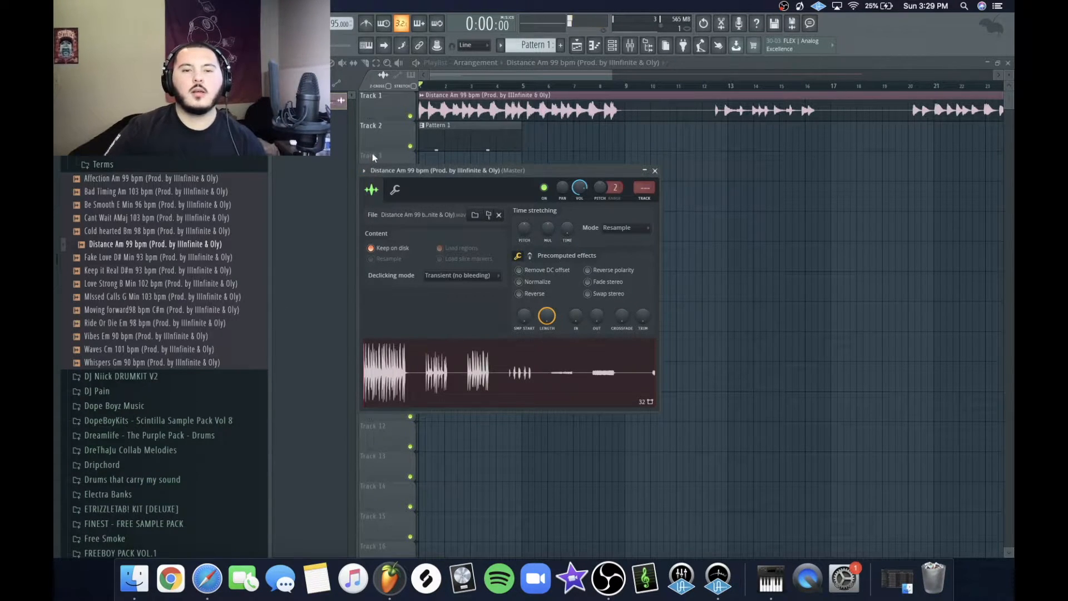
{"action": "key", "text": "Escape"}
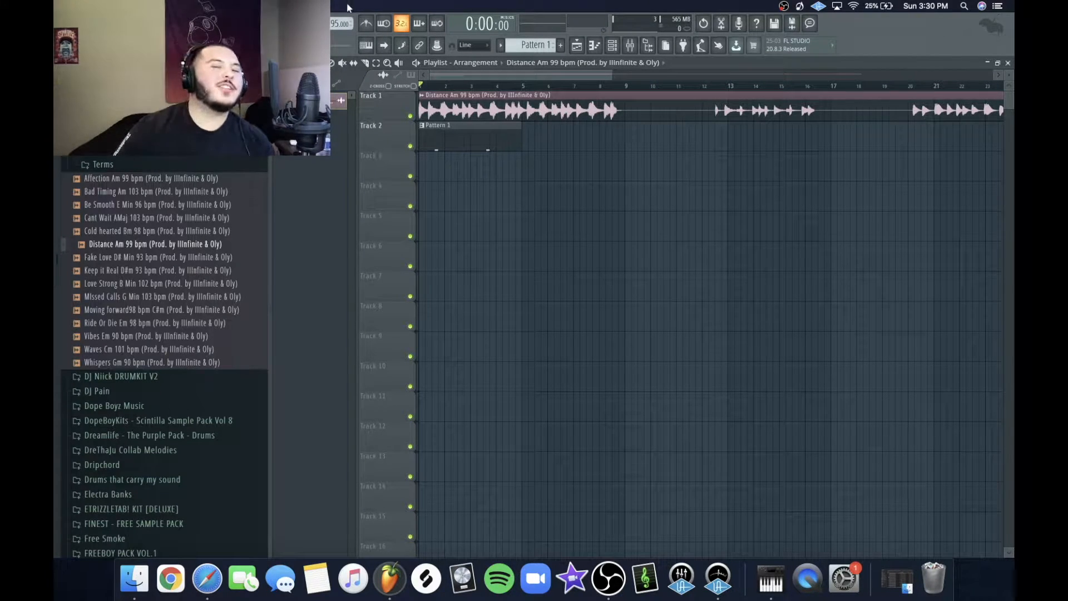
Step: Set the project tempo to 99 BPM to match the Distance loop and check the clip's end at bar 9
{"action": "left_click_drag", "start_coordinate": [339, 24], "coordinate": [339, 11]}
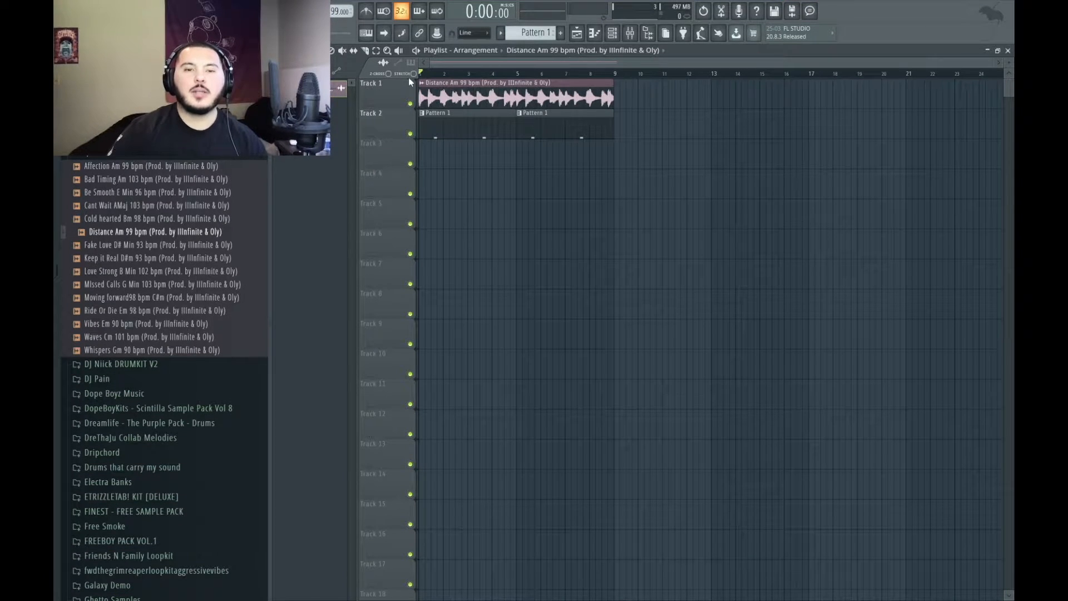
{"action": "scroll", "coordinate": [618, 130], "scroll_direction": "up", "scroll_amount": 4}
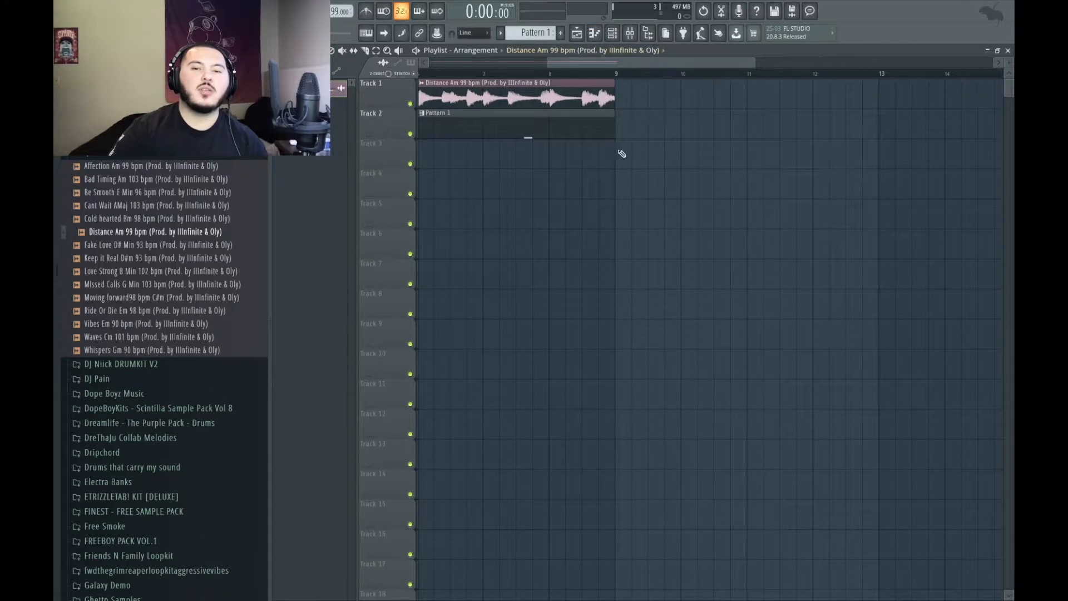
{"action": "scroll", "coordinate": [526, 290], "scroll_direction": "down", "scroll_amount": 1}
{"action": "scroll", "coordinate": [526, 290], "scroll_direction": "down", "scroll_amount": 3}
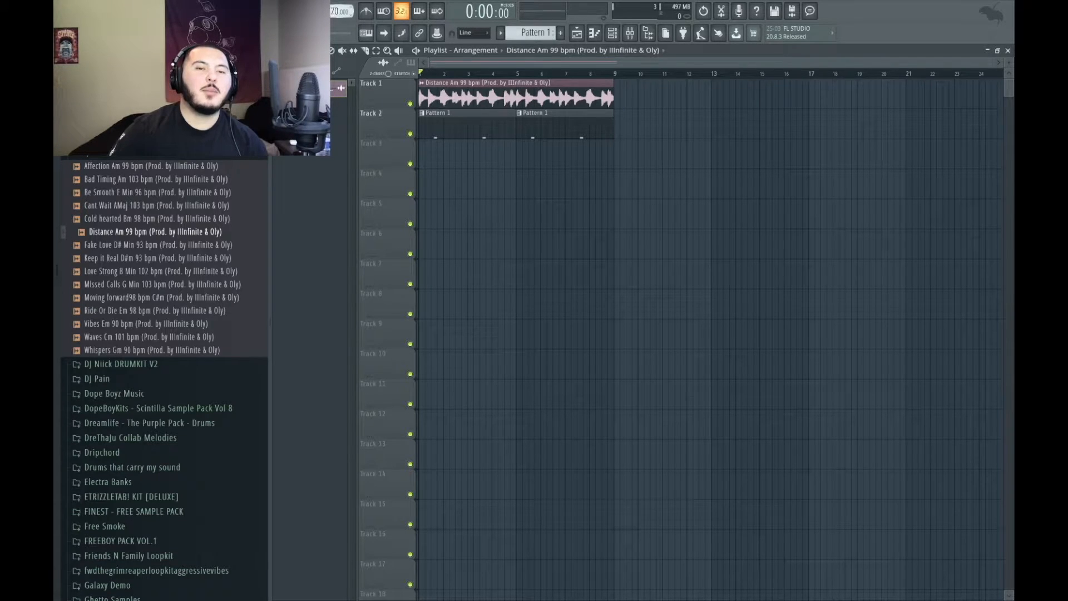
Step: Set the tempo to 97 BPM and set the Distance sample's stretch time so it follows the project tempo
{"action": "left_click_drag", "start_coordinate": [341, 11], "coordinate": [341, 7]}
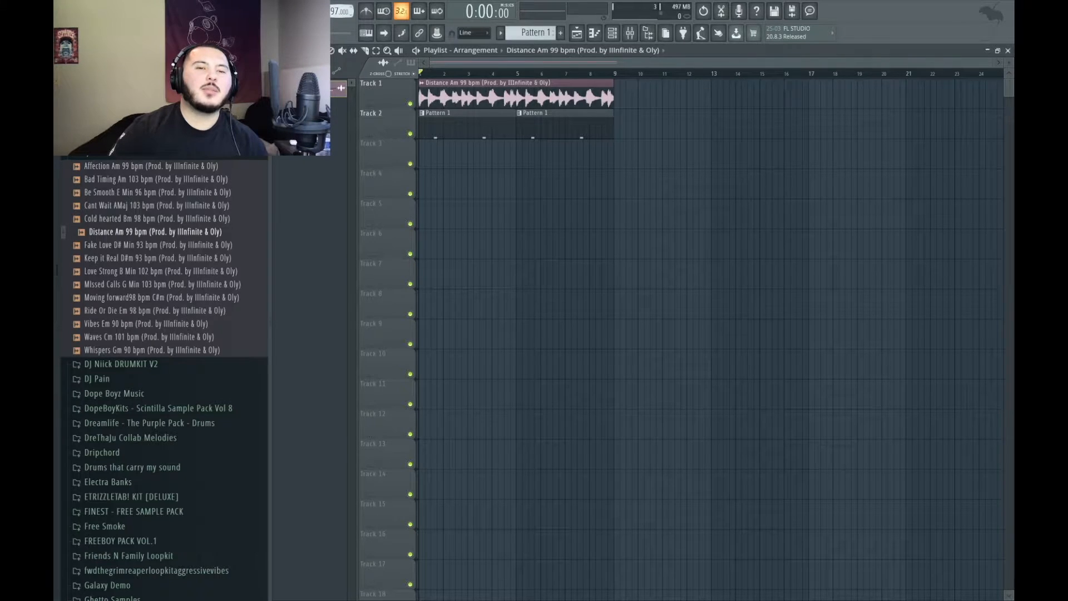
{"action": "double_click", "coordinate": [431, 86]}
{"action": "right_click", "coordinate": [567, 216]}
{"action": "left_click", "coordinate": [590, 224]}
{"action": "key", "text": "Escape"}
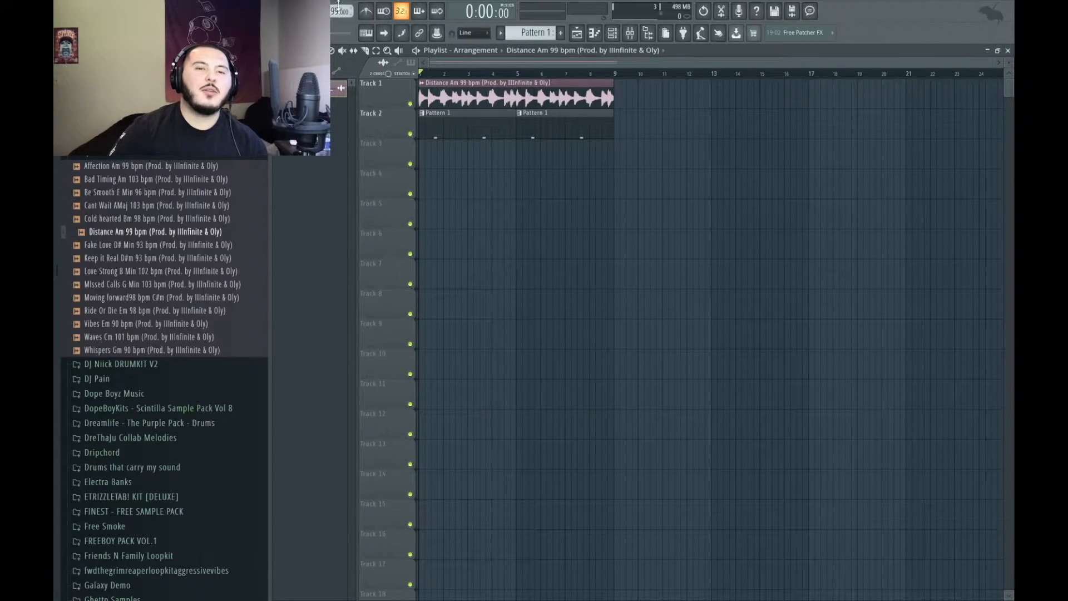
Step: Set the tempo back to 99 BPM and trim the Distance clip's end exactly at bar 9
{"action": "left_click_drag", "start_coordinate": [338, 5], "coordinate": [338, 55]}
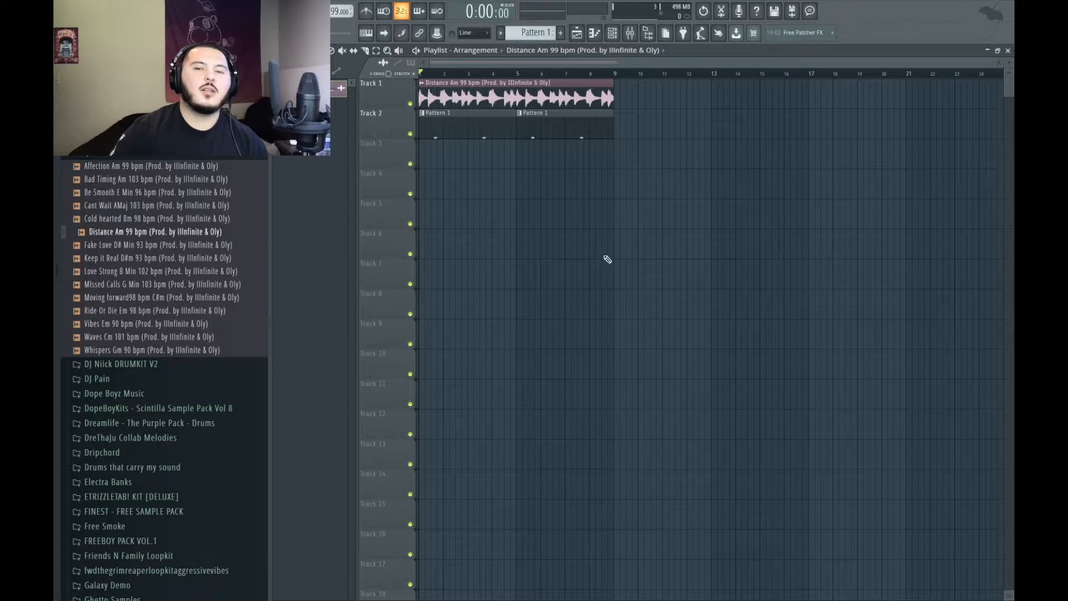
{"action": "scroll", "coordinate": [611, 184], "scroll_direction": "up", "scroll_amount": 5}
{"action": "mouse_move", "coordinate": [665, 95]}
{"action": "left_mouse_down"}
{"action": "mouse_move", "coordinate": [634, 95]}
{"action": "mouse_move", "coordinate": [666, 98]}
{"action": "left_mouse_up"}
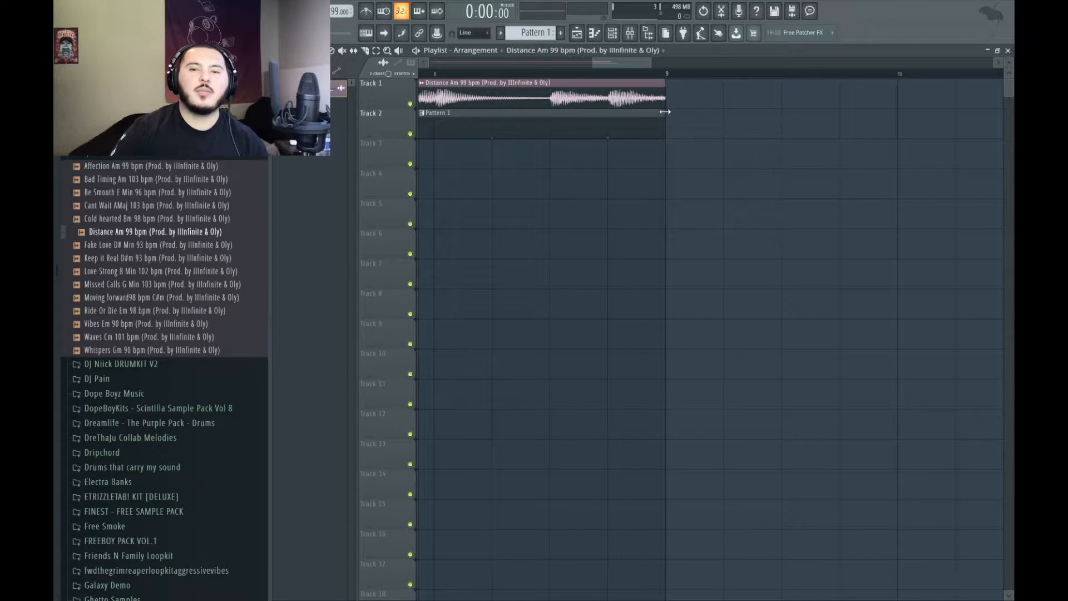
{"action": "scroll", "coordinate": [720, 236], "scroll_direction": "down", "scroll_amount": 5}
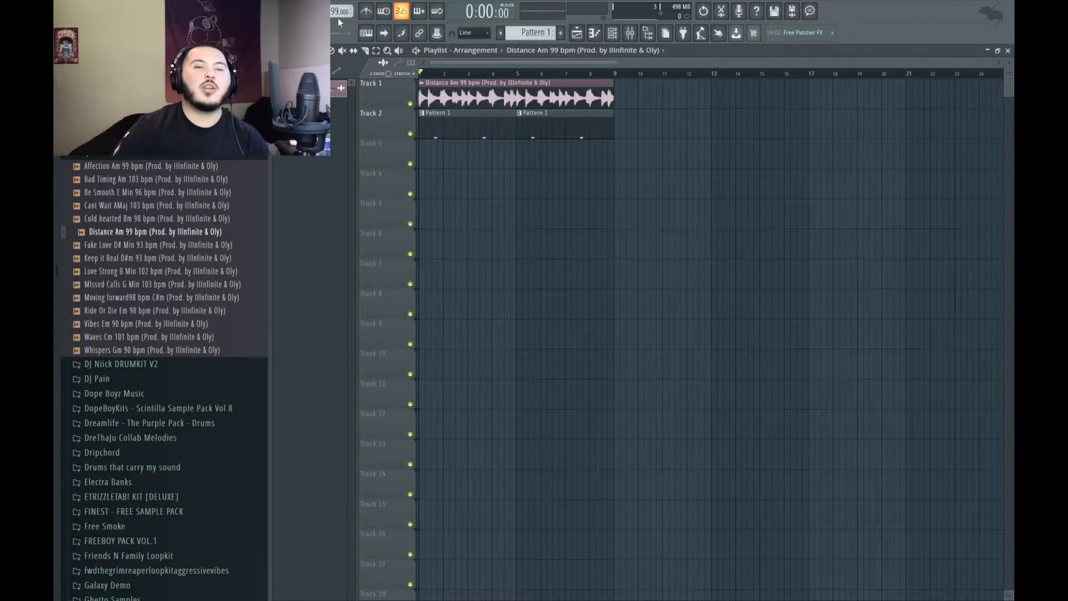
Step: Set the project tempo to 103 BPM
{"action": "scroll", "coordinate": [332, 11], "scroll_direction": "up", "scroll_amount": 3}
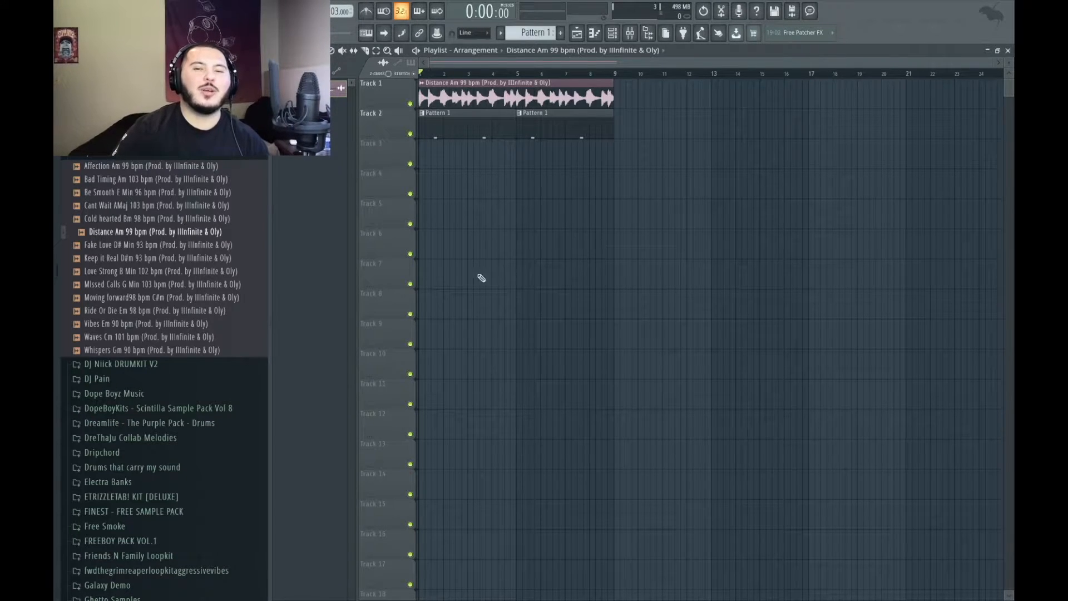
{"action": "scroll", "coordinate": [448, 272], "scroll_direction": "up", "scroll_amount": 2}
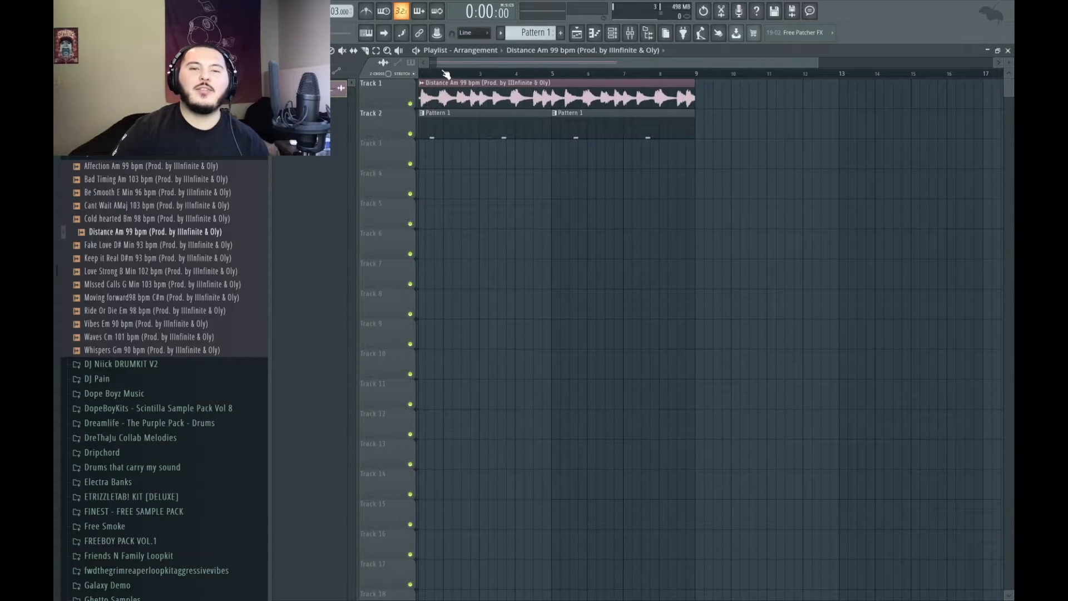
{"action": "left_click_drag", "start_coordinate": [443, 64], "coordinate": [412, 65]}
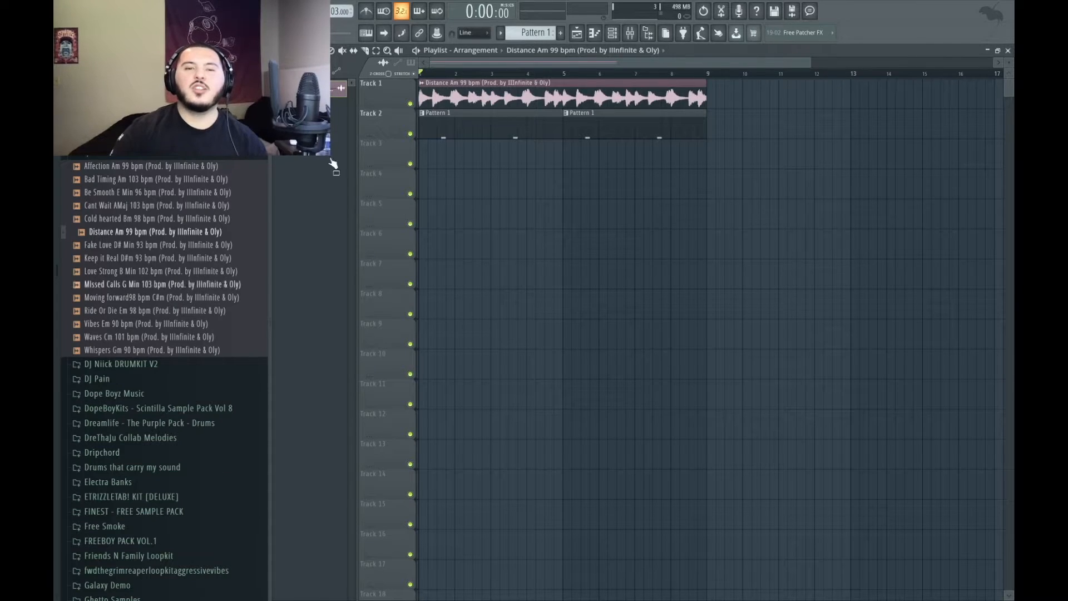
Step: Set the Distance sample's time-stretching mode to e2 transient and play the arrangement to hear it
{"action": "double_click", "coordinate": [681, 88]}
{"action": "left_click", "coordinate": [624, 215]}
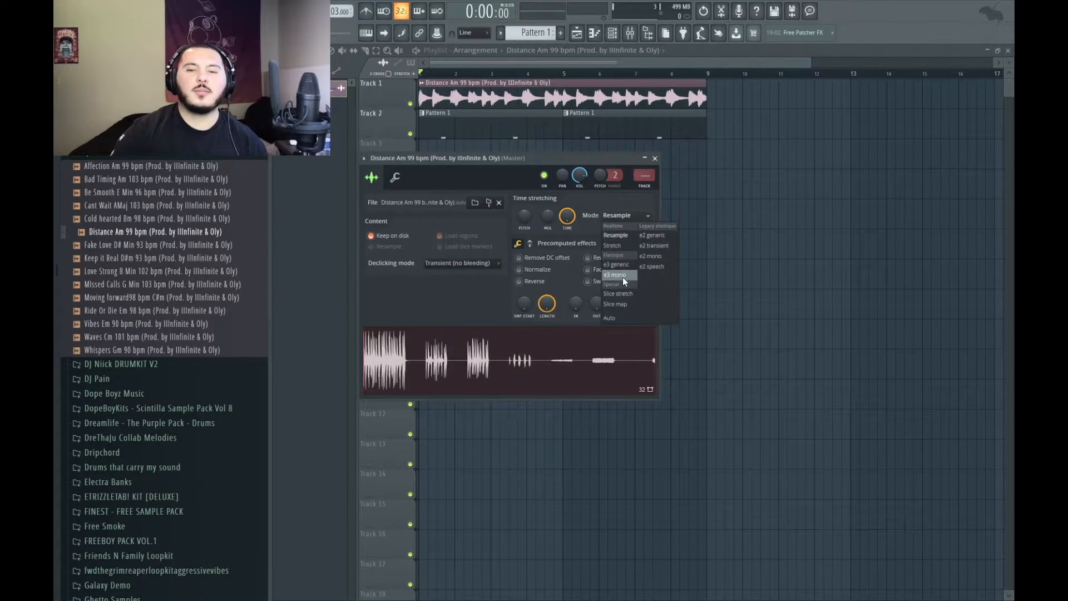
{"action": "left_click", "coordinate": [632, 247]}
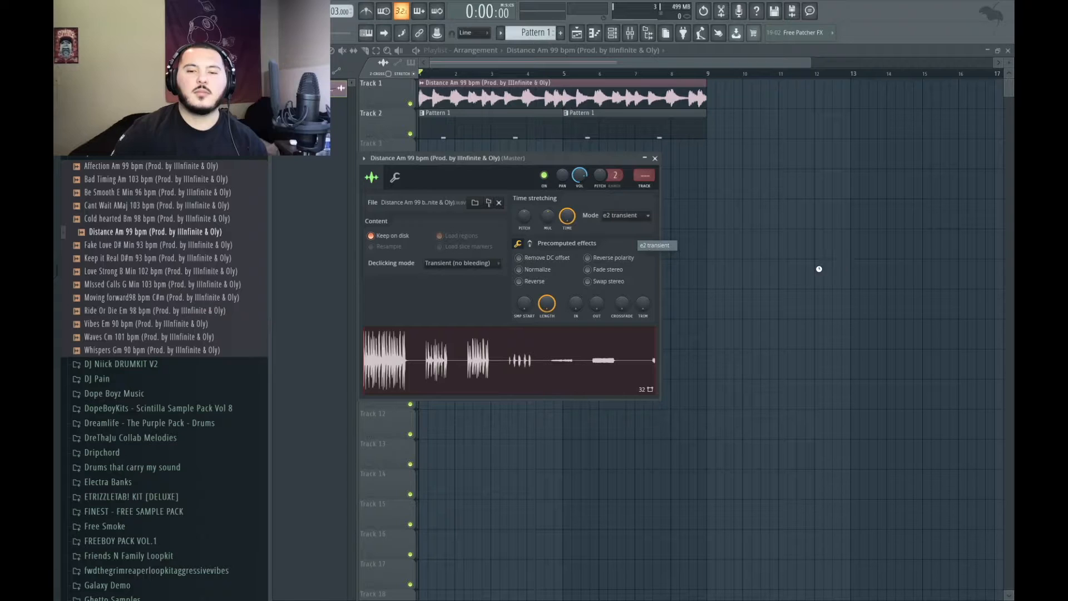
{"action": "key", "text": "Escape"}
{"action": "key", "text": "space"}
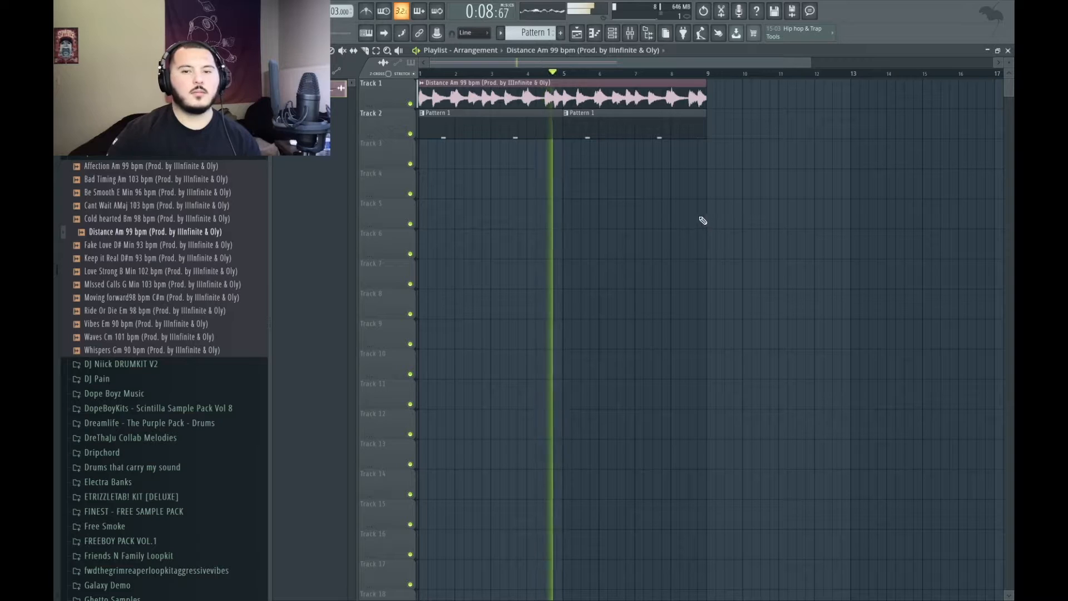
{"action": "key", "text": "space"}
Step: Program the Wonda Eest Kick in the channel rack with hits on steps 1, 2, 7 and 17 of Pattern 1
{"action": "left_click", "coordinate": [620, 35]}
{"action": "left_click", "coordinate": [448, 111]}
{"action": "key", "text": "space"}
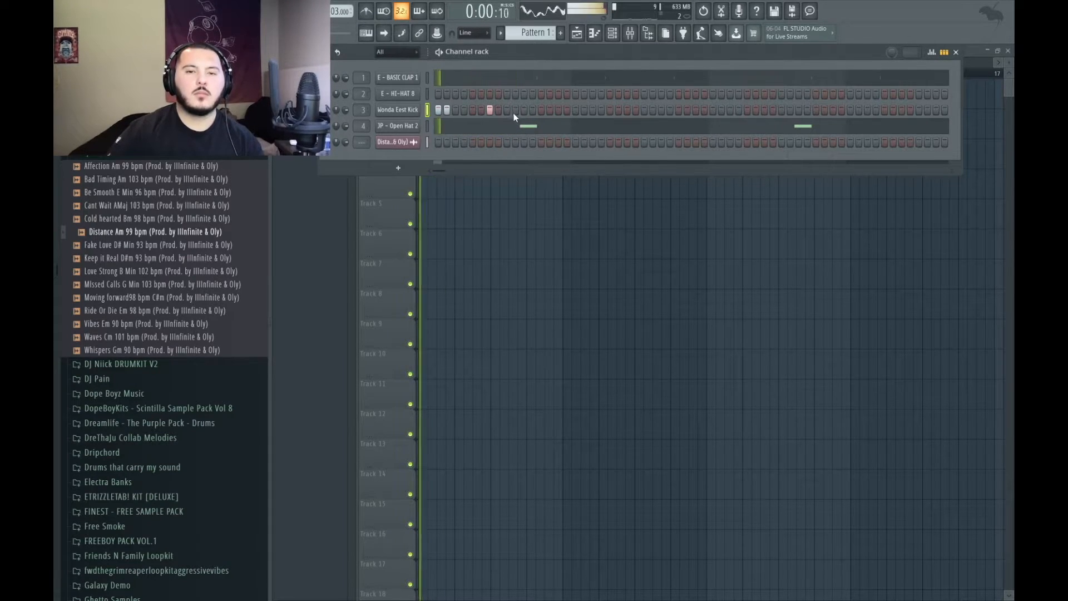
{"action": "left_click", "coordinate": [576, 110]}
Step: Open the Wonda Eest Kick in the piano roll and add a C5 note one step before bar 2
{"action": "right_click", "coordinate": [412, 110]}
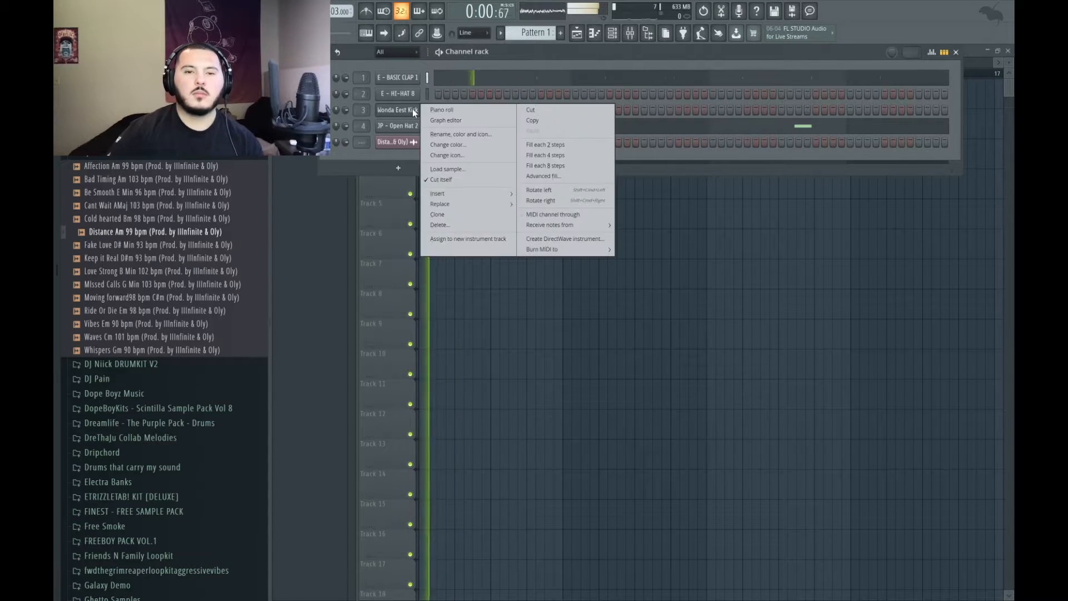
{"action": "left_click", "coordinate": [440, 110]}
{"action": "scroll", "coordinate": [387, 162], "scroll_direction": "up", "scroll_amount": 3}
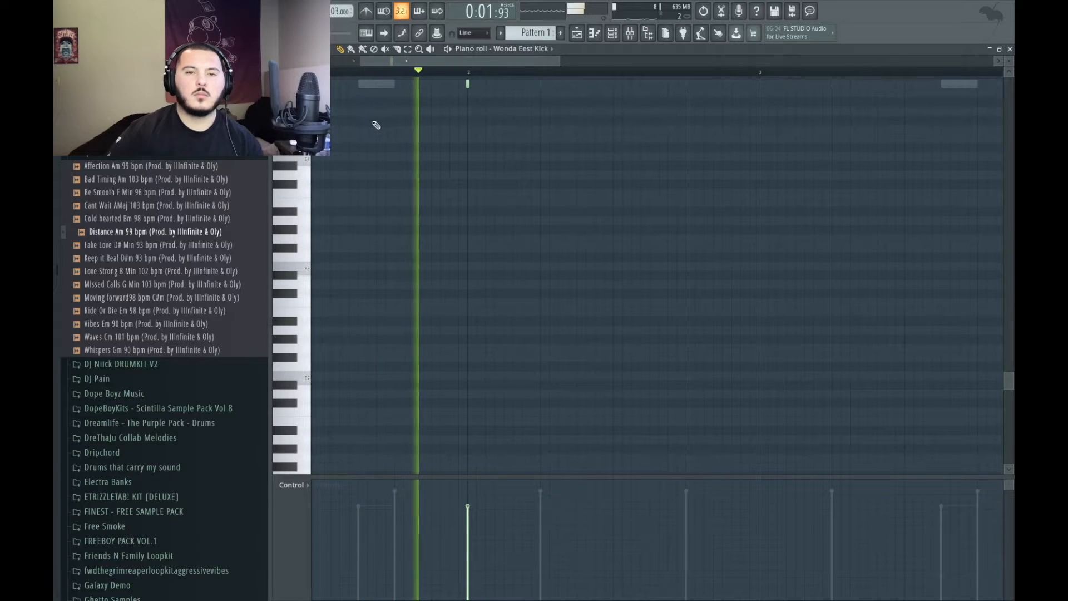
{"action": "key", "text": "space"}
{"action": "scroll", "coordinate": [428, 109], "scroll_direction": "up", "scroll_amount": 1}
{"action": "scroll", "coordinate": [451, 128], "scroll_direction": "up", "scroll_amount": 4}
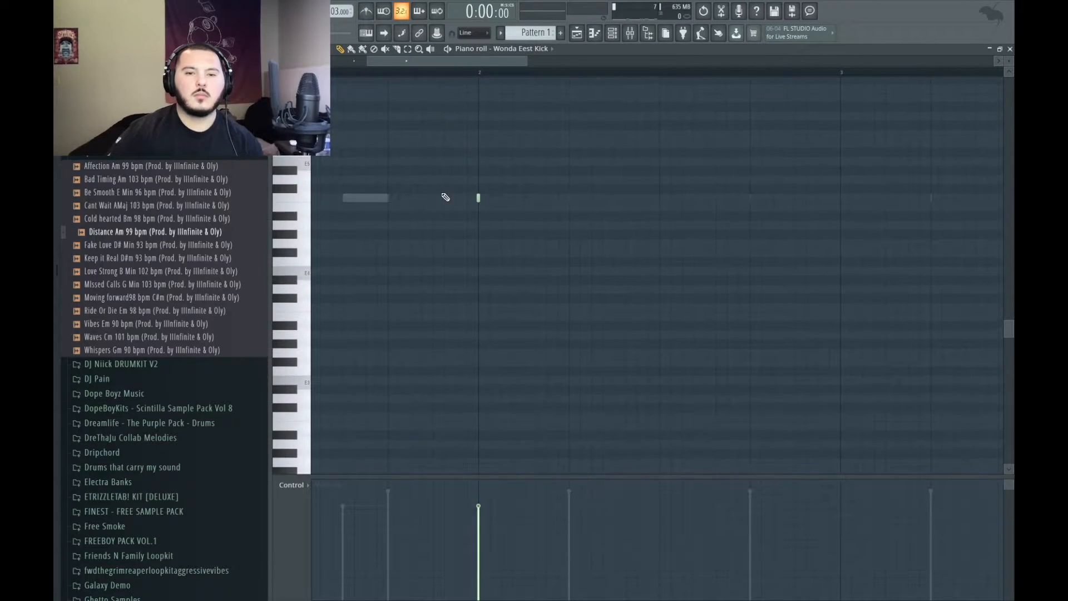
{"action": "scroll", "coordinate": [443, 198], "scroll_direction": "up", "scroll_amount": 4}
{"action": "left_click", "coordinate": [475, 202]}
{"action": "key", "text": "space"}
{"action": "key", "text": "shift+d"}
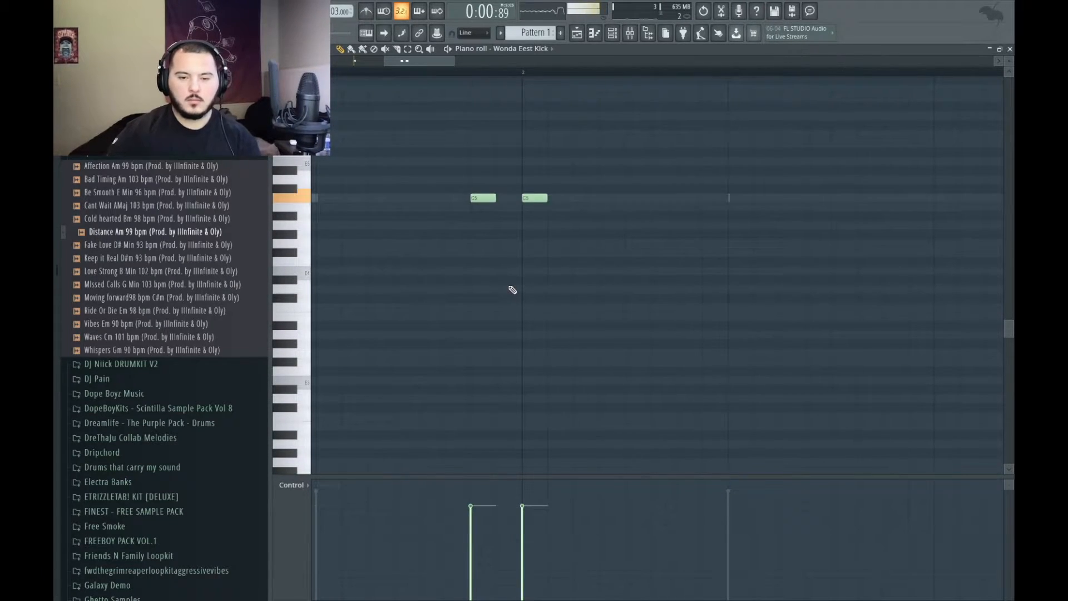
Step: Raise the velocity of all the kick notes to maximum
{"action": "scroll", "coordinate": [510, 287], "scroll_direction": "down", "scroll_amount": 5}
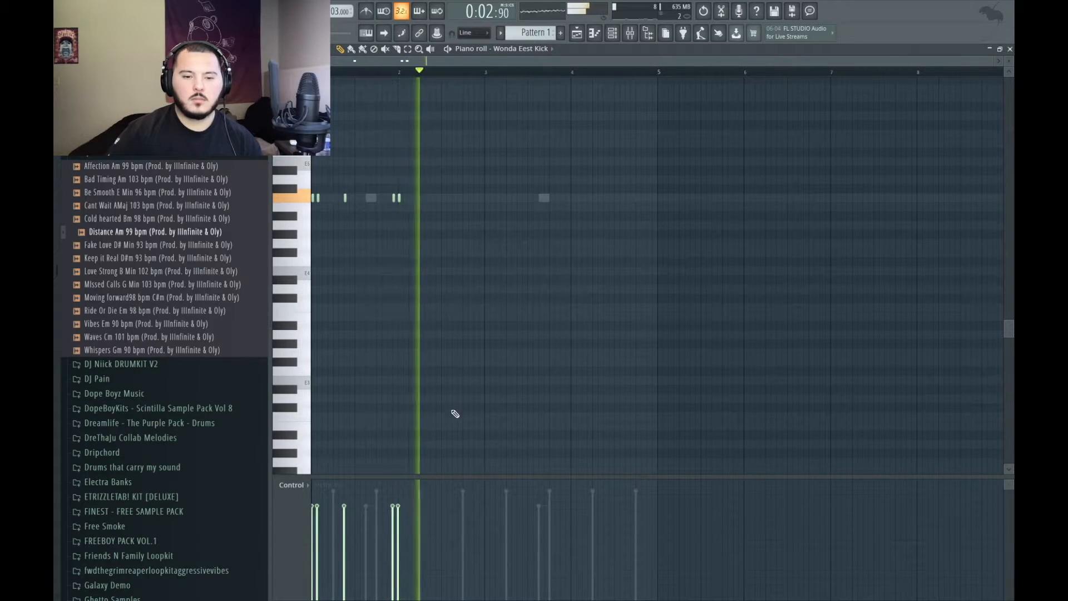
{"action": "key", "text": "space"}
{"action": "left_click_drag", "start_coordinate": [418, 505], "coordinate": [237, 319]}
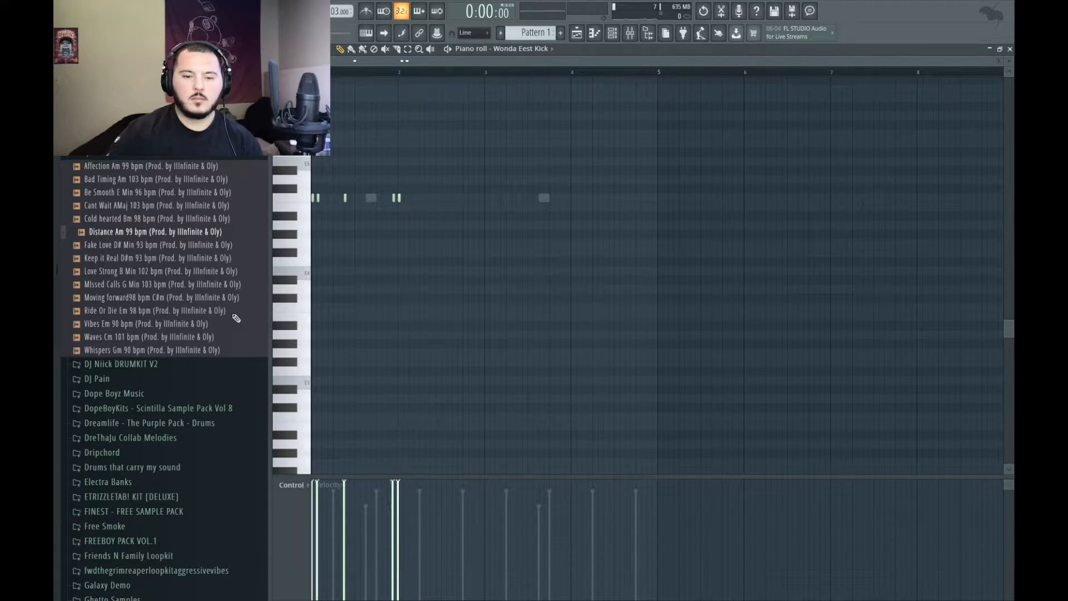
Step: Add a two-step C5 kick note starting five steps before bar 3 and slice it in half
{"action": "key", "text": "space"}
{"action": "scroll", "coordinate": [372, 267], "scroll_direction": "up", "scroll_amount": 2}
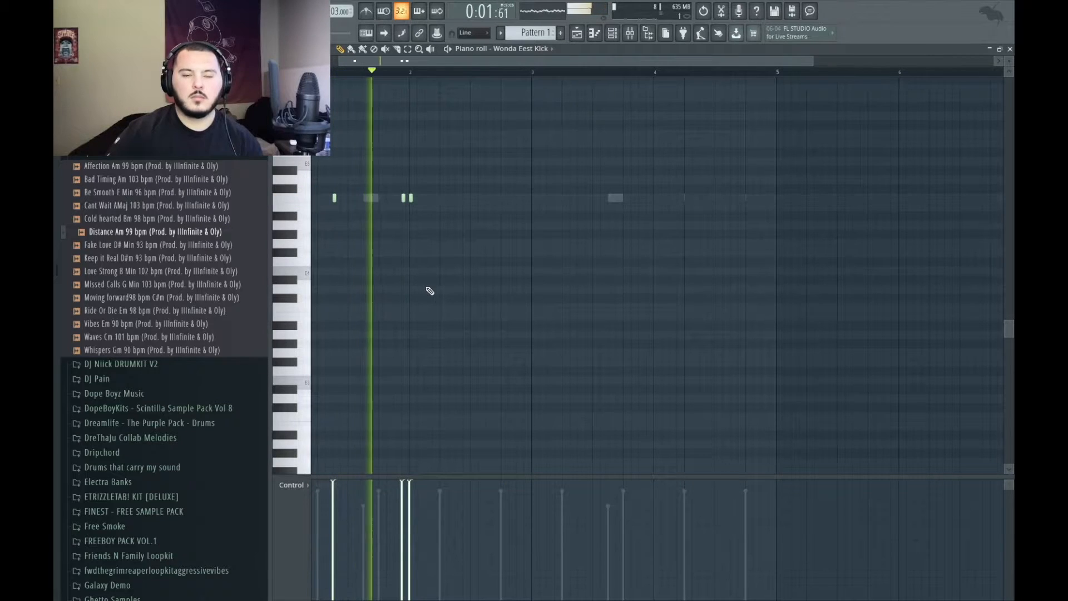
{"action": "key", "text": "space"}
{"action": "scroll", "coordinate": [482, 227], "scroll_direction": "up", "scroll_amount": 4}
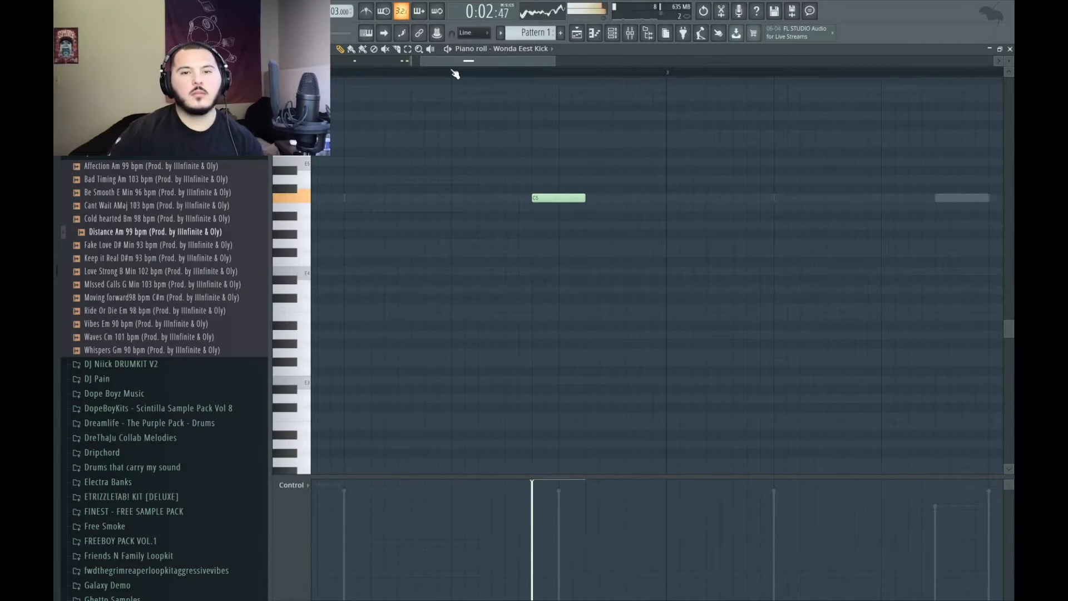
{"action": "key", "text": "space"}
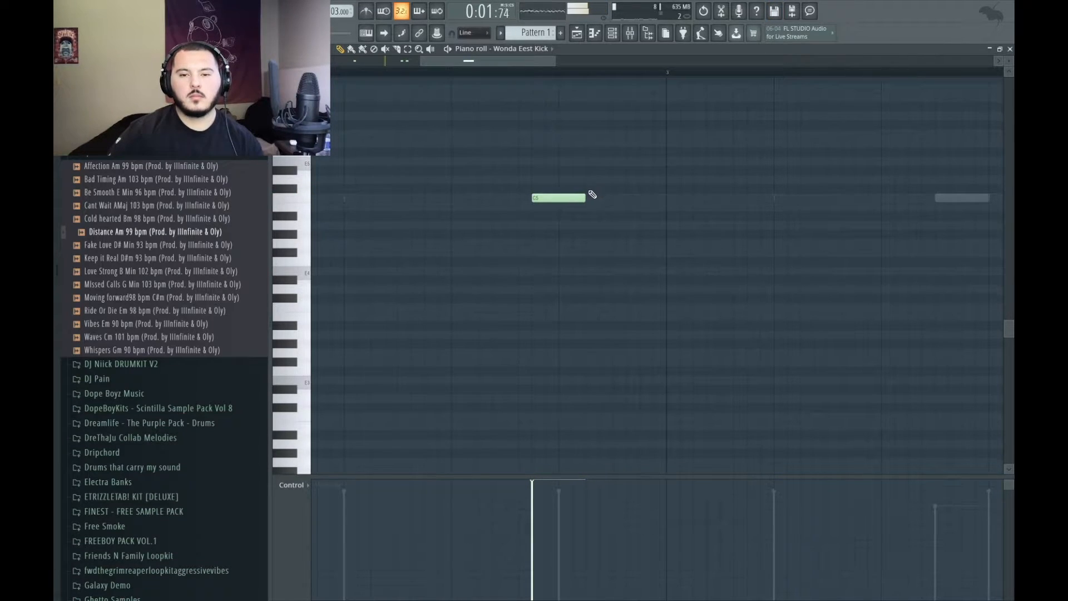
{"action": "key", "text": "c"}
{"action": "key", "text": "space"}
{"action": "left_click", "coordinate": [559, 199]}
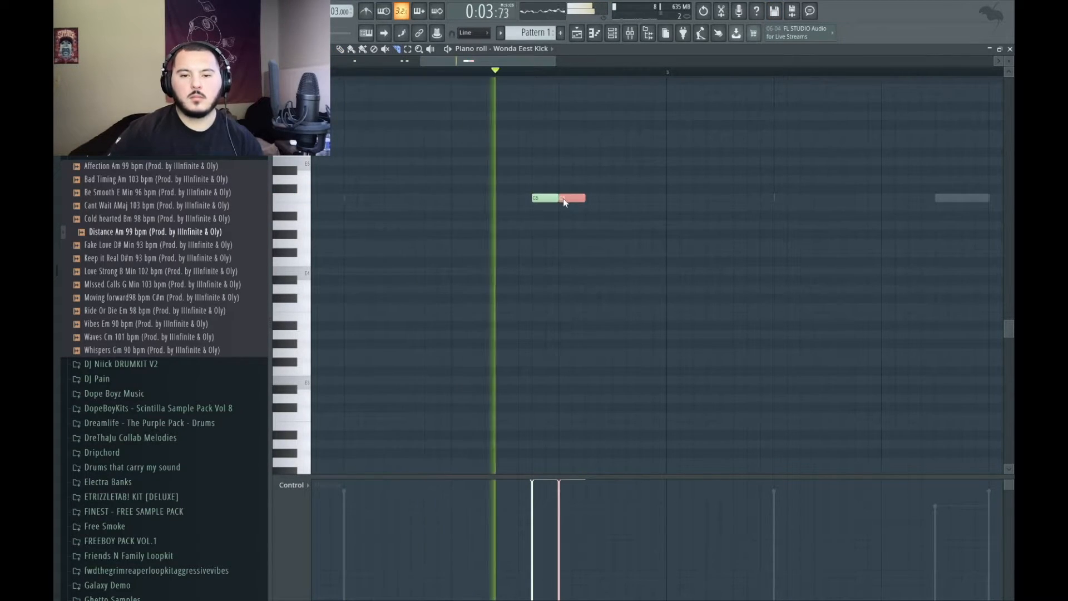
{"action": "left_click", "coordinate": [616, 206]}
{"action": "right_click", "coordinate": [634, 208]}
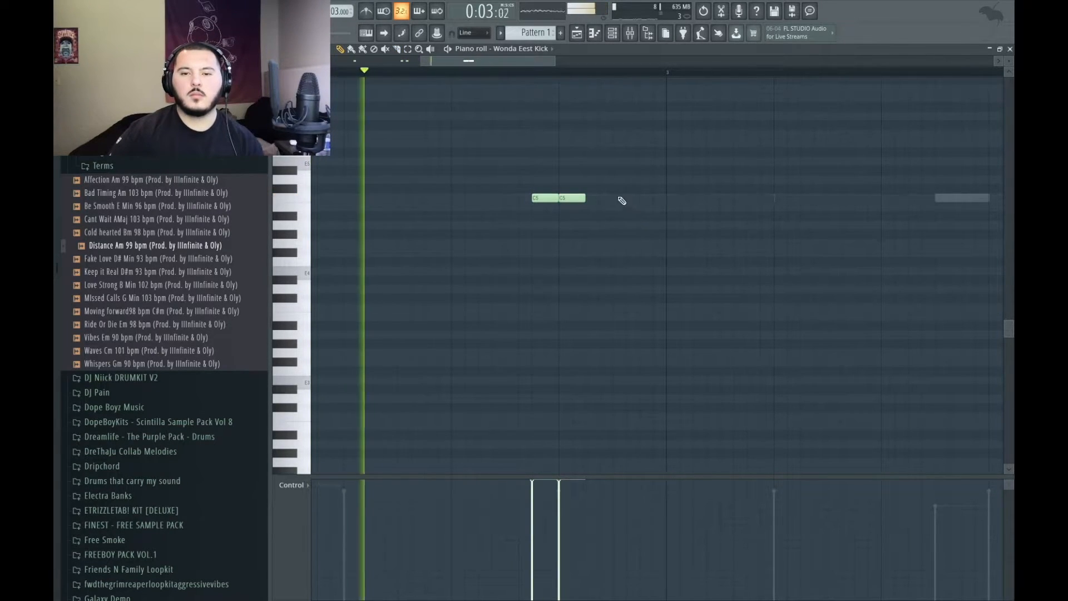
Step: Add another one-step C5 kick note two steps before bar 3 and play the pattern
{"action": "left_click", "coordinate": [578, 198]}
{"action": "left_click", "coordinate": [615, 200]}
{"action": "key", "text": "space"}
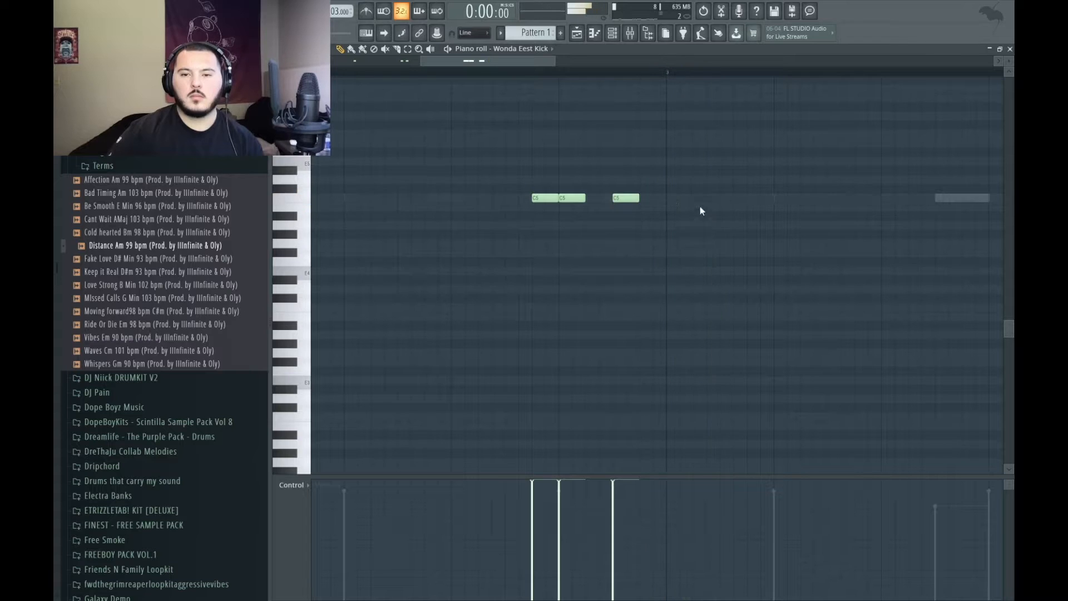
Step: Extend the kick notes to meet each other with quick legato, using a temporary note at bar 3 as the end point
{"action": "left_click", "coordinate": [675, 198]}
{"action": "key", "text": "ctrl+l"}
{"action": "right_click", "coordinate": [673, 199]}
Step: Duplicate the two-bar kick pattern across bars 3 and 4 and clear the note selection
{"action": "key", "text": "ctrl+b"}
{"action": "left_click", "coordinate": [706, 274], "text": "ctrl"}
{"action": "scroll", "coordinate": [587, 264], "scroll_direction": "down", "scroll_amount": 4}
{"action": "scroll", "coordinate": [479, 224], "scroll_direction": "up", "scroll_amount": 2}
Step: Delete the second kick hit of bar 3 and play back the four-bar kick pattern
{"action": "key", "text": "space"}
{"action": "key", "text": "space"}
{"action": "right_click", "coordinate": [494, 200]}
{"action": "key", "text": "space"}
{"action": "scroll", "coordinate": [543, 336], "scroll_direction": "down", "scroll_amount": 3}
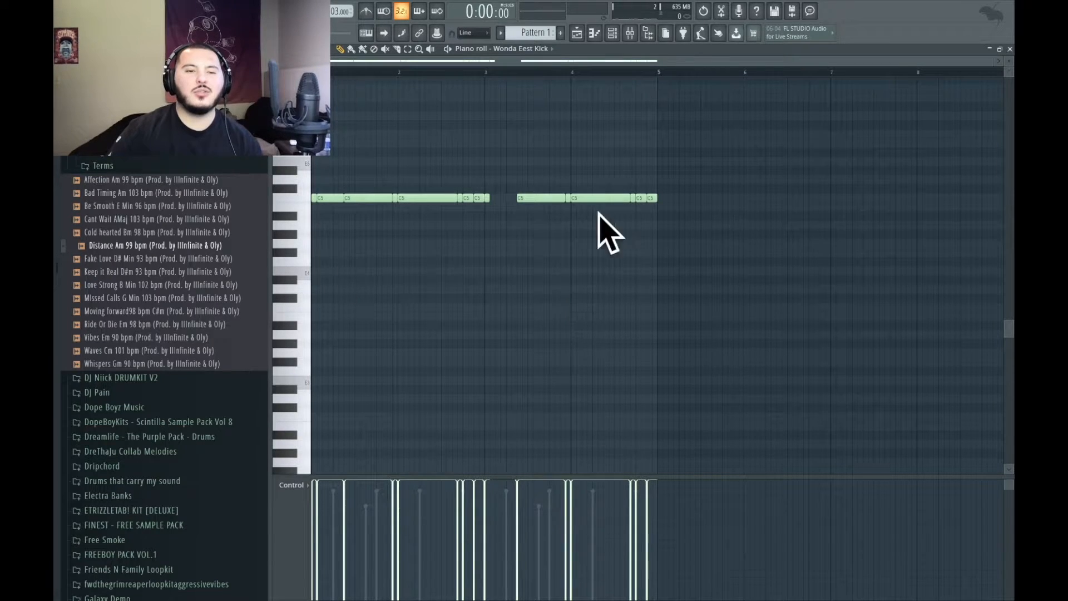
{"action": "key", "text": "space"}
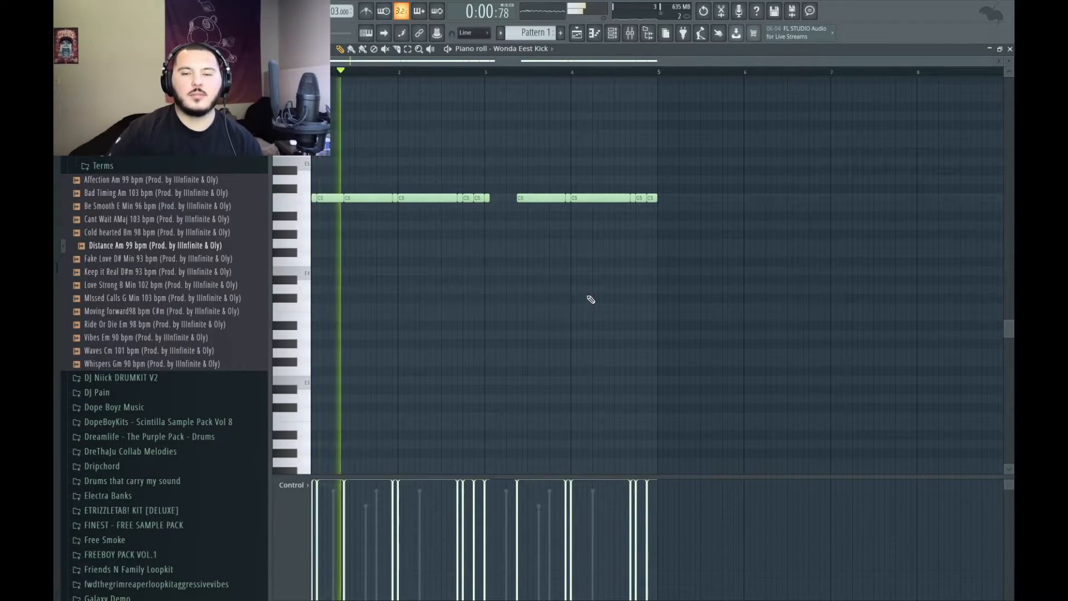
Step: Delete the kick hit one step before bar 4 and shorten all the kick notes back to short hits
{"action": "scroll", "coordinate": [585, 301], "scroll_direction": "up", "scroll_amount": 2}
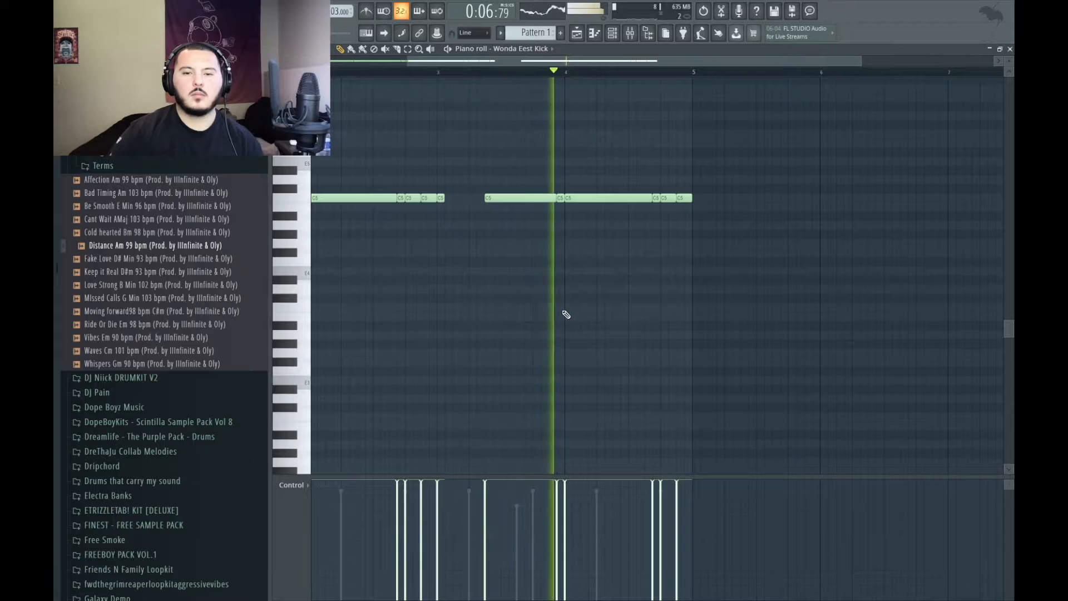
{"action": "key", "text": "space"}
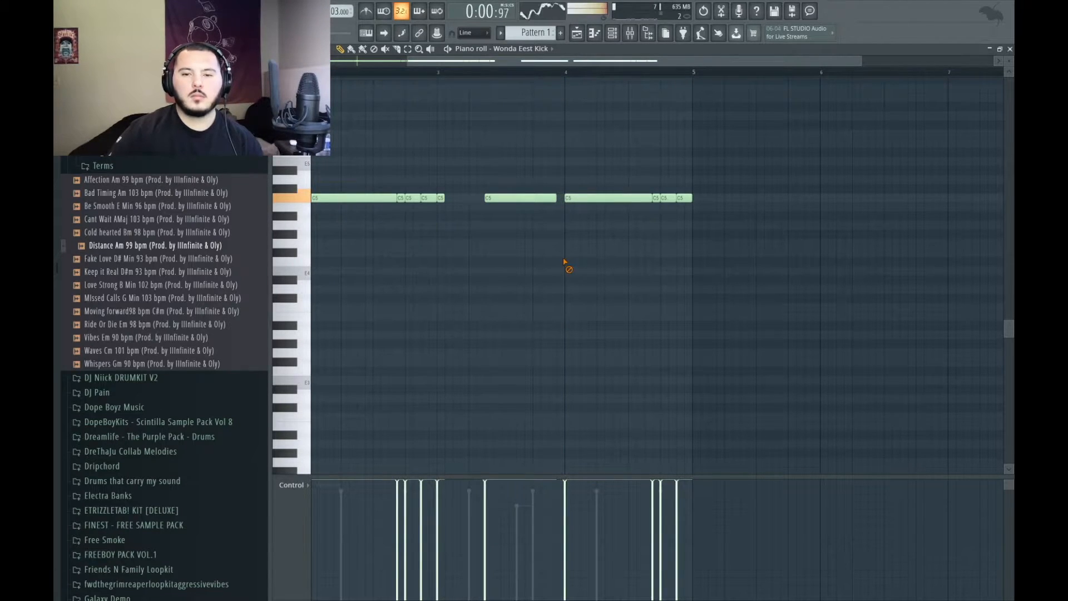
{"action": "key", "text": "shift+d"}
{"action": "scroll", "coordinate": [573, 216], "scroll_direction": "up", "scroll_amount": 4}
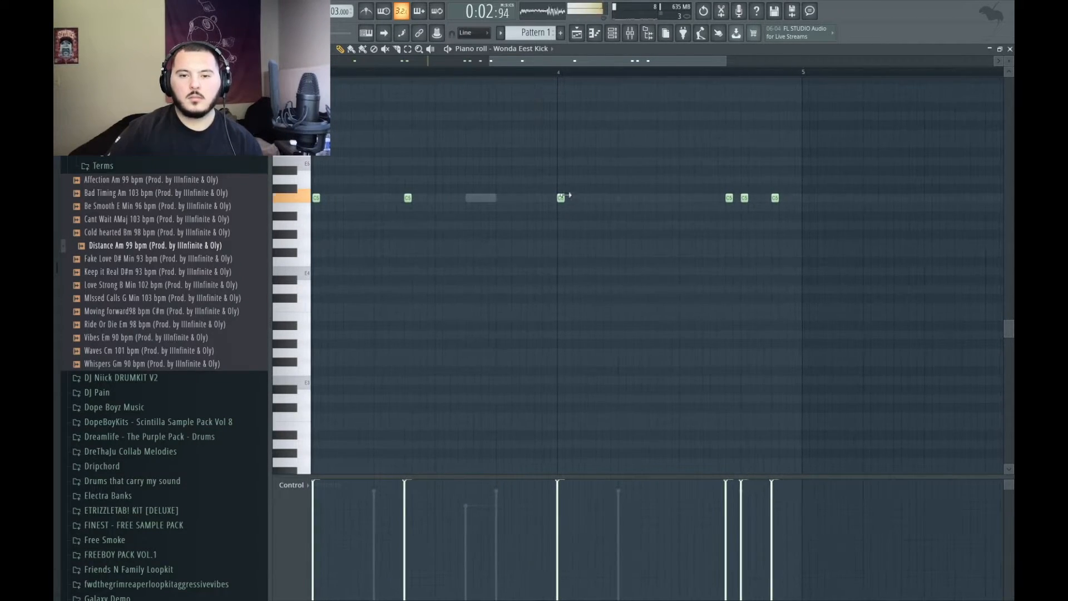
Step: Add a short C5 kick note six steps into bar 4 and delete the hit one step before bar 5
{"action": "left_click", "coordinate": [654, 199]}
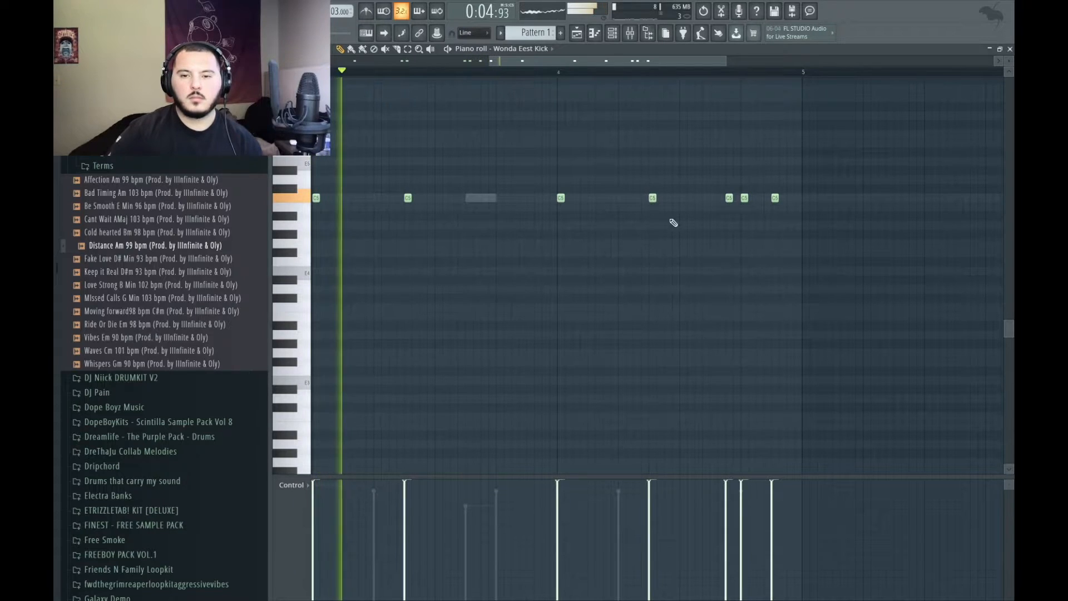
{"action": "right_click", "coordinate": [731, 200]}
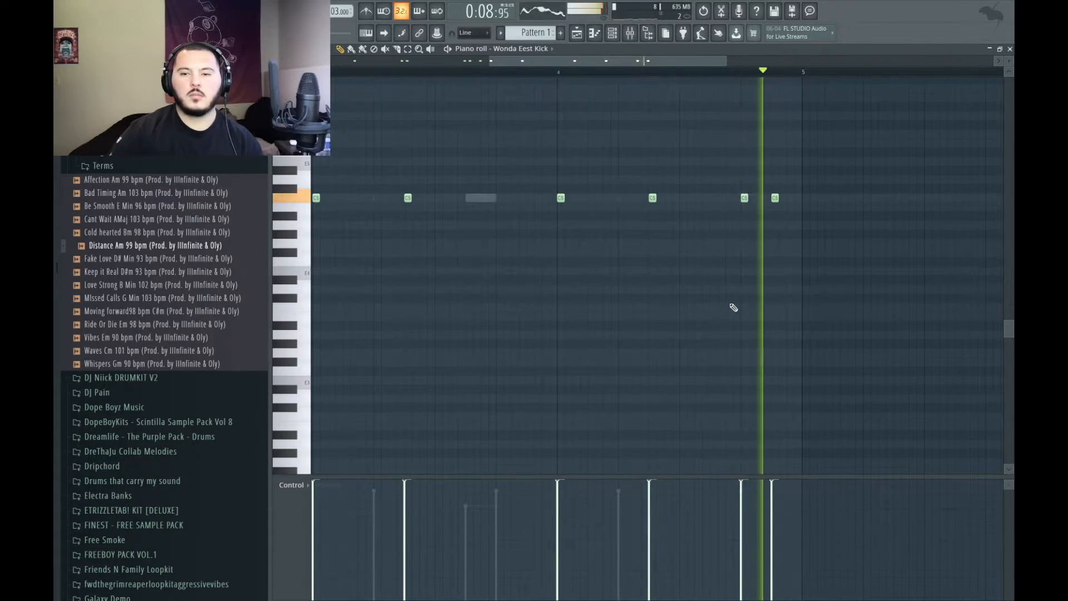
{"action": "scroll", "coordinate": [730, 197], "scroll_direction": "up", "scroll_amount": 3}
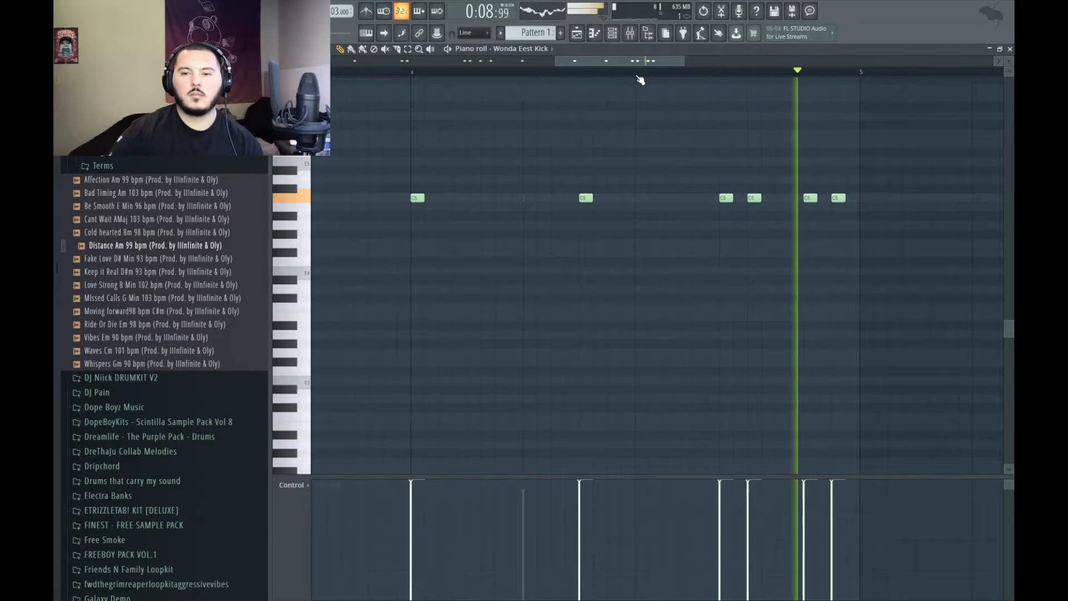
{"action": "right_click", "coordinate": [838, 198]}
{"action": "scroll", "coordinate": [806, 234], "scroll_direction": "down", "scroll_amount": 5}
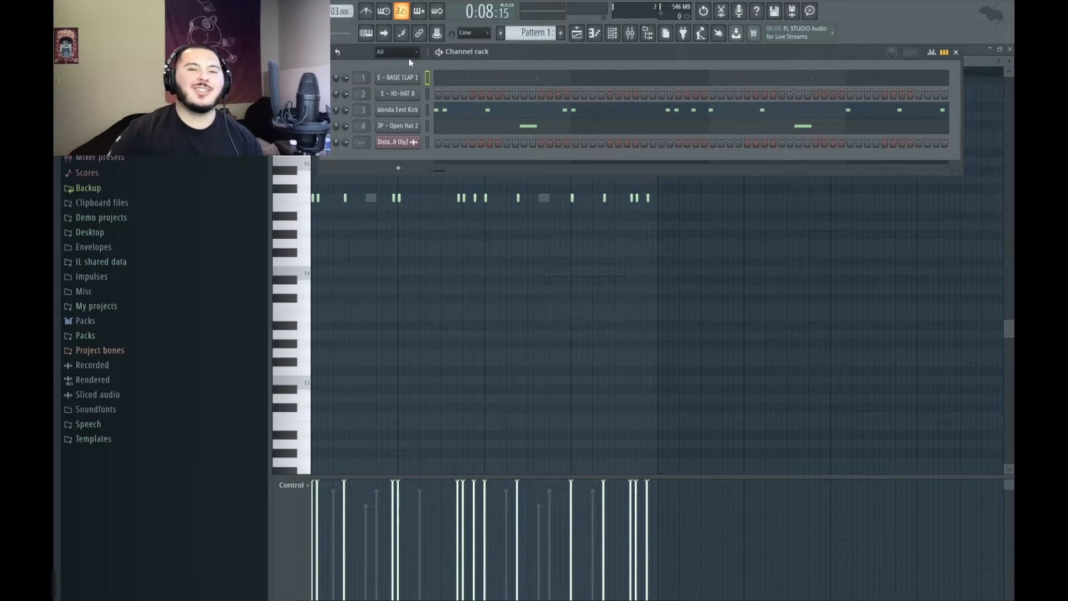
Step: Replace the E - BASIC CLAP 1 sample with X - Anotha Rim from the pack's Snares & Rims folder
{"action": "left_click", "coordinate": [85, 335]}
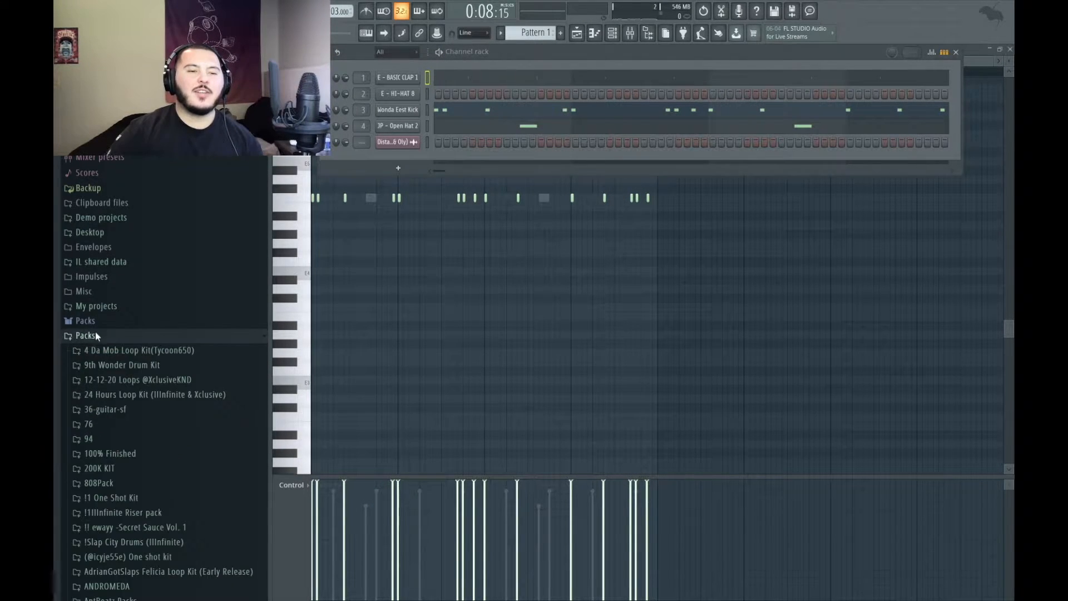
{"action": "left_click", "coordinate": [111, 348]}
{"action": "scroll", "coordinate": [132, 347], "scroll_direction": "up", "scroll_amount": 8}
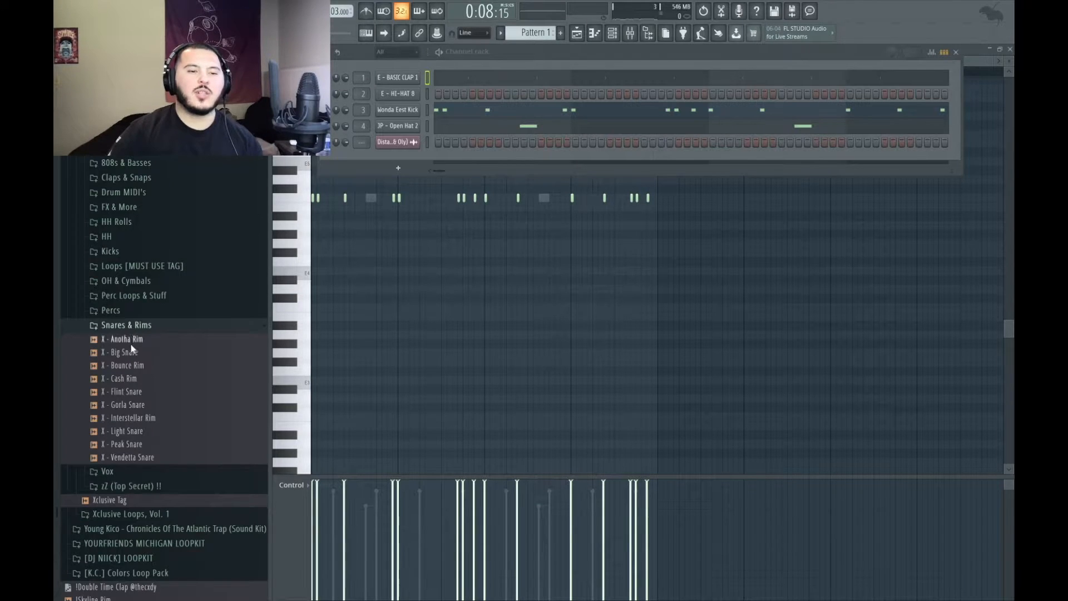
{"action": "right_click", "coordinate": [134, 346]}
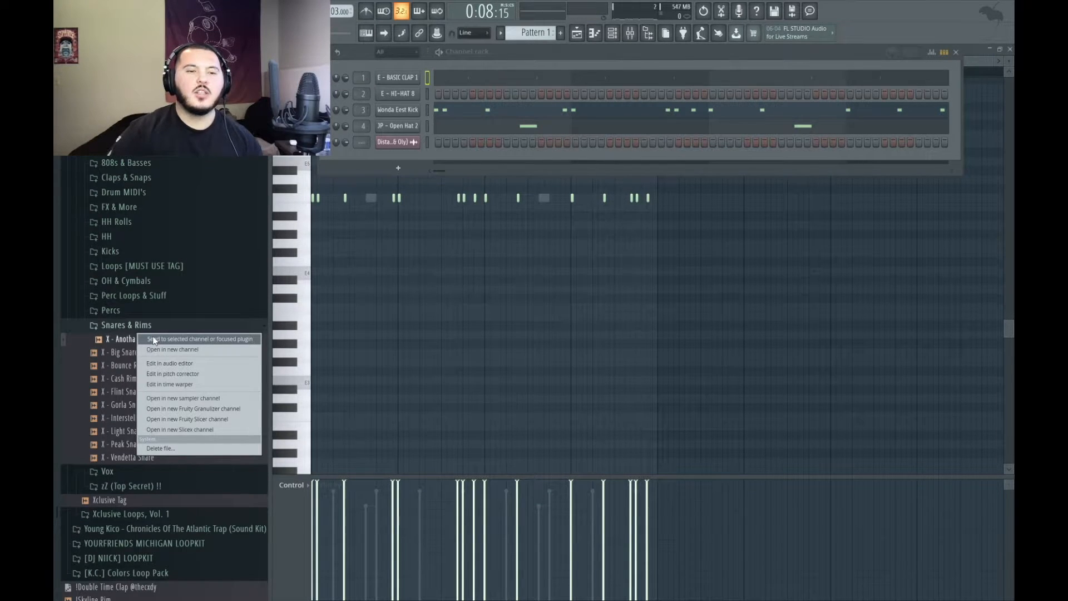
{"action": "left_click", "coordinate": [154, 340]}
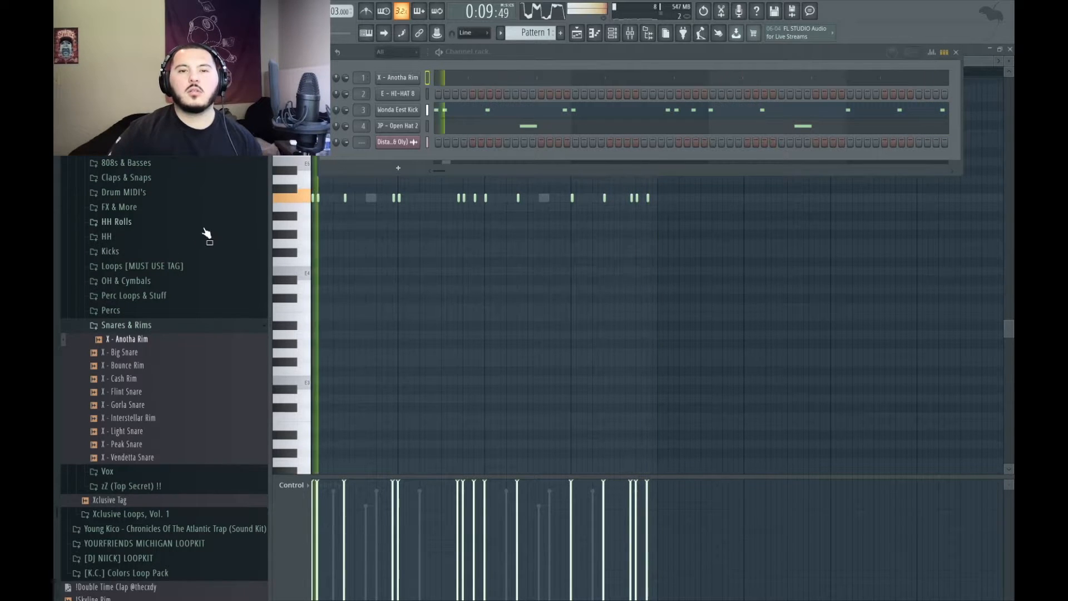
Step: Lower the E - BASIC CLAP 1 and JP - Open Hat 2 mixer levels slightly and pan the open hat slightly off-centre
{"action": "left_click", "coordinate": [630, 33]}
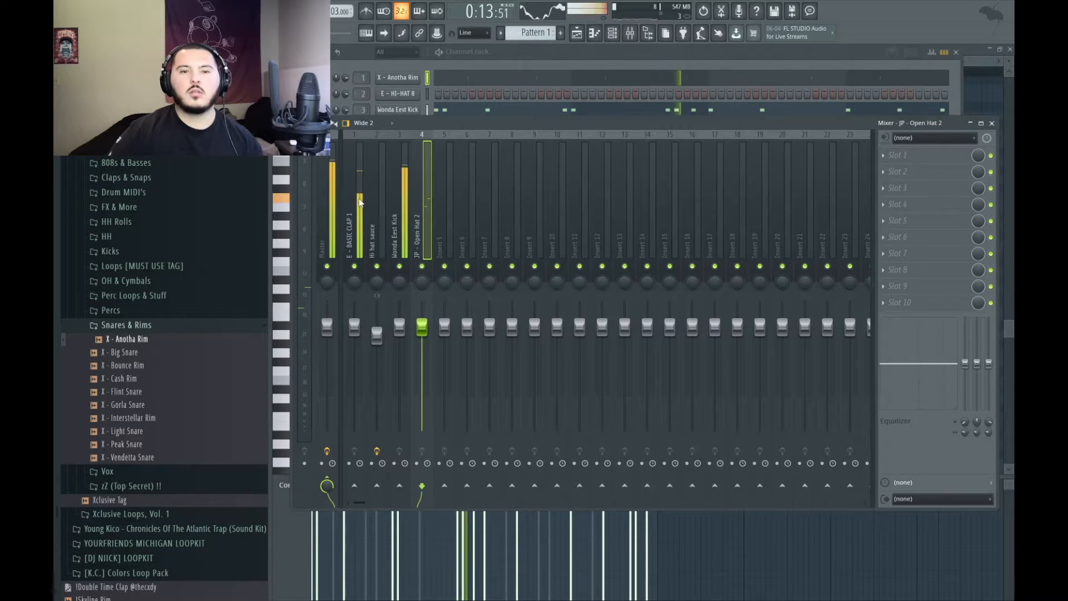
{"action": "left_click_drag", "start_coordinate": [354, 327], "coordinate": [354, 337]}
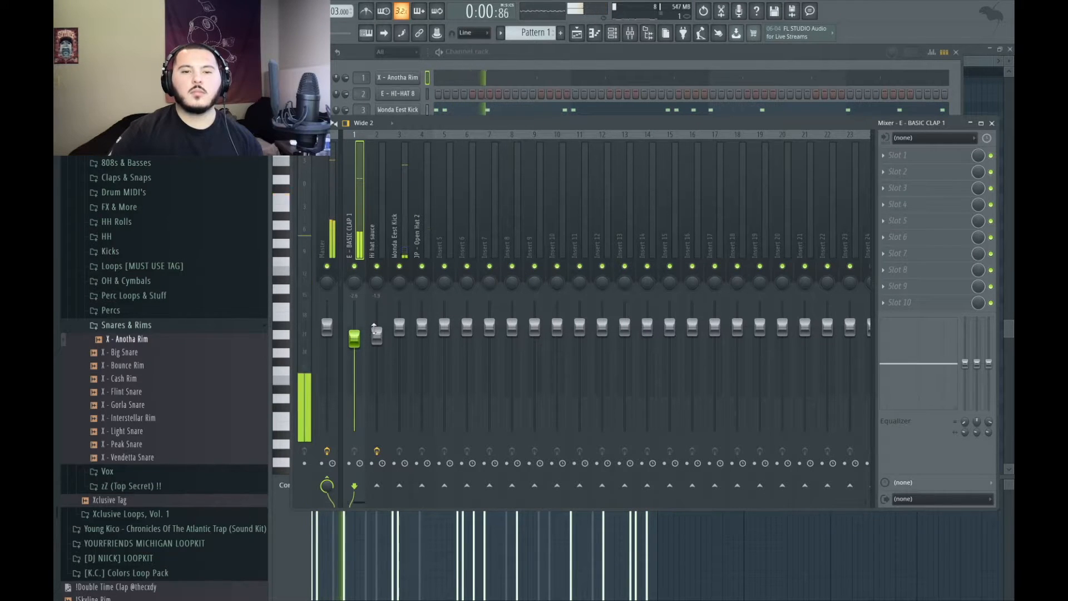
{"action": "left_click", "coordinate": [422, 328]}
{"action": "left_click_drag", "start_coordinate": [422, 329], "coordinate": [422, 335]}
{"action": "left_click_drag", "start_coordinate": [429, 275], "coordinate": [423, 277]}
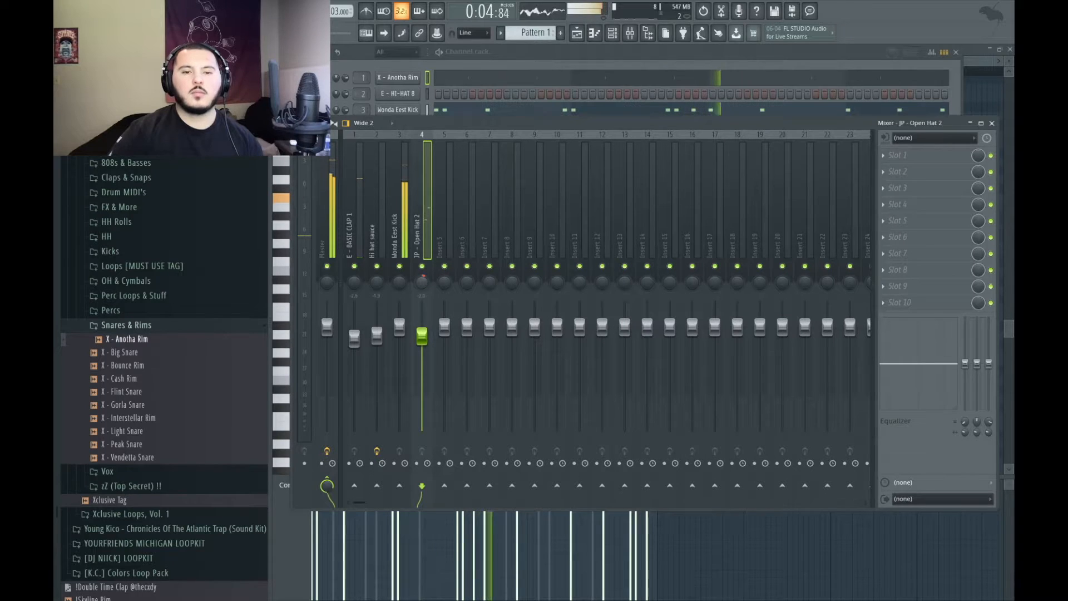
Step: Fill the ii - HiHat (4) channel with a hit every 4 steps and open its notes in the piano roll
{"action": "left_click", "coordinate": [577, 32]}
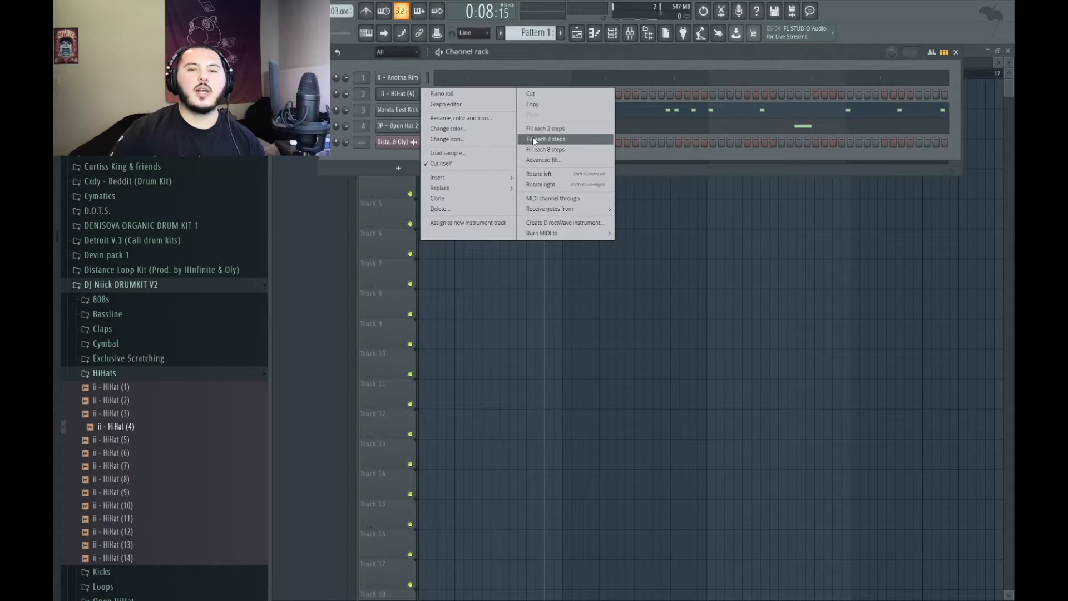
{"action": "left_click", "coordinate": [533, 139]}
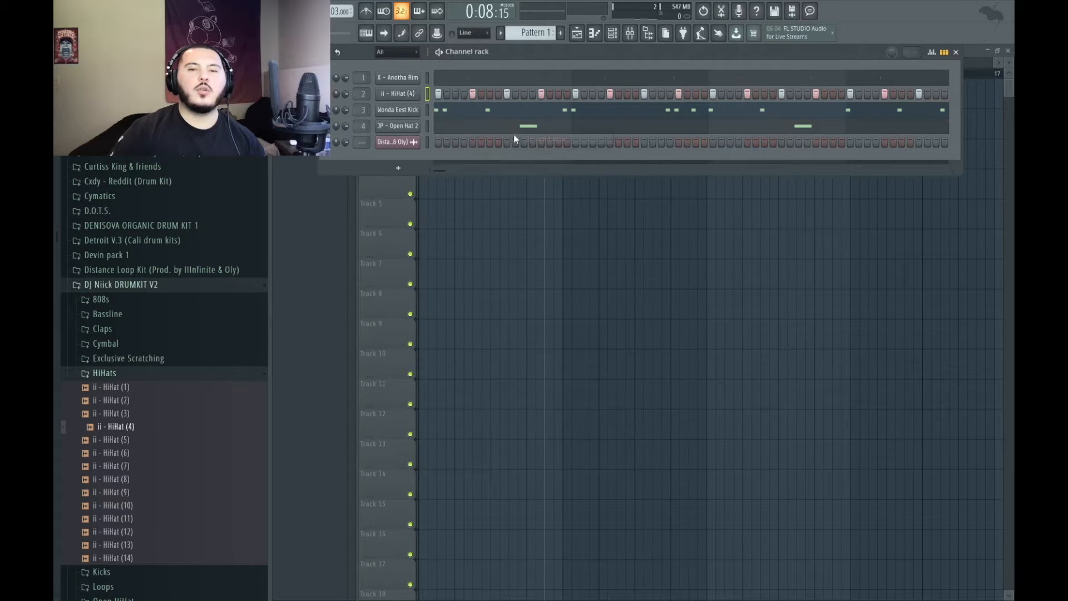
{"action": "right_click", "coordinate": [415, 94]}
{"action": "left_click", "coordinate": [429, 93]}
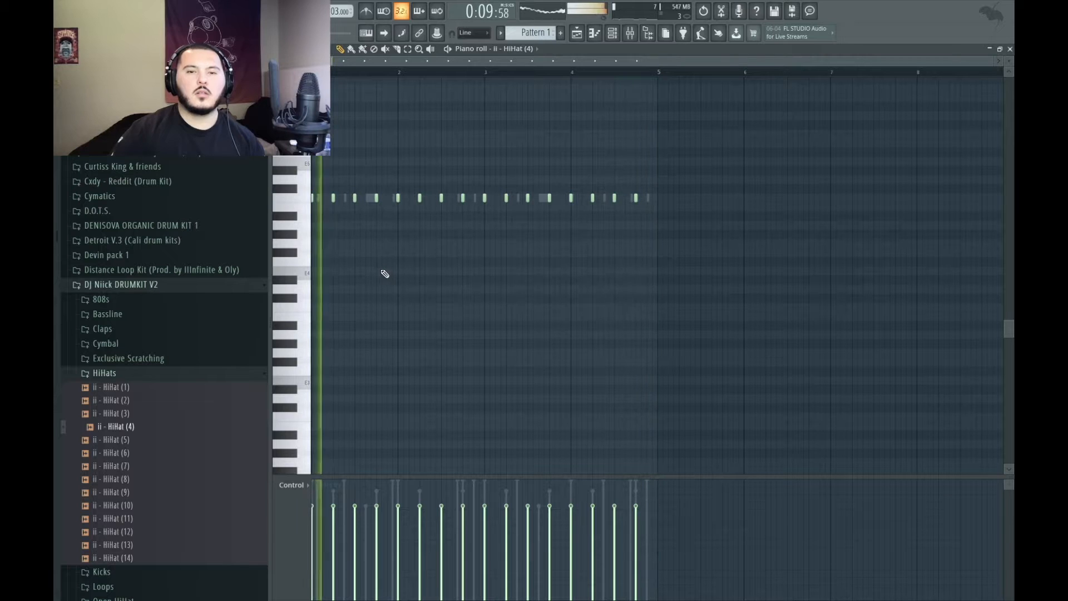
Step: Turn off the HalfTime effect on the Hi hat sauce mixer track during playback
{"action": "key", "text": "F9"}
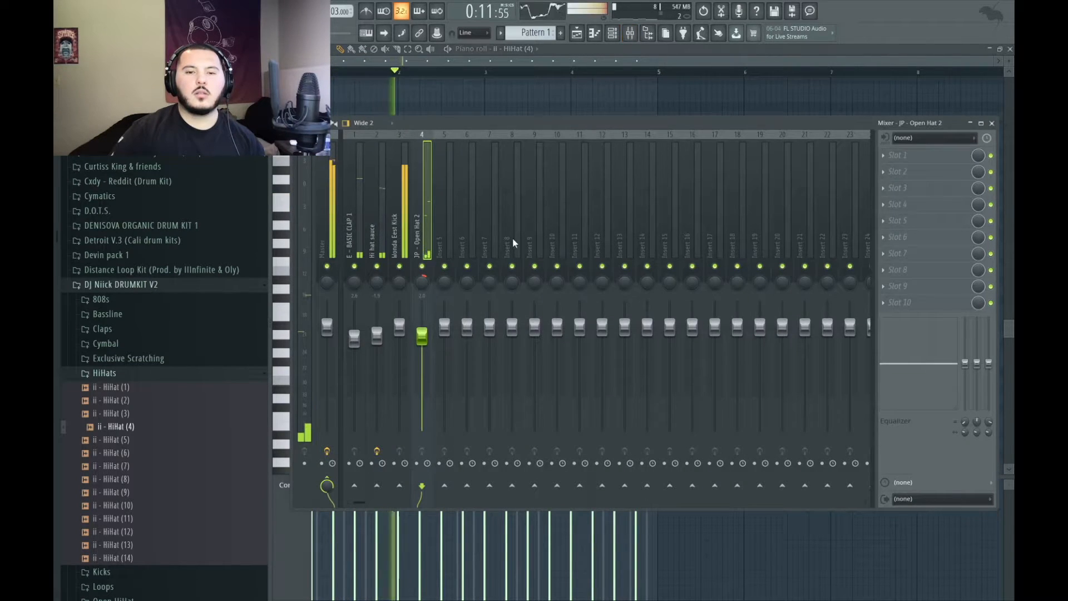
{"action": "left_click", "coordinate": [381, 228]}
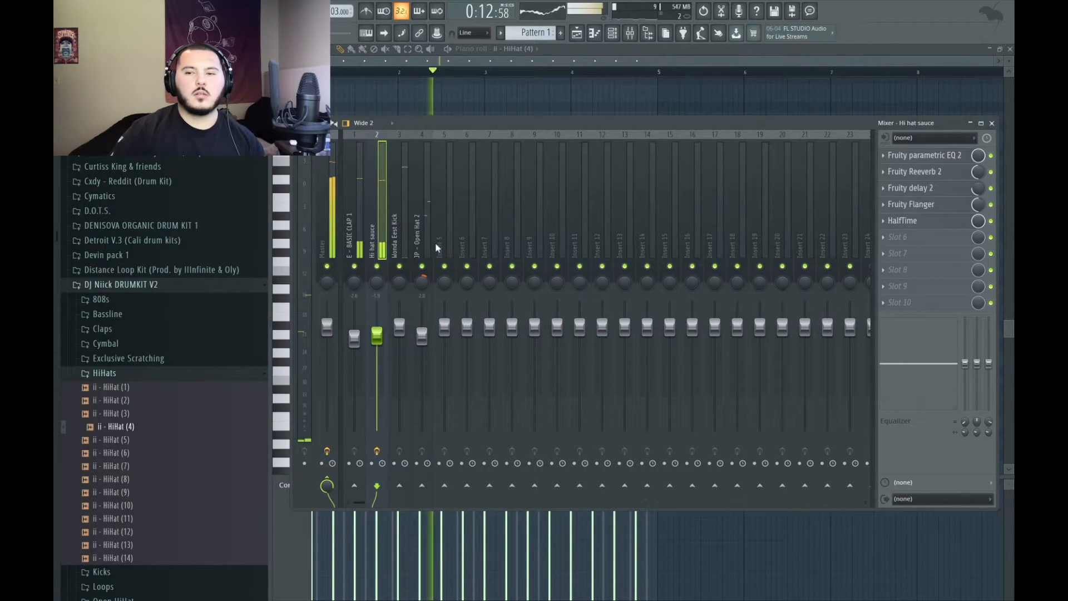
{"action": "left_click", "coordinate": [991, 221]}
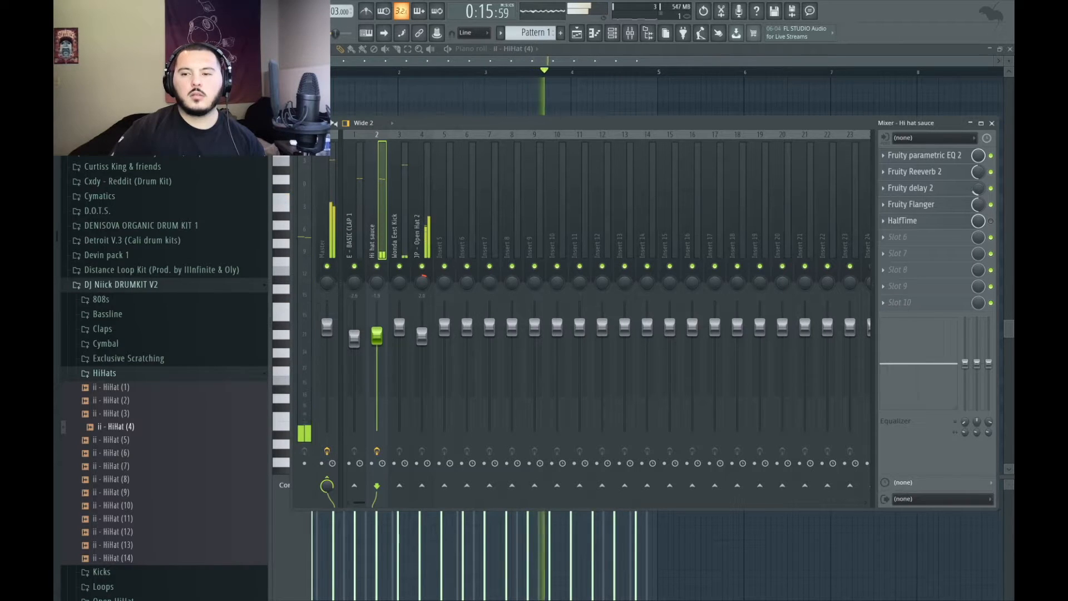
{"action": "key", "text": "F9"}
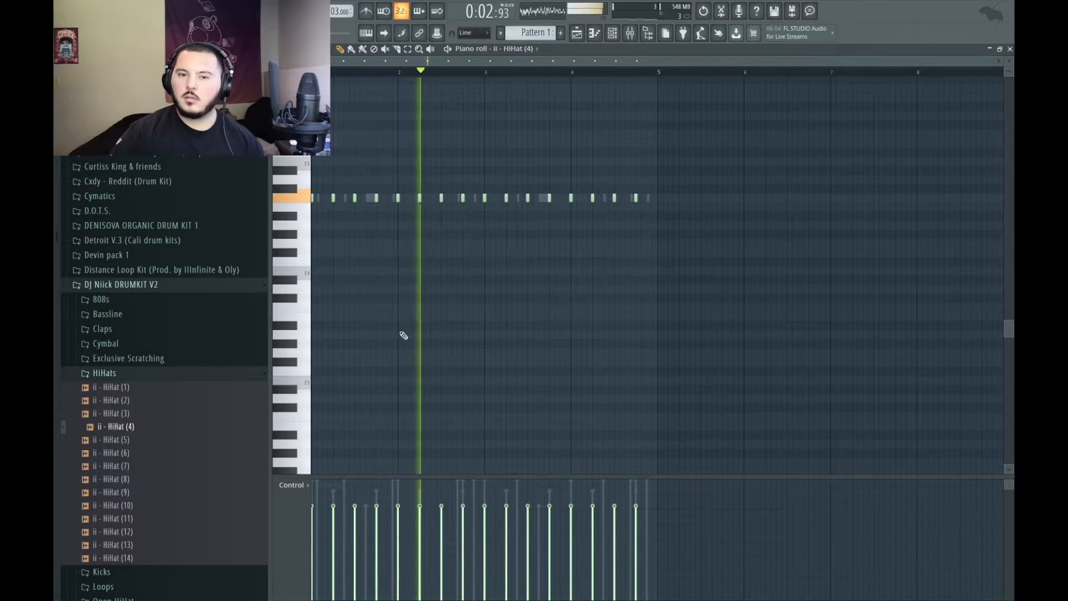
Step: Open the ii - Stomp (1) channel's volume envelope and lower its release
{"action": "key", "text": "F6"}
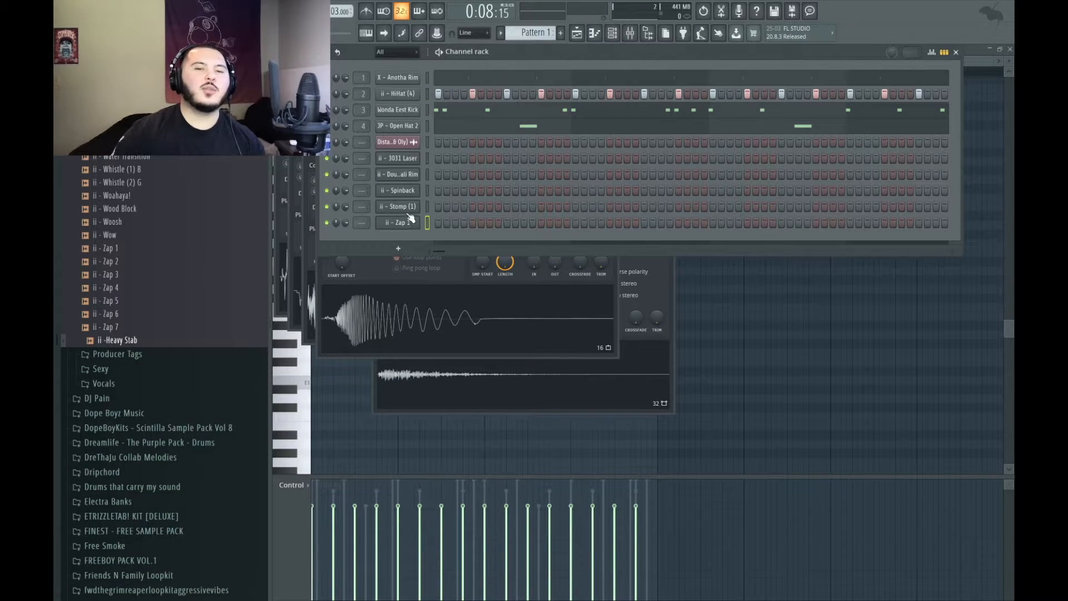
{"action": "left_click", "coordinate": [410, 223]}
{"action": "left_click", "coordinate": [411, 207]}
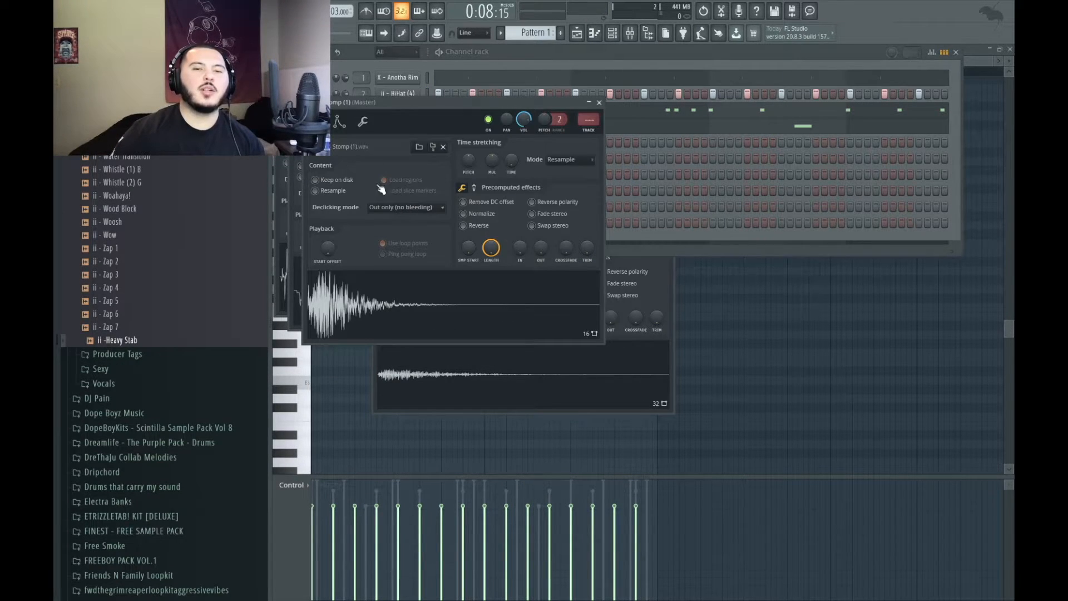
{"action": "left_click", "coordinate": [341, 122]}
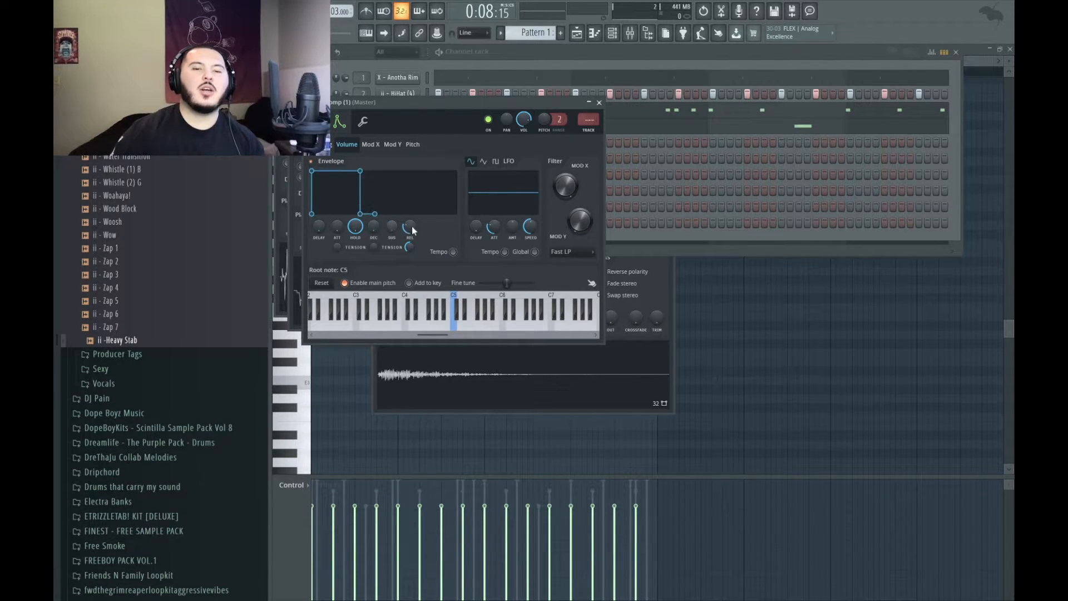
{"action": "left_click_drag", "start_coordinate": [411, 224], "coordinate": [410, 236]}
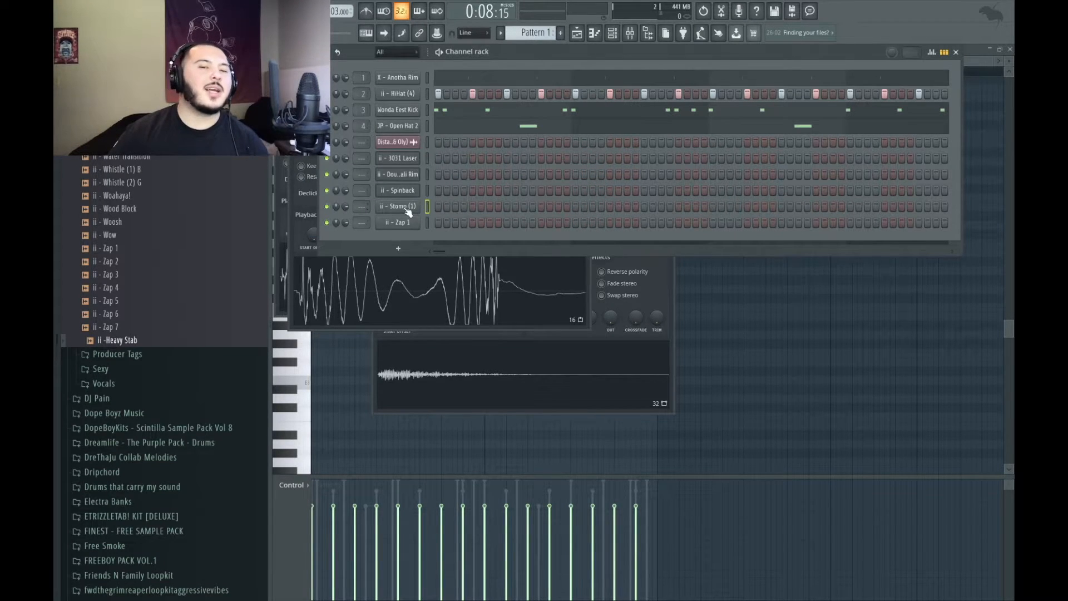
Step: Place a short C5 note at the start of bar 1 for ii - Stomp (1) and lower its velocity slightly
{"action": "right_click", "coordinate": [409, 211]}
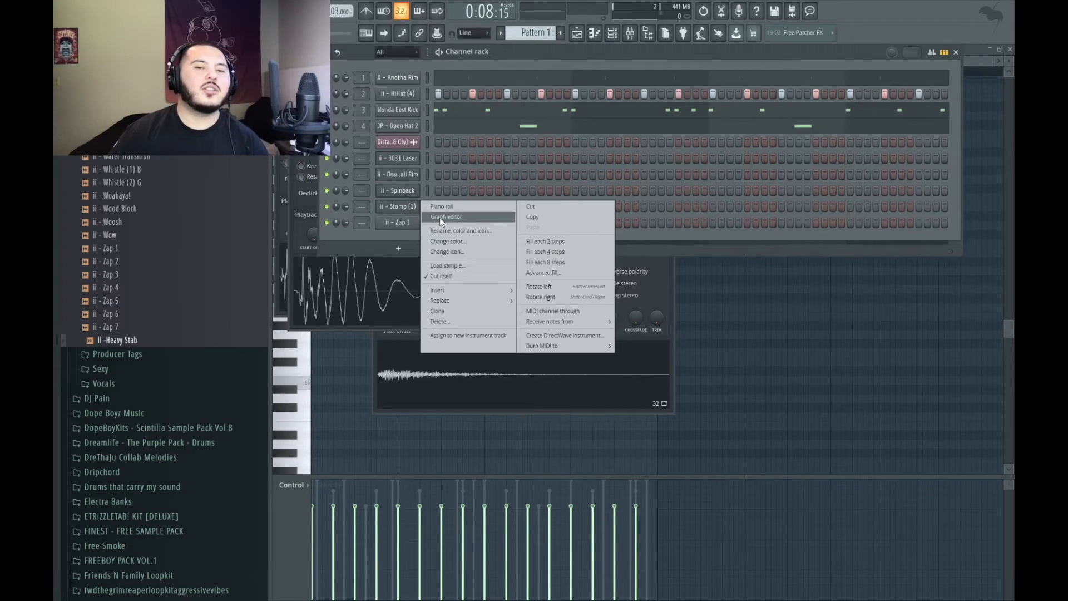
{"action": "left_click", "coordinate": [442, 209]}
{"action": "scroll", "coordinate": [287, 251], "scroll_direction": "up", "scroll_amount": 2}
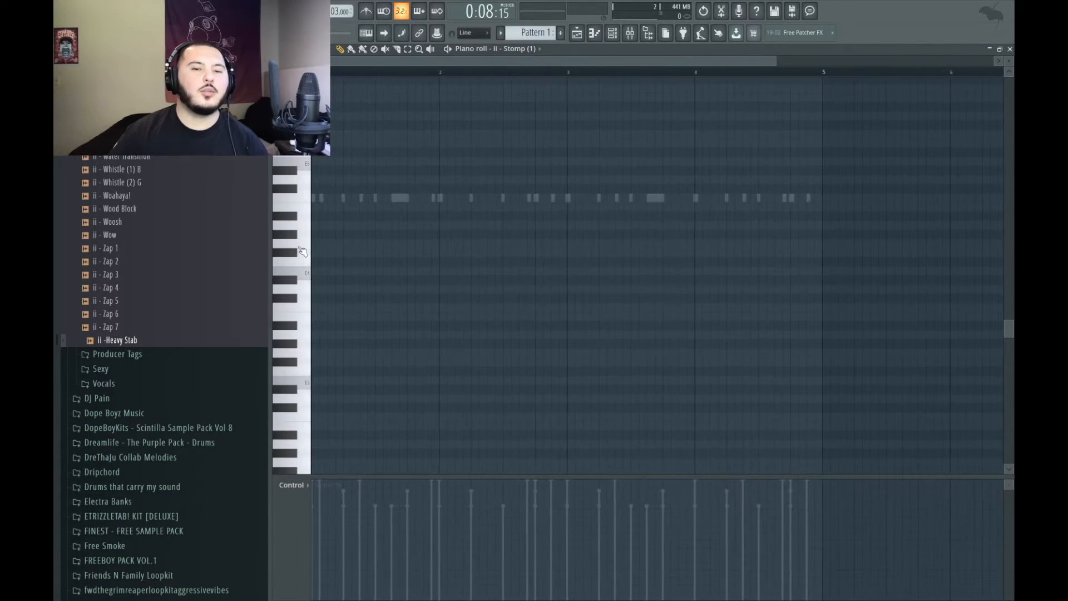
{"action": "key", "text": "space"}
{"action": "key", "text": "space"}
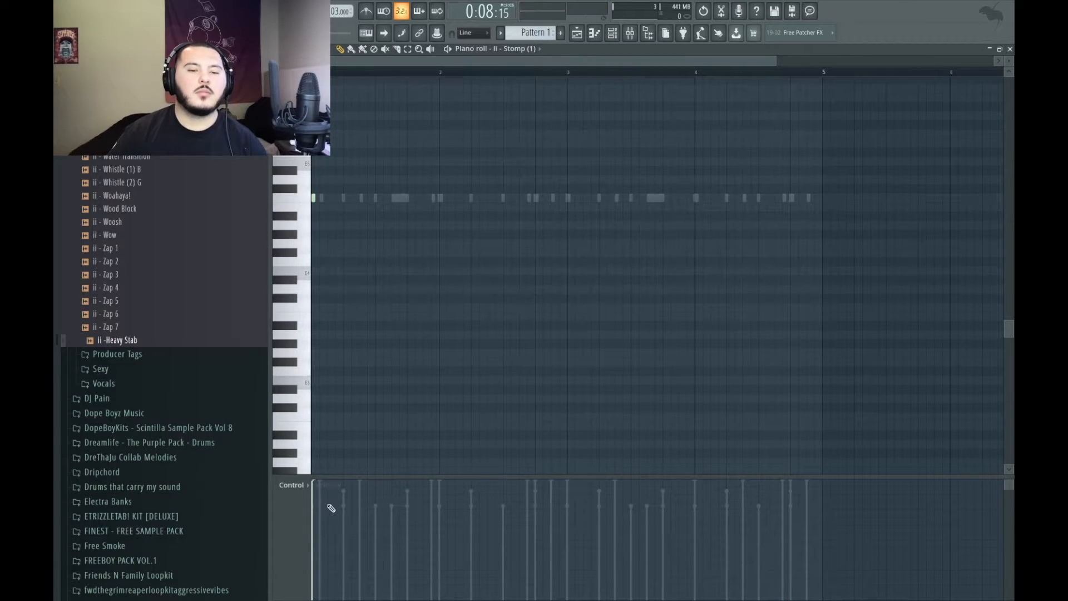
{"action": "left_click_drag", "start_coordinate": [316, 506], "coordinate": [316, 502]}
{"action": "key", "text": "space"}
{"action": "key", "text": "space"}
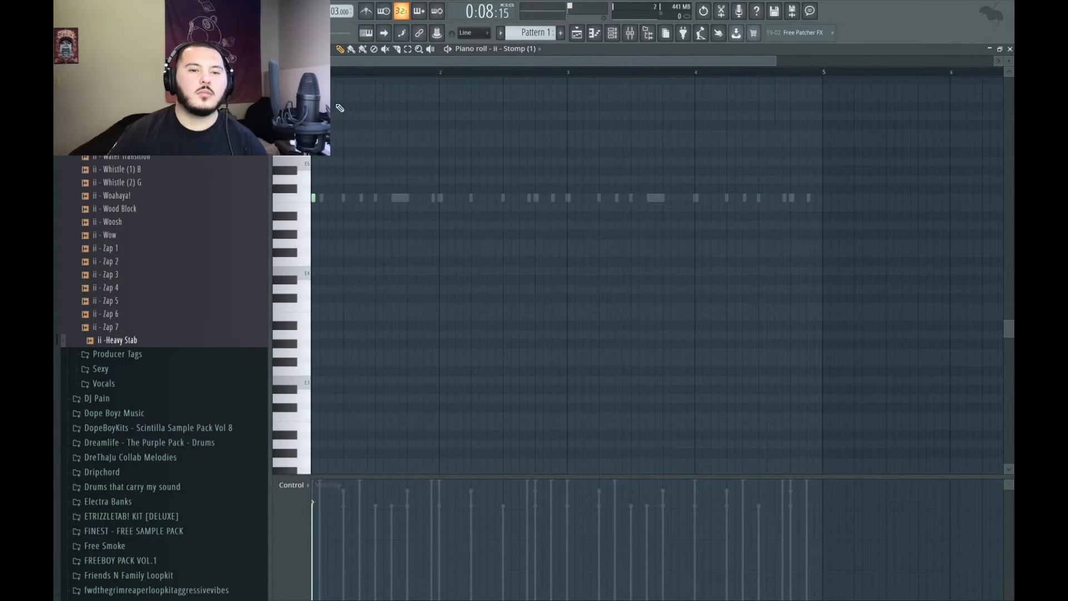
Step: Extend the first stomp note to four steps and play back the pattern
{"action": "key", "text": "space"}
{"action": "scroll", "coordinate": [317, 198], "scroll_direction": "up", "scroll_amount": 3}
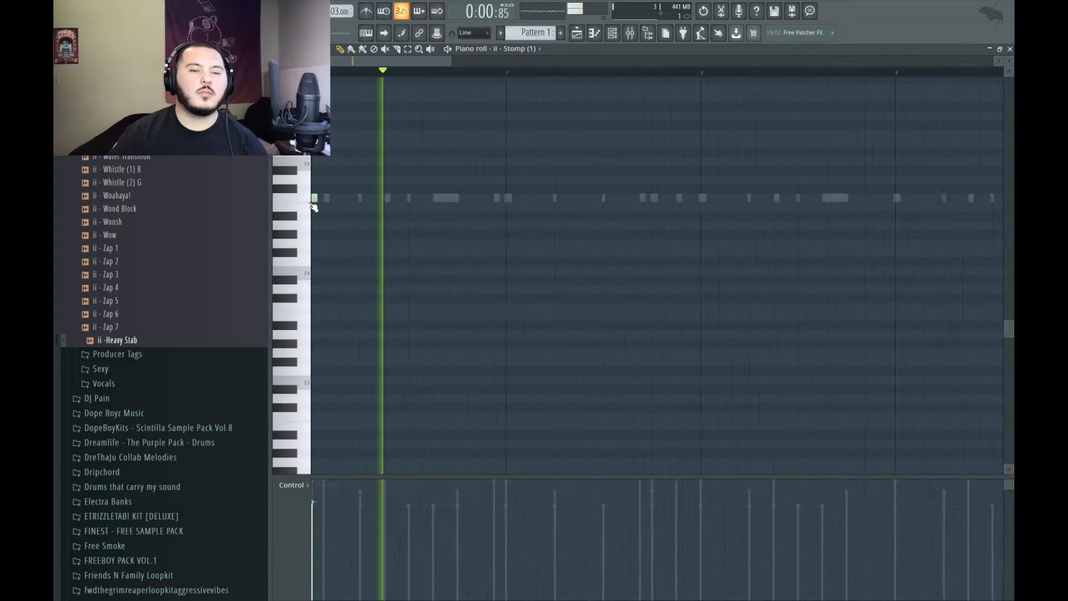
{"action": "key", "text": "space"}
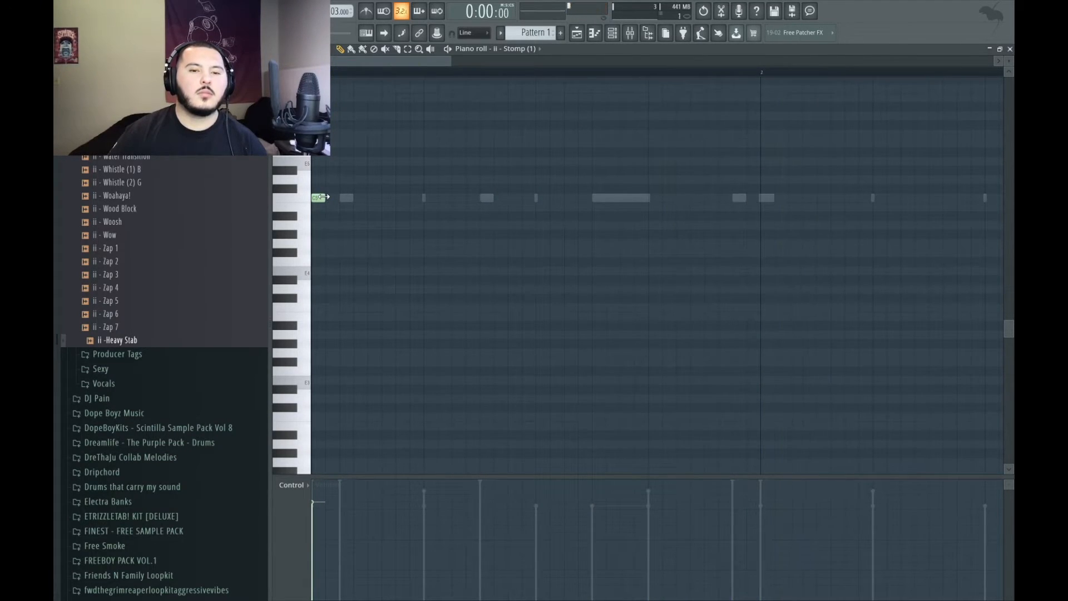
{"action": "left_click_drag", "start_coordinate": [324, 197], "coordinate": [464, 210]}
{"action": "key", "text": "space"}
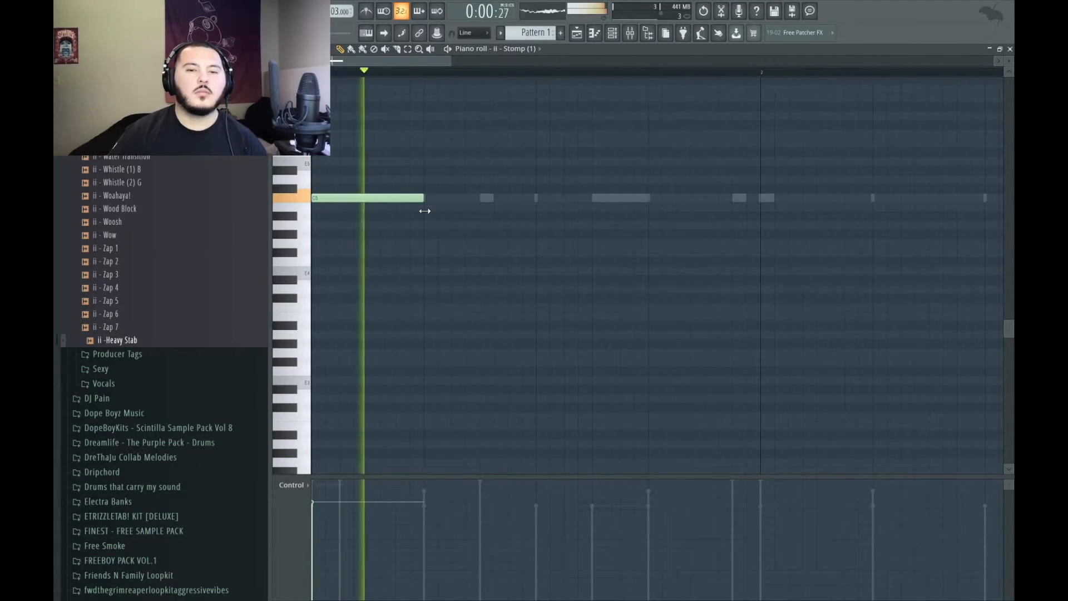
Step: Add a four-step C5 stomp note six steps into bar 1, plus two-step notes two steps before bar 2 and at bar 2
{"action": "left_click", "coordinate": [492, 199]}
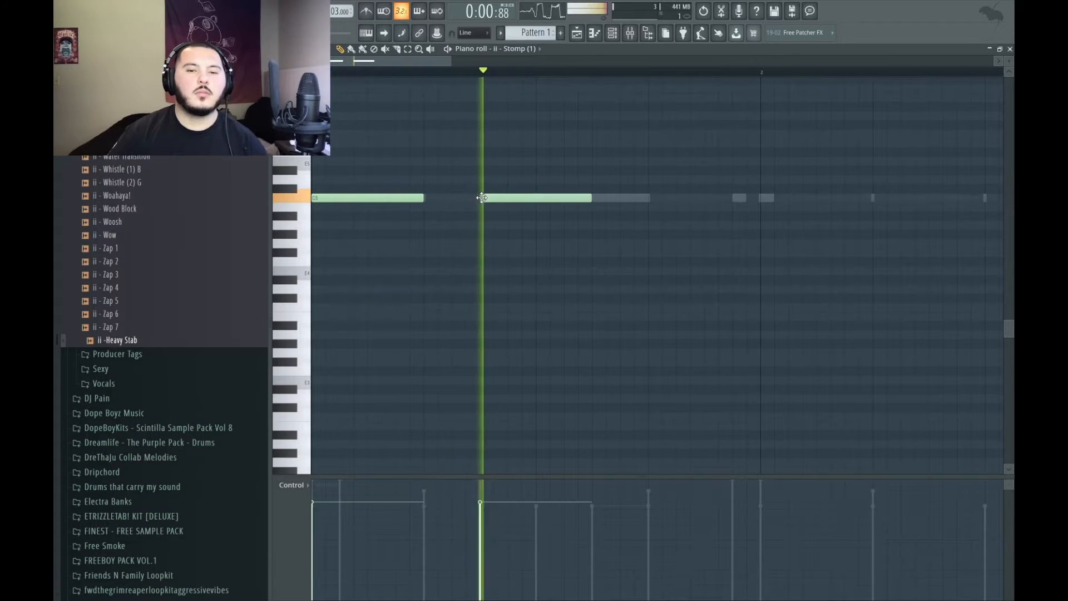
{"action": "key", "text": "space"}
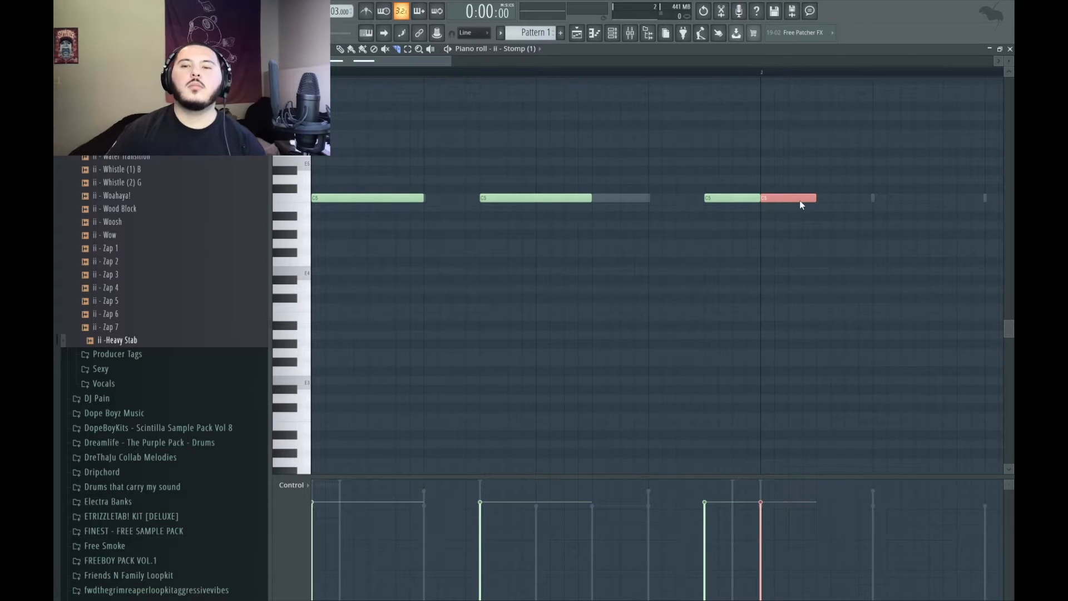
{"action": "key", "text": "p"}
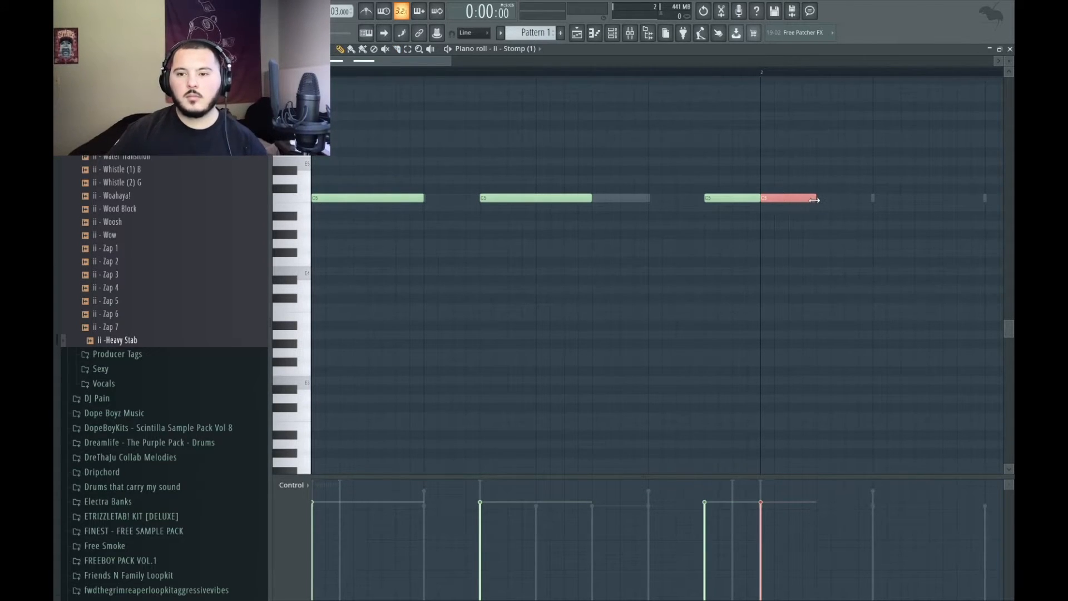
Step: Lengthen the bar 2 stomp to eight steps, trim the note before it to one step, and repeat the two-bar phrase in bars 3–4
{"action": "left_click_drag", "start_coordinate": [816, 199], "coordinate": [955, 227]}
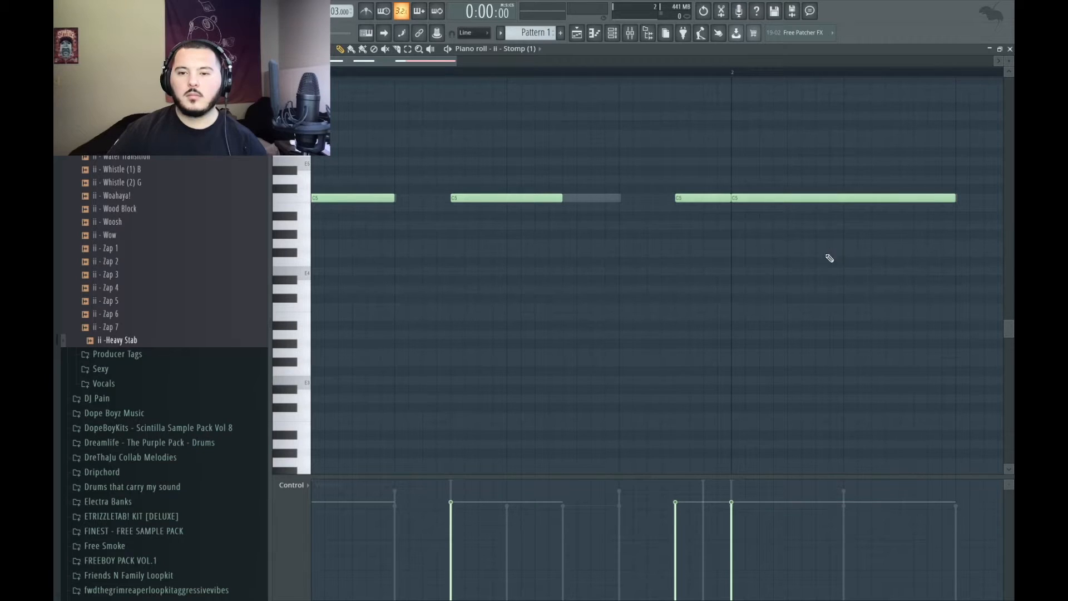
{"action": "right_click", "coordinate": [707, 199]}
{"action": "key", "text": "space"}
{"action": "scroll", "coordinate": [738, 278], "scroll_direction": "down", "scroll_amount": 3}
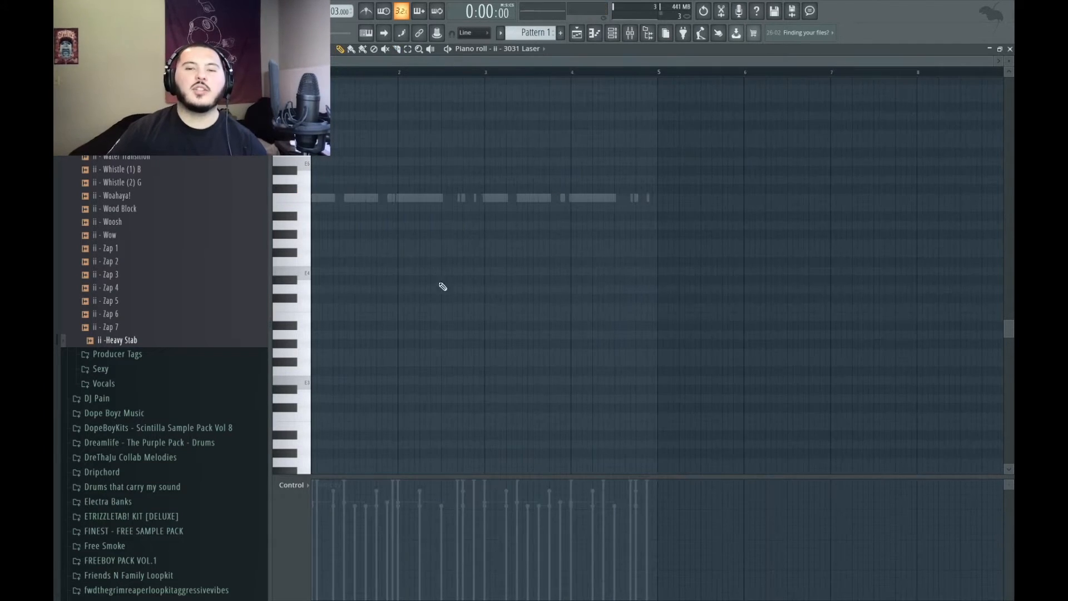
Step: For ii - 3031 Laser, place a half-step C5 note ten steps into bar 4 and an eight-step one eleven steps in, then play back
{"action": "left_click", "coordinate": [796, 200]}
{"action": "key", "text": "shift+d"}
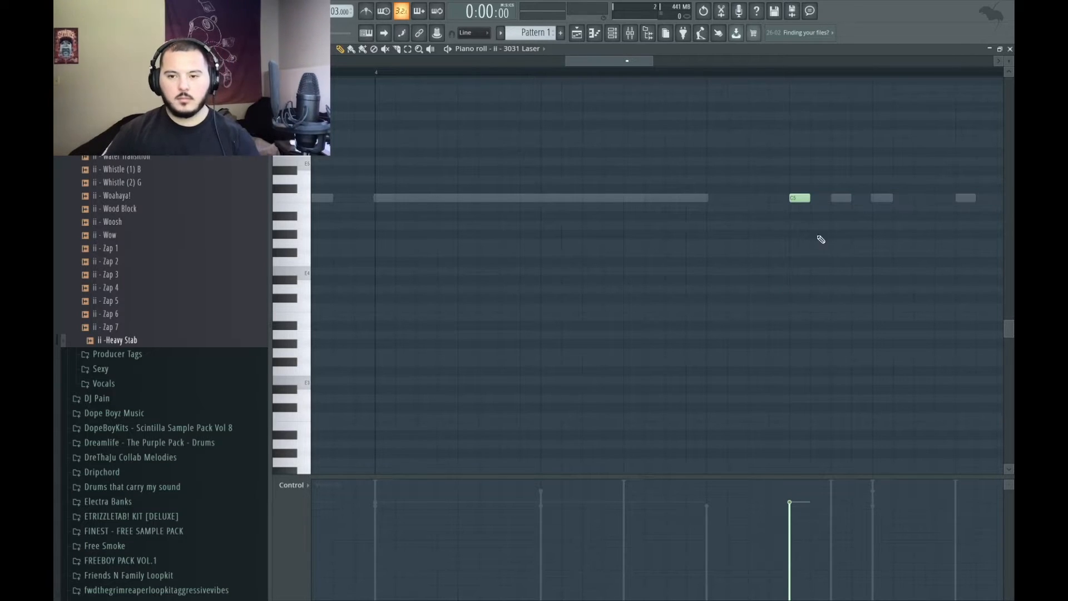
{"action": "left_click", "coordinate": [837, 200]}
{"action": "left_click", "coordinate": [377, 72]}
{"action": "key", "text": "space"}
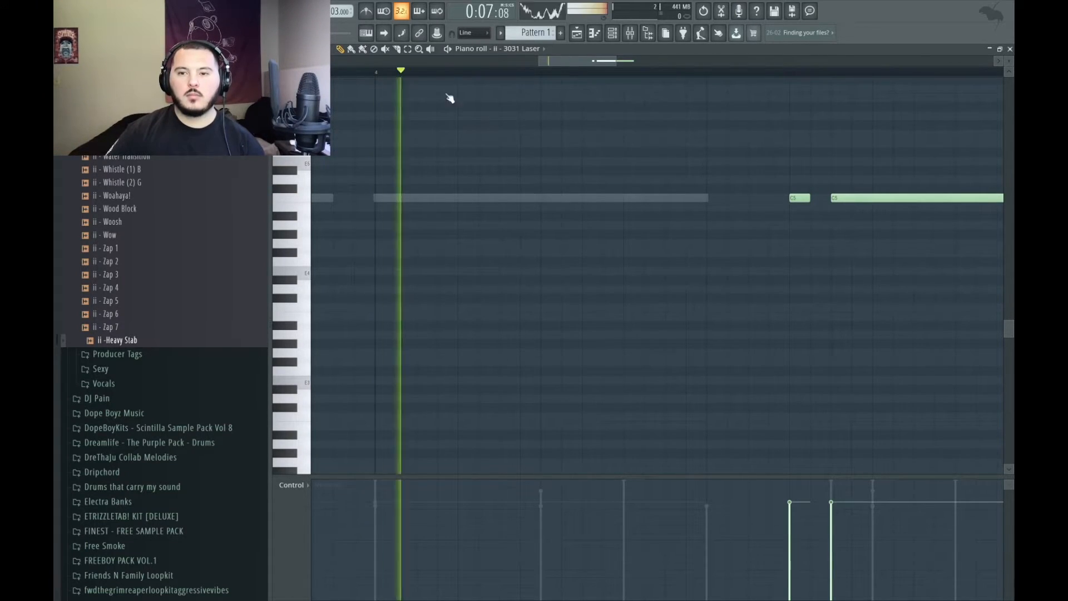
{"action": "scroll", "coordinate": [678, 340], "scroll_direction": "down", "scroll_amount": 6}
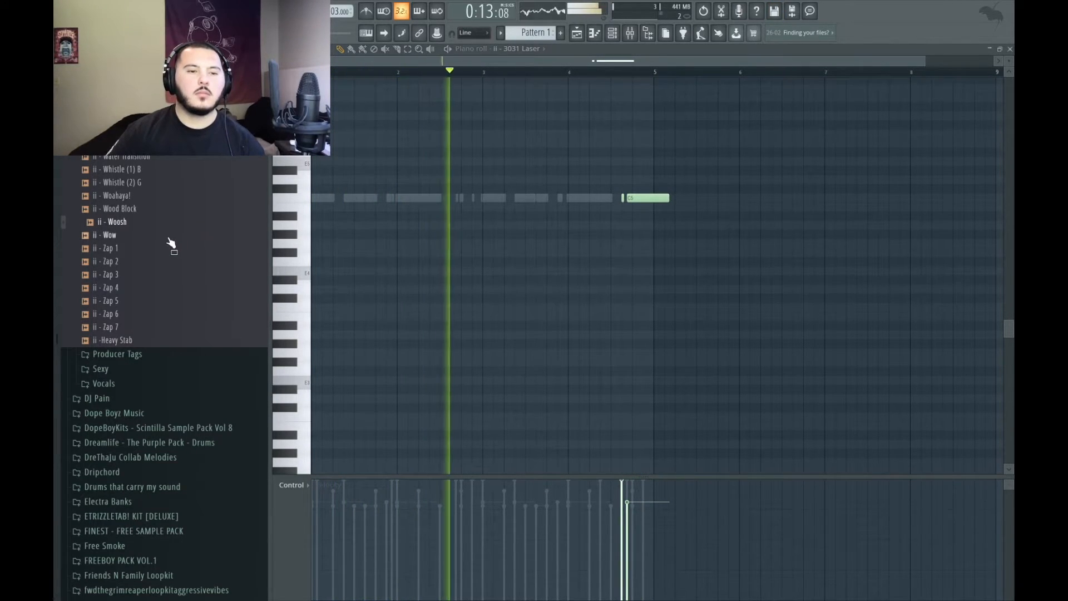
Step: Add a half-step C5 note for ii - Spinback fourteen steps into bar 4
{"action": "left_click", "coordinate": [612, 35]}
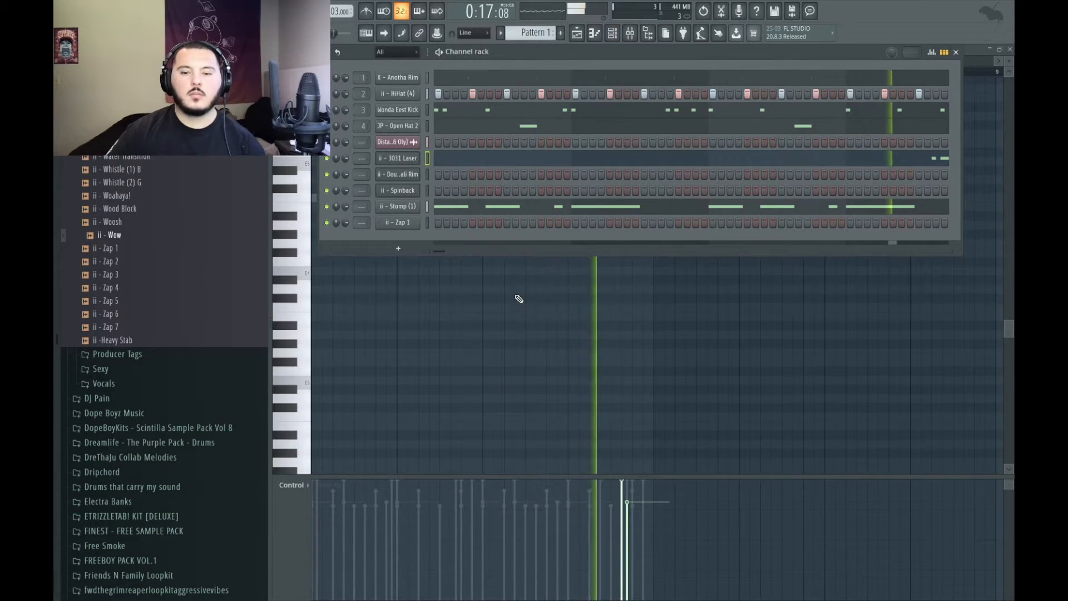
{"action": "right_click", "coordinate": [566, 318]}
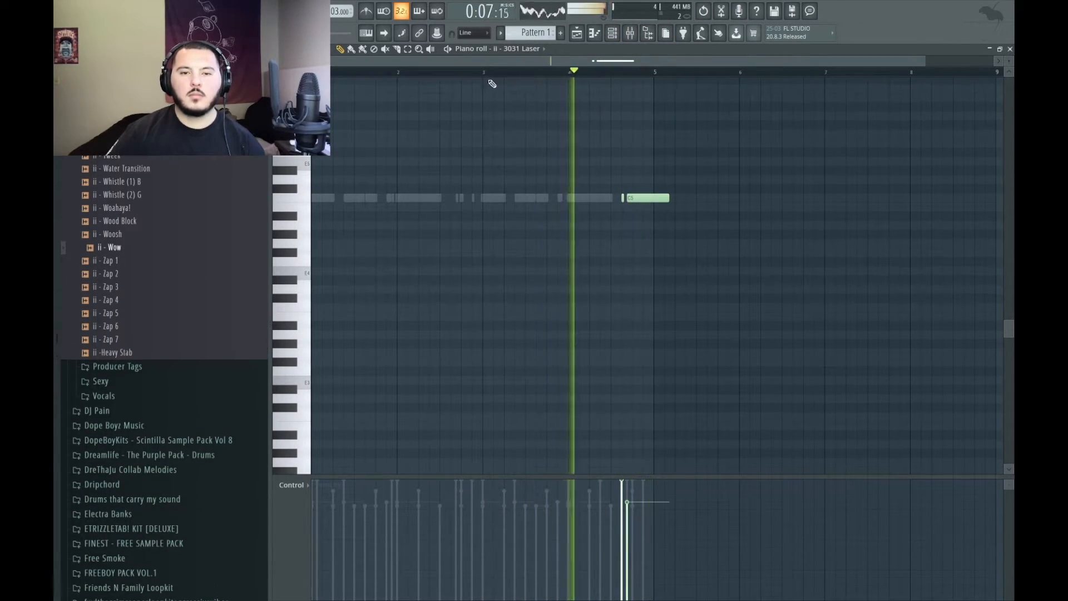
{"action": "left_click", "coordinate": [521, 48]}
{"action": "left_click", "coordinate": [559, 157]}
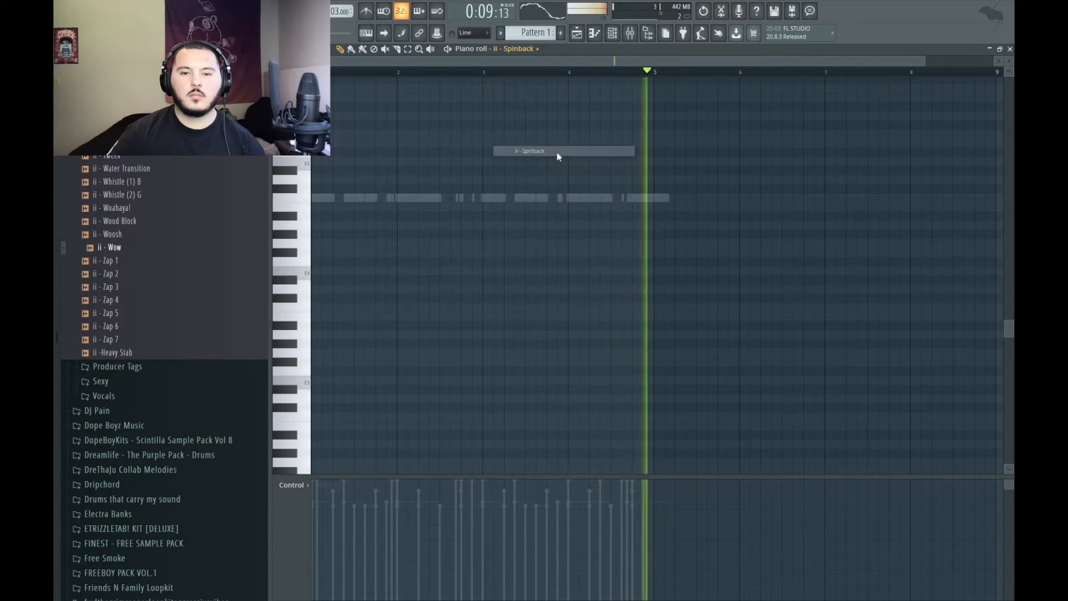
{"action": "scroll", "coordinate": [643, 199], "scroll_direction": "up", "scroll_amount": 3}
{"action": "left_click", "coordinate": [638, 198]}
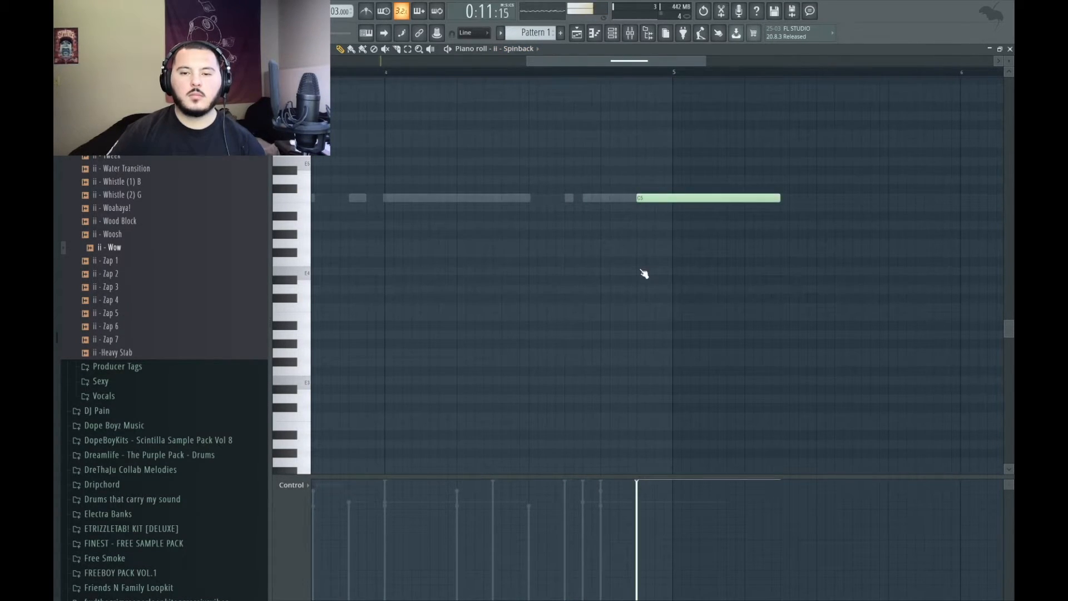
{"action": "key", "text": "shift+d"}
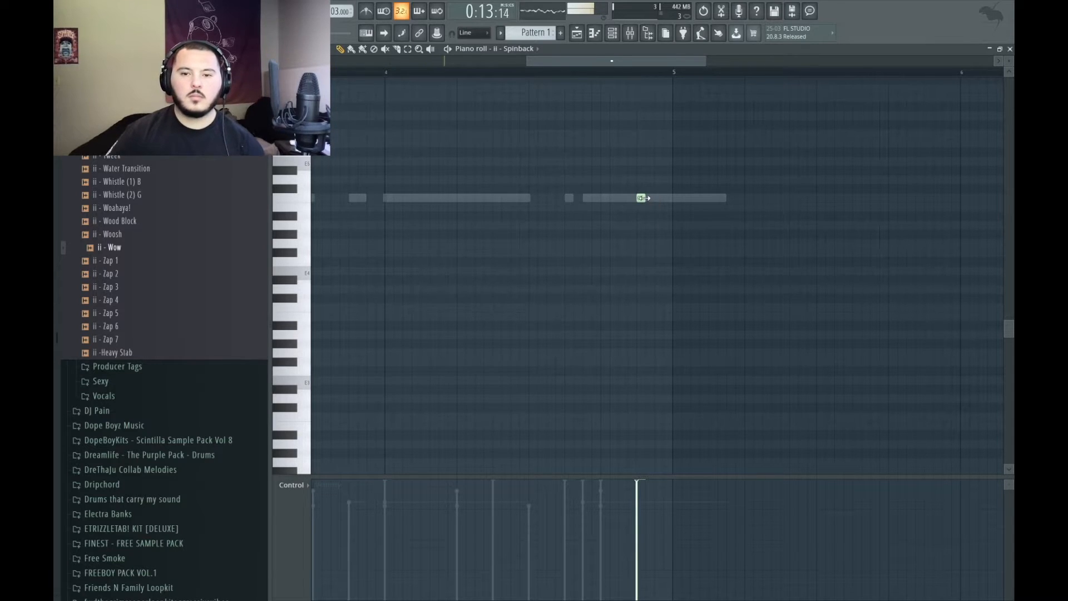
Step: Trim the longer ii - 3031 Laser note so that it ends exactly at bar 5
{"action": "left_click", "coordinate": [504, 49]}
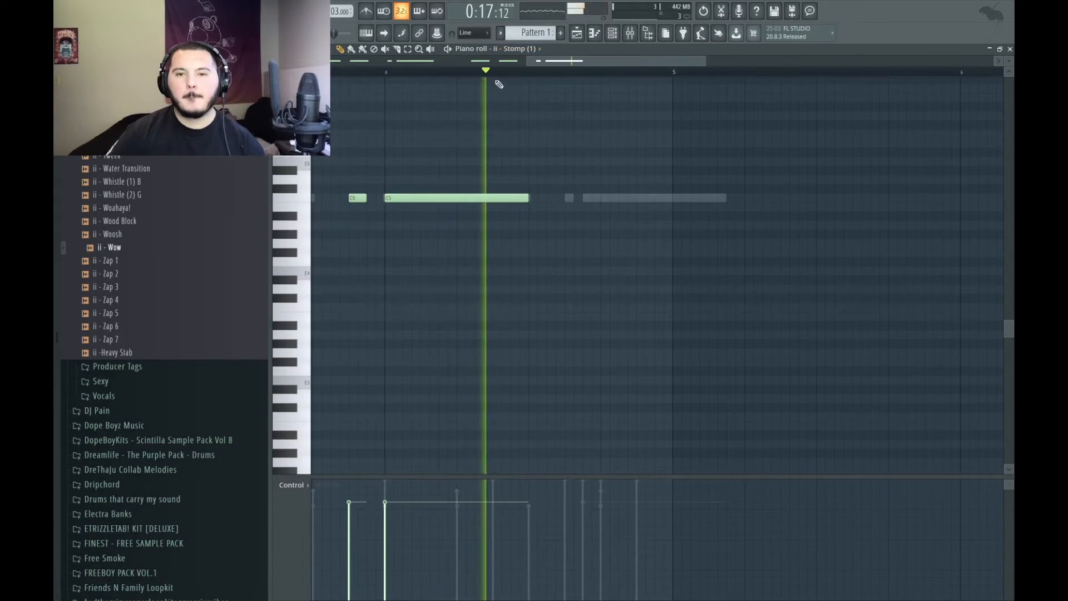
{"action": "left_click", "coordinate": [513, 49]}
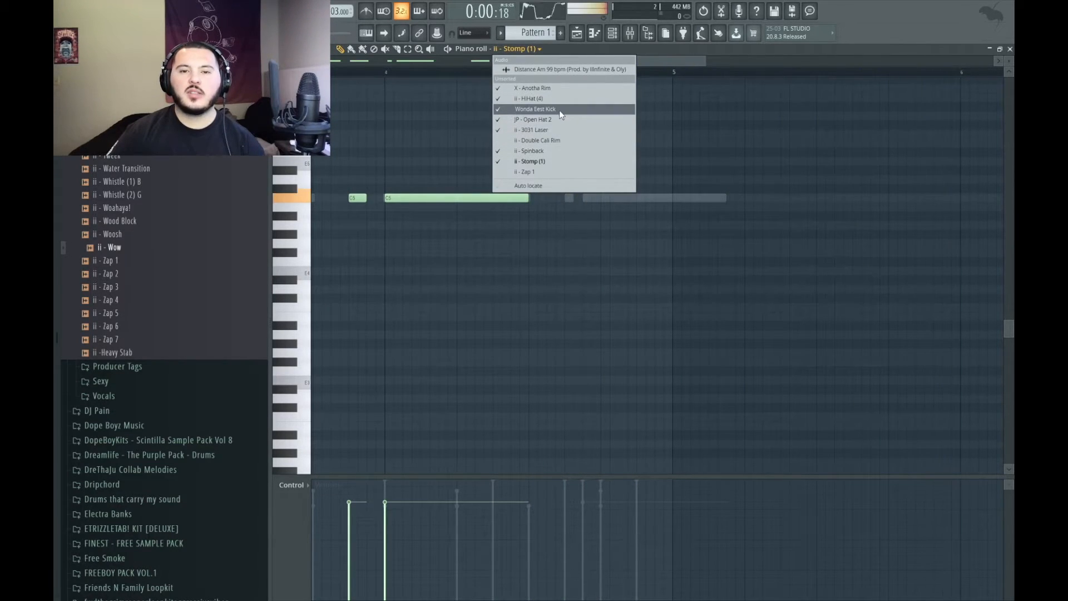
{"action": "left_click", "coordinate": [552, 129]}
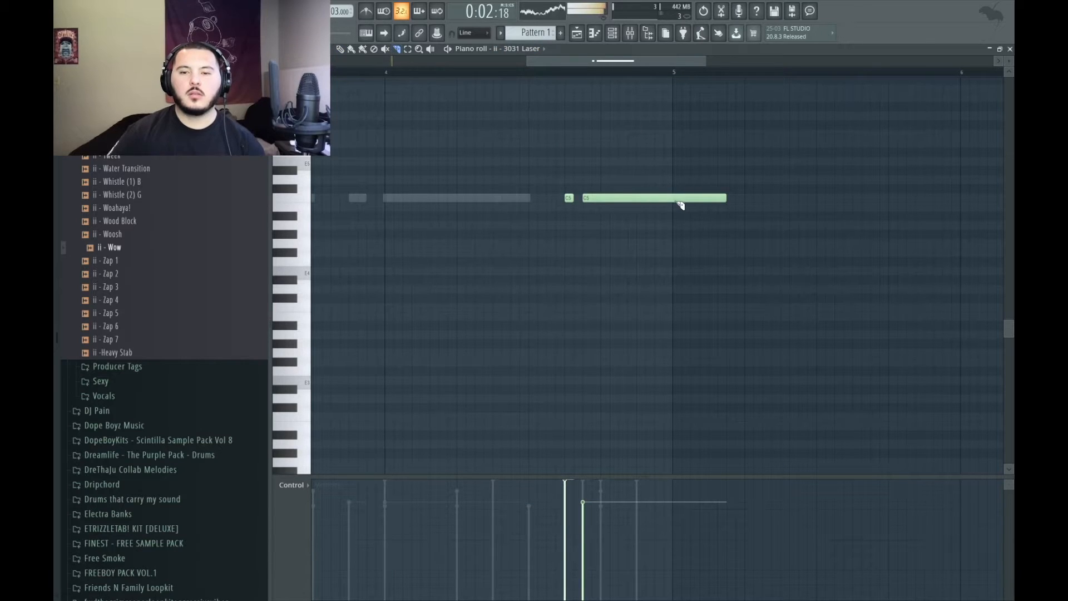
{"action": "left_click_drag", "start_coordinate": [680, 205], "coordinate": [674, 204]}
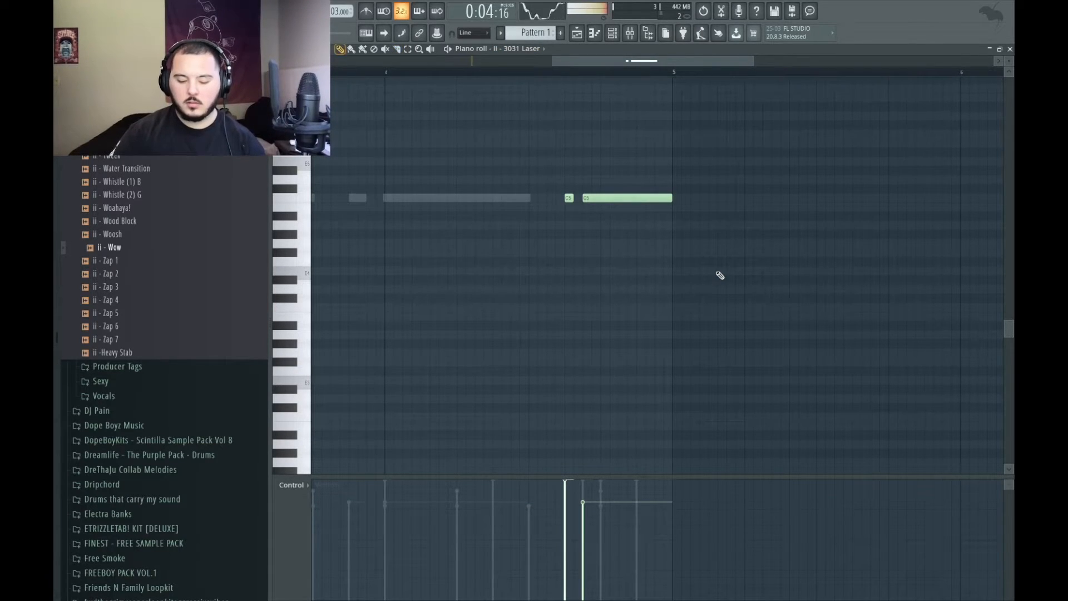
{"action": "scroll", "coordinate": [651, 261], "scroll_direction": "down", "scroll_amount": 5}
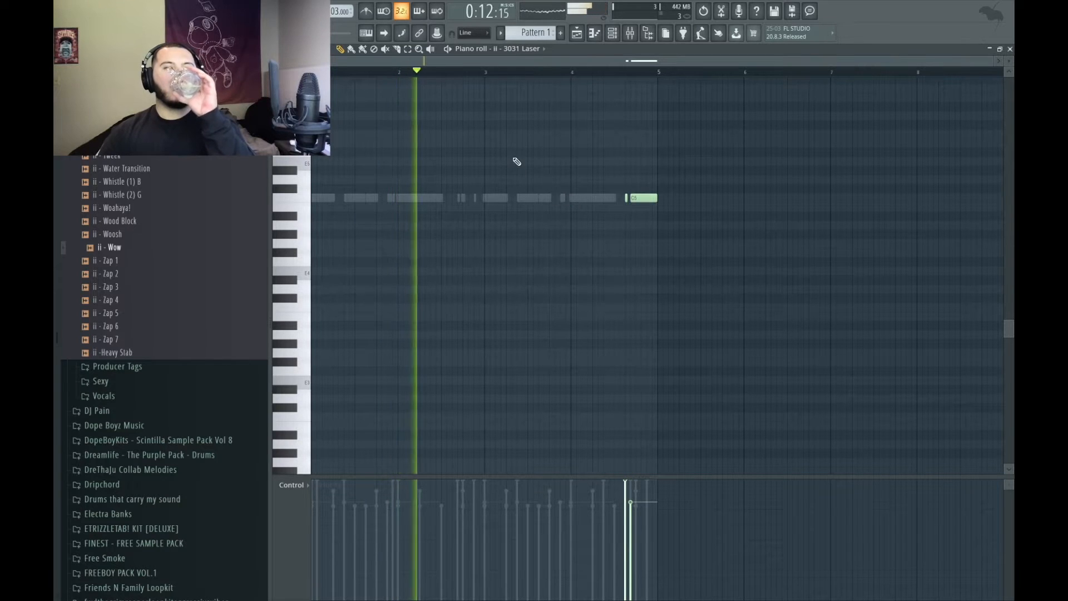
Step: Place half-step C5 notes for ii - Zap 1 eight and nine steps into bar 4, lower the second one's velocity, and play back
{"action": "left_click", "coordinate": [529, 49]}
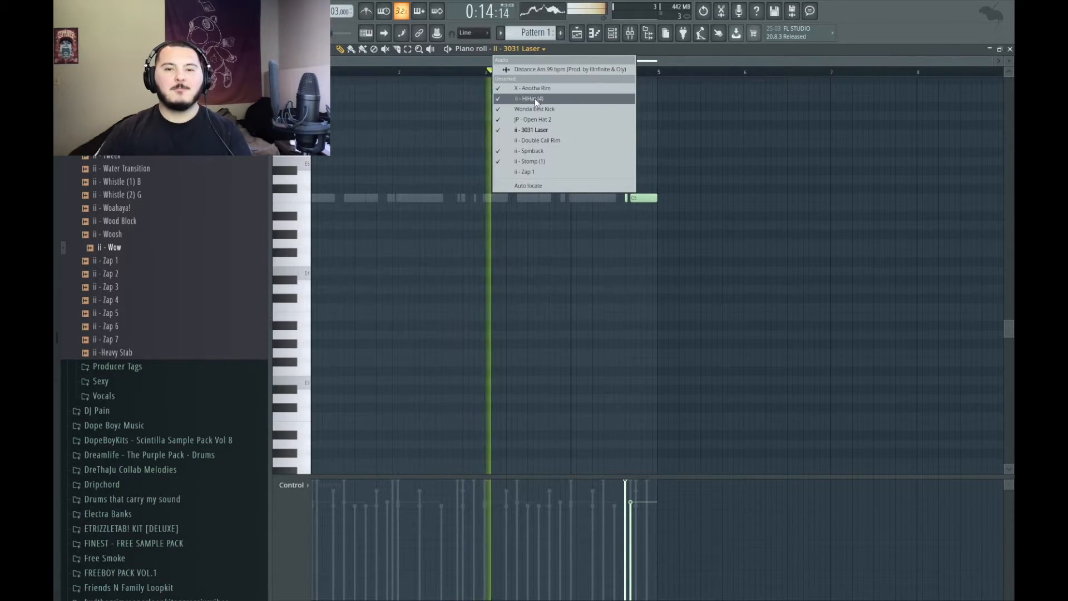
{"action": "left_click", "coordinate": [534, 172]}
{"action": "scroll", "coordinate": [646, 225], "scroll_direction": "up", "scroll_amount": 5}
{"action": "left_click", "coordinate": [700, 198]}
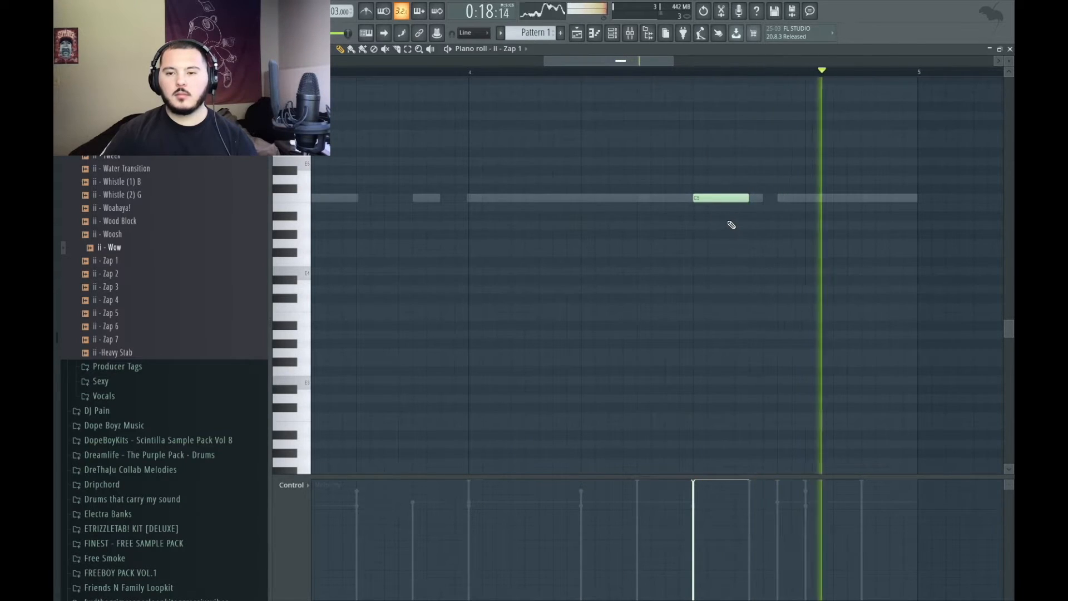
{"action": "key", "text": "shift+d"}
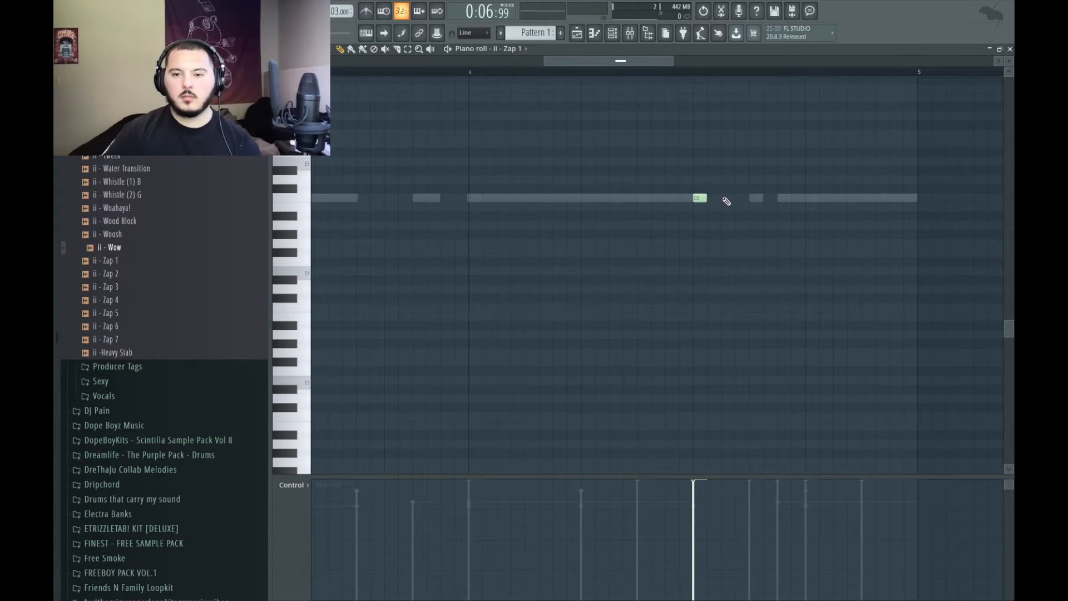
{"action": "left_click", "coordinate": [724, 198]}
{"action": "left_click", "coordinate": [725, 522]}
{"action": "key", "text": "space"}
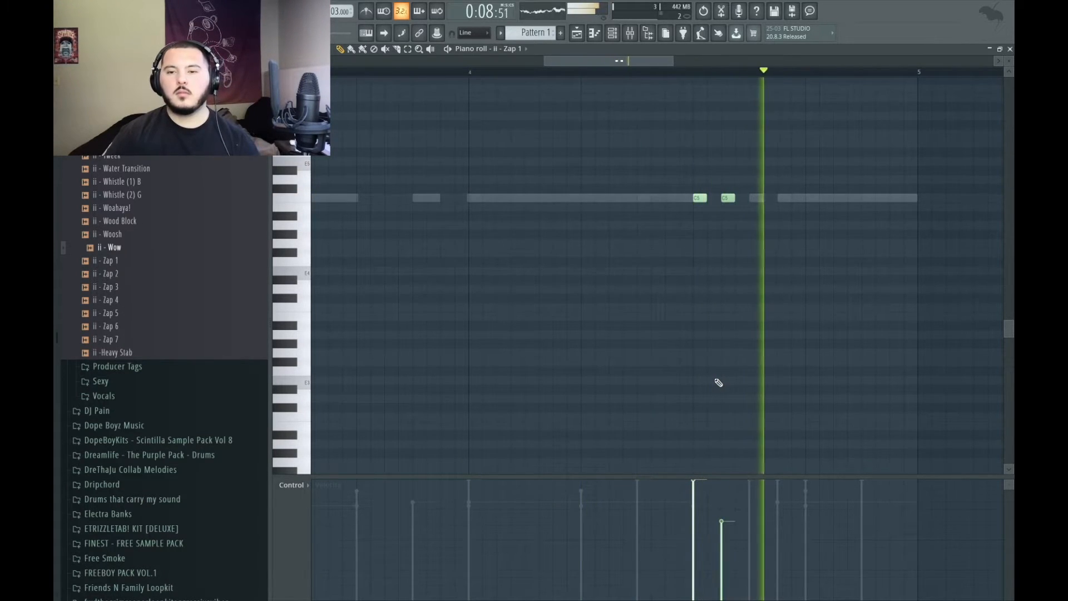
{"action": "scroll", "coordinate": [668, 345], "scroll_direction": "down", "scroll_amount": 2}
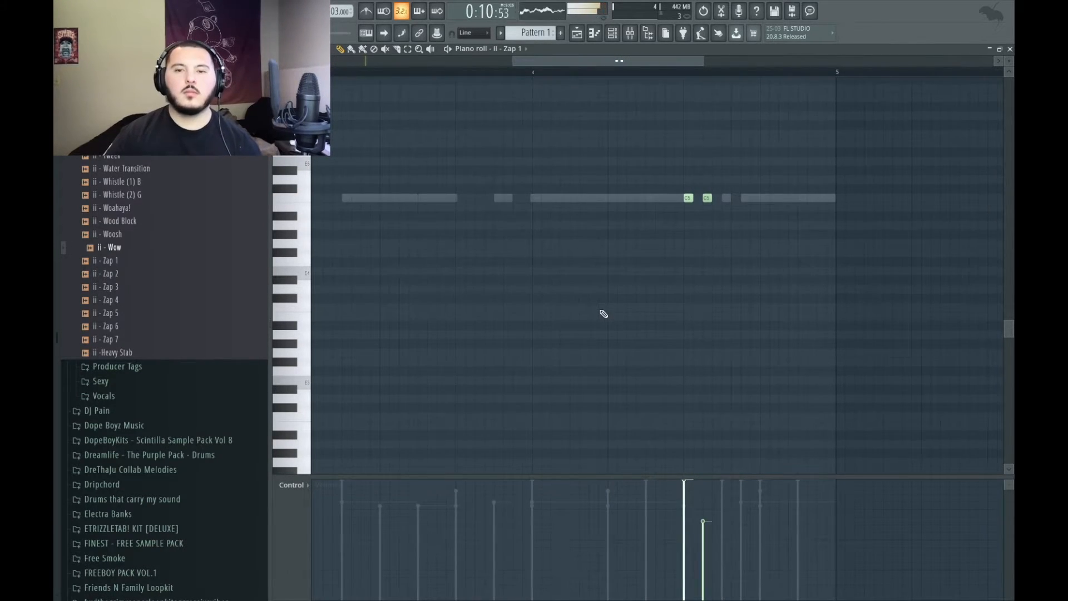
{"action": "scroll", "coordinate": [592, 334], "scroll_direction": "down", "scroll_amount": 5}
Step: Try two quieter extra hits right after the first ii - HiHat (4) note of bar 1, and remove them
{"action": "scroll", "coordinate": [331, 377], "scroll_direction": "up", "scroll_amount": 4}
{"action": "scroll", "coordinate": [640, 281], "scroll_direction": "up", "scroll_amount": 3}
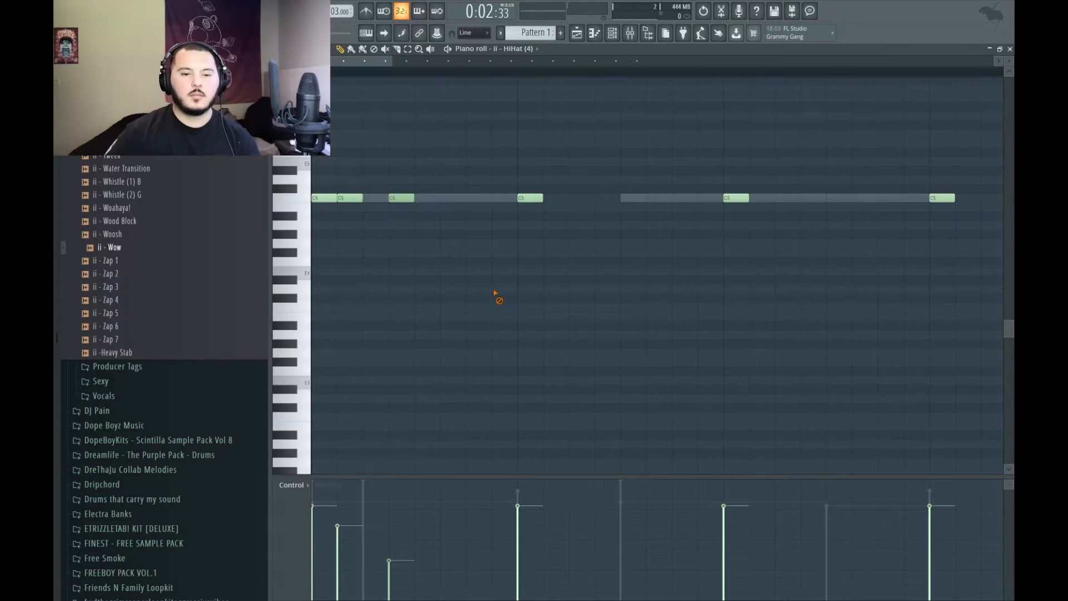
{"action": "key", "text": "space"}
{"action": "key", "text": "space"}
{"action": "right_click", "coordinate": [352, 198]}
{"action": "key", "text": "space"}
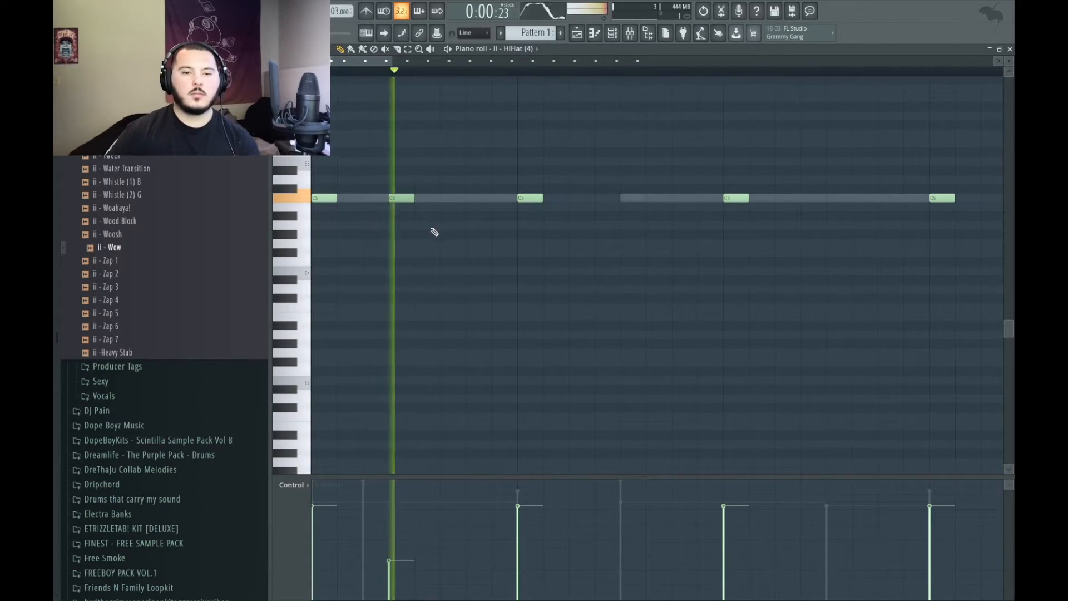
{"action": "right_click", "coordinate": [403, 198]}
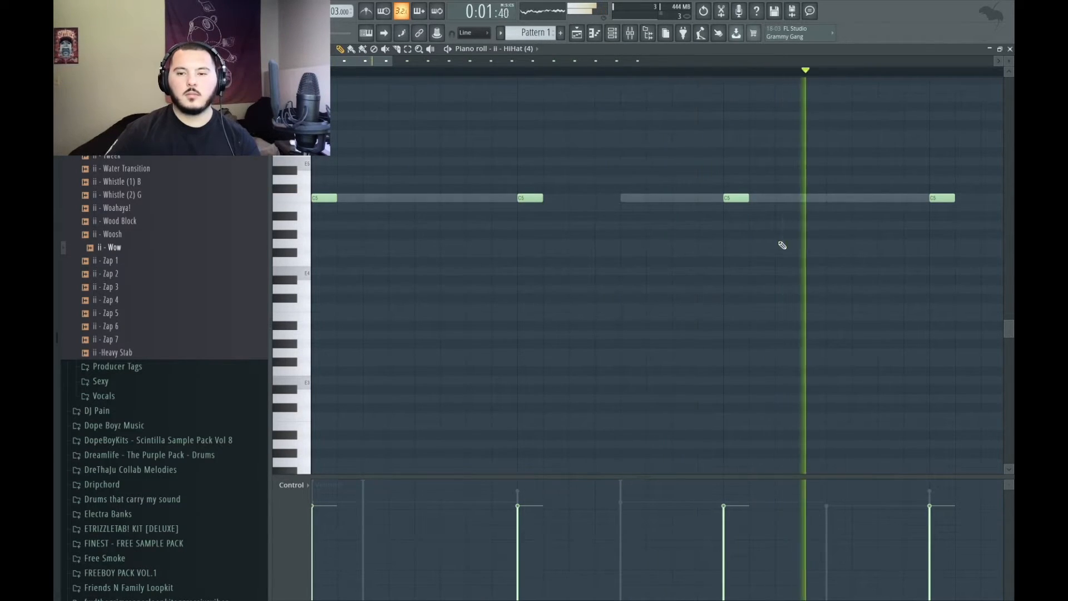
Step: Add a slightly softer C5 hi-hat note ten steps into bar 1 and listen to the pattern
{"action": "left_click", "coordinate": [832, 198]}
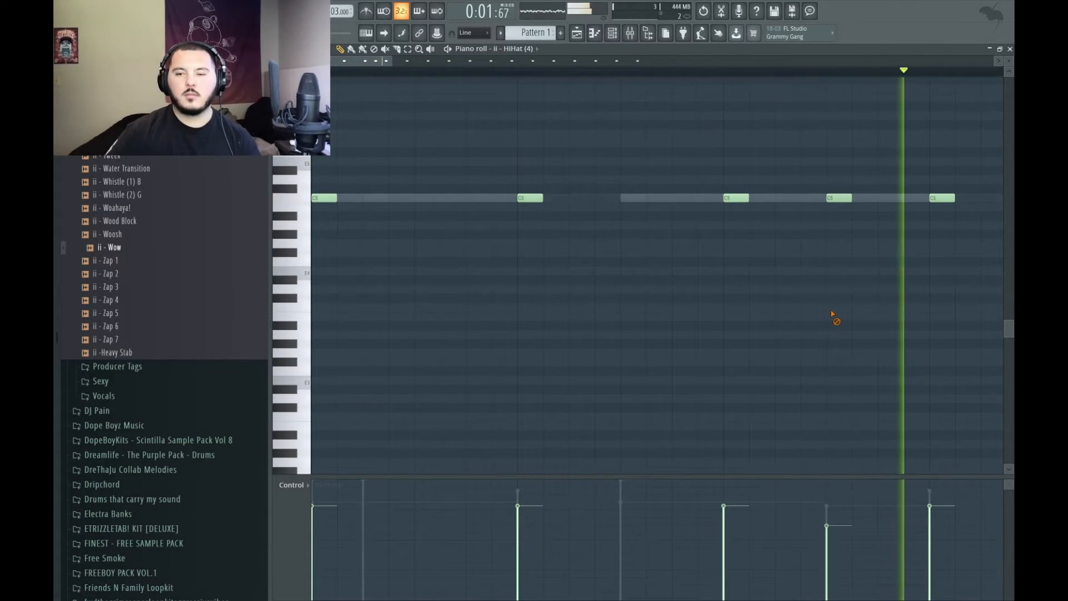
{"action": "scroll", "coordinate": [833, 316], "scroll_direction": "down", "scroll_amount": 3}
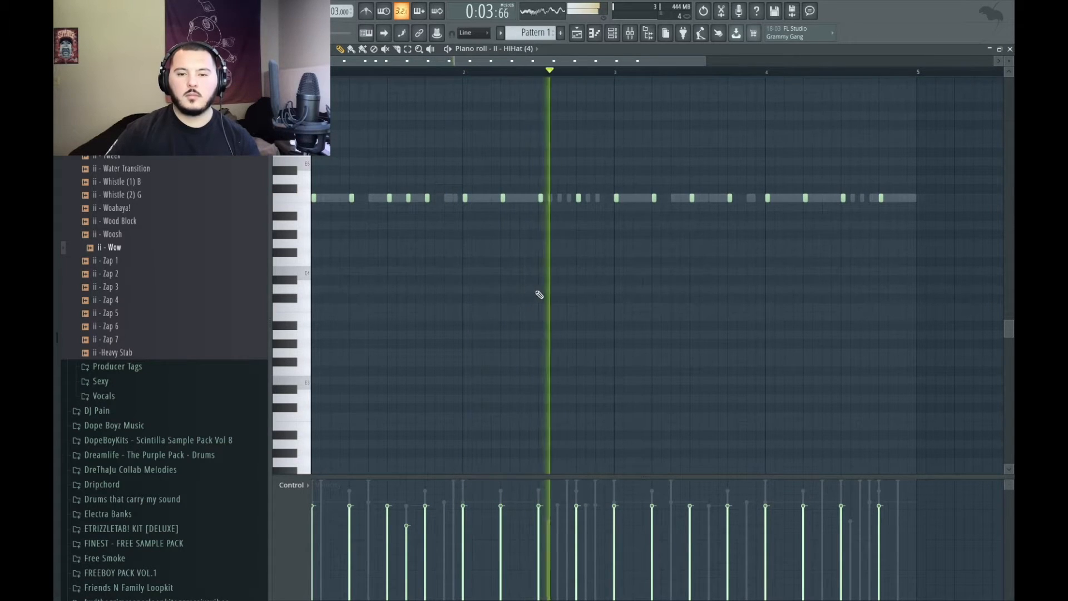
{"action": "key", "text": "space"}
Step: Add three consecutive half-step hi-hats with falling velocities from ten steps into bar 2, plus a quiet hit two steps before bar 3
{"action": "scroll", "coordinate": [560, 222], "scroll_direction": "up", "scroll_amount": 3}
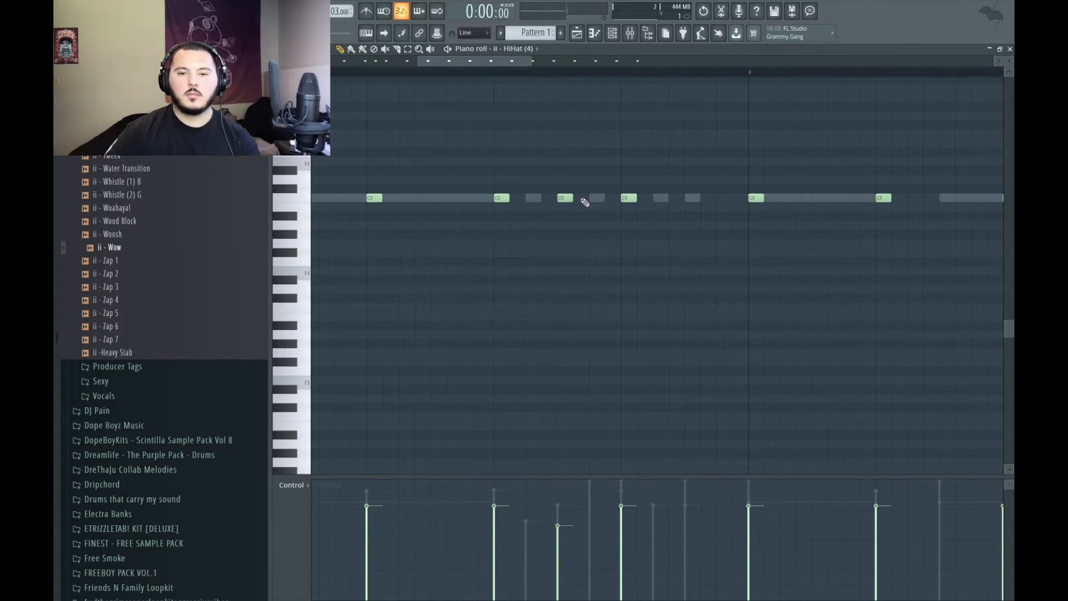
{"action": "left_click_drag", "start_coordinate": [571, 536], "coordinate": [574, 555]}
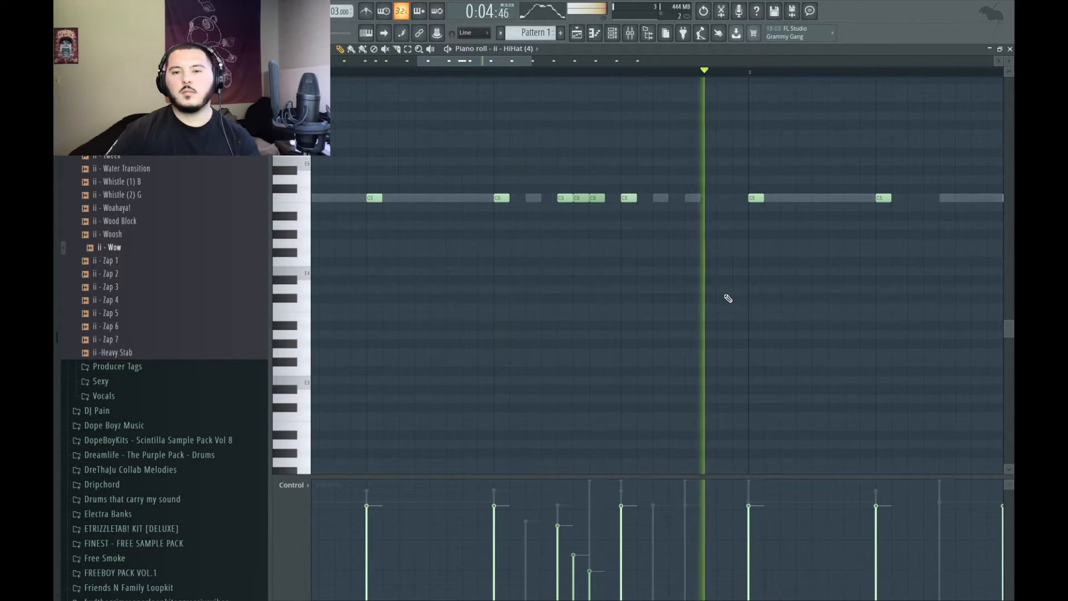
{"action": "left_click", "coordinate": [693, 198]}
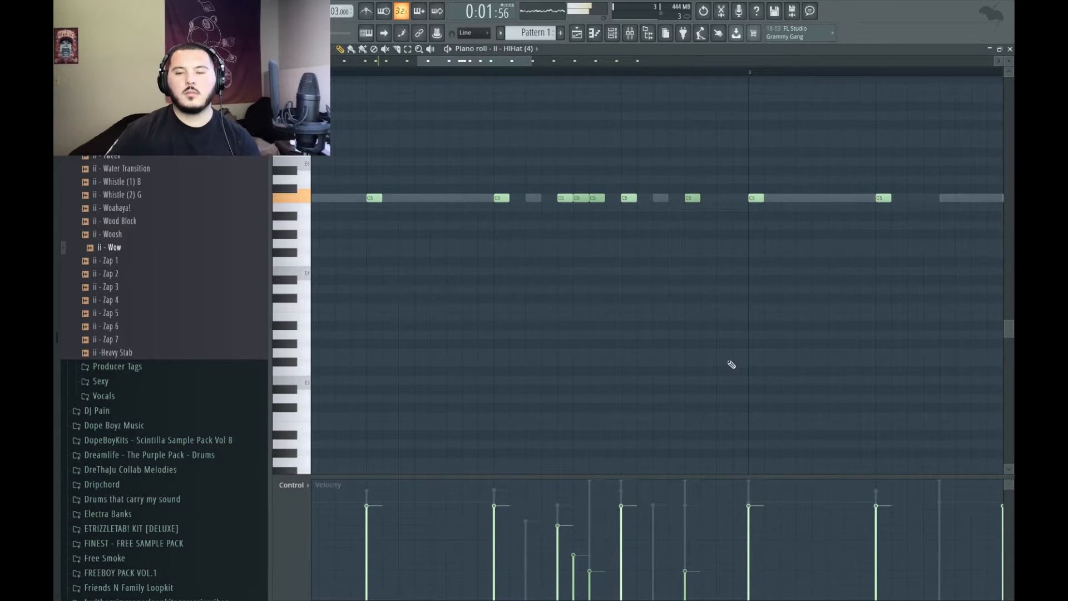
{"action": "scroll", "coordinate": [732, 364], "scroll_direction": "down", "scroll_amount": 4}
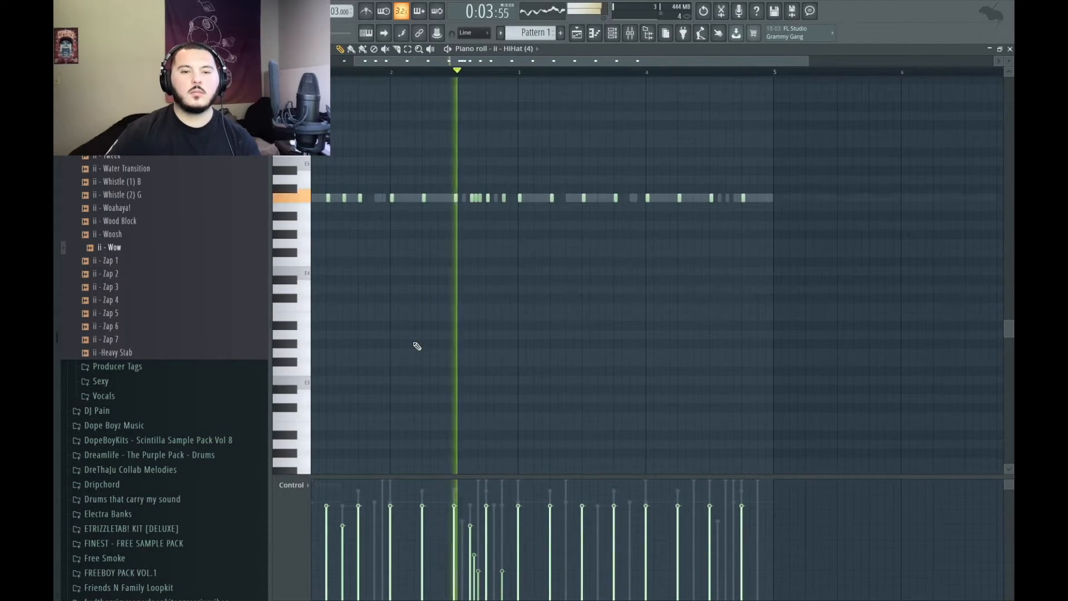
{"action": "scroll", "coordinate": [417, 346], "scroll_direction": "up", "scroll_amount": 2}
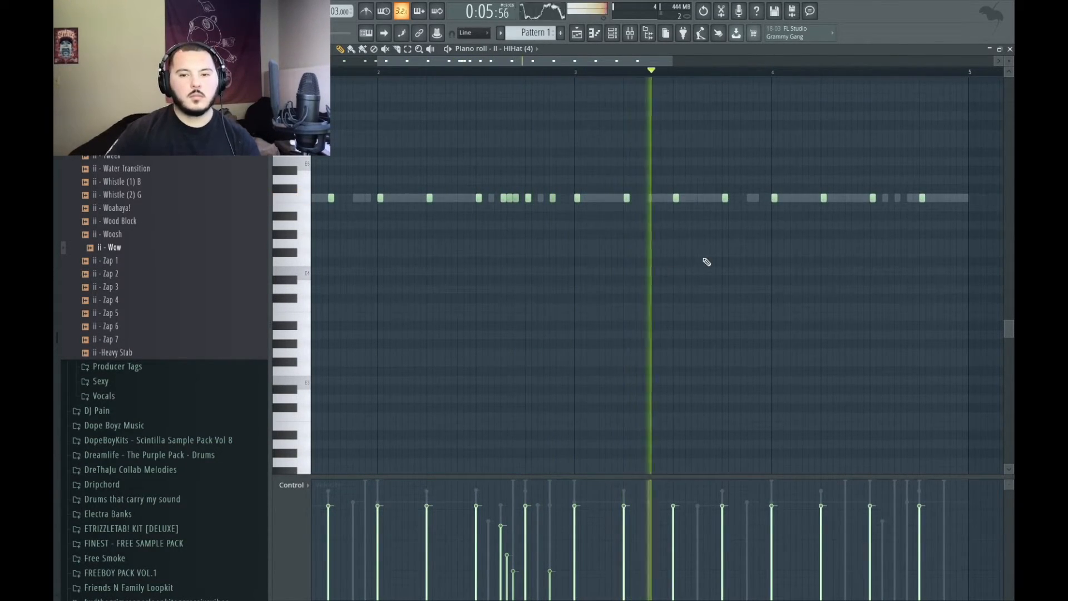
Step: Add a quiet hi-hat ten steps into bar 3 and a moderately softer one fourteen steps in, and play back
{"action": "key", "text": "space"}
{"action": "scroll", "coordinate": [706, 201], "scroll_direction": "up", "scroll_amount": 2}
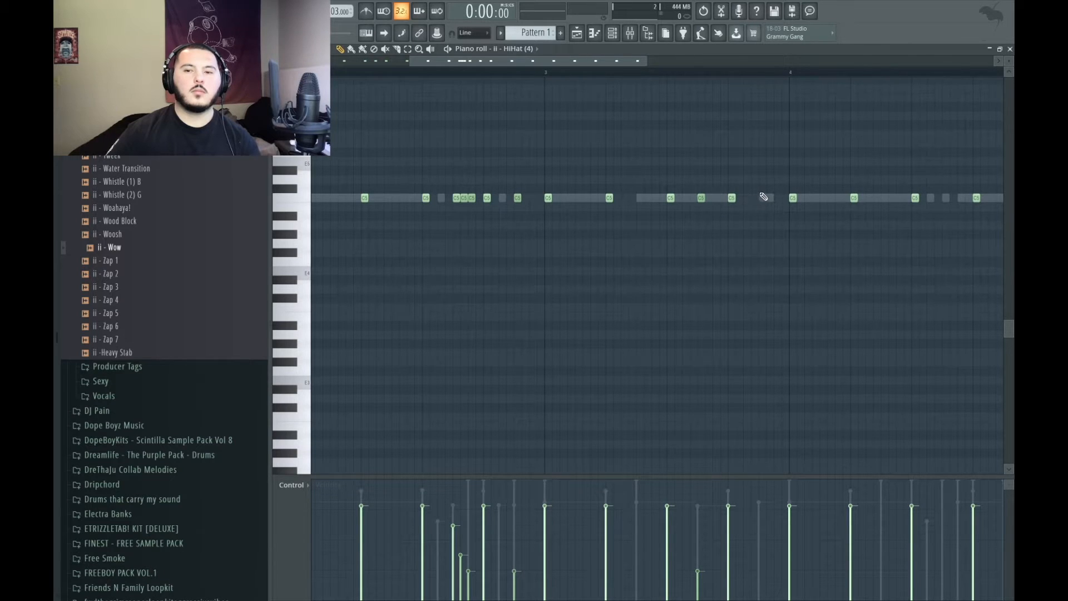
{"action": "scroll", "coordinate": [758, 226], "scroll_direction": "up", "scroll_amount": 1}
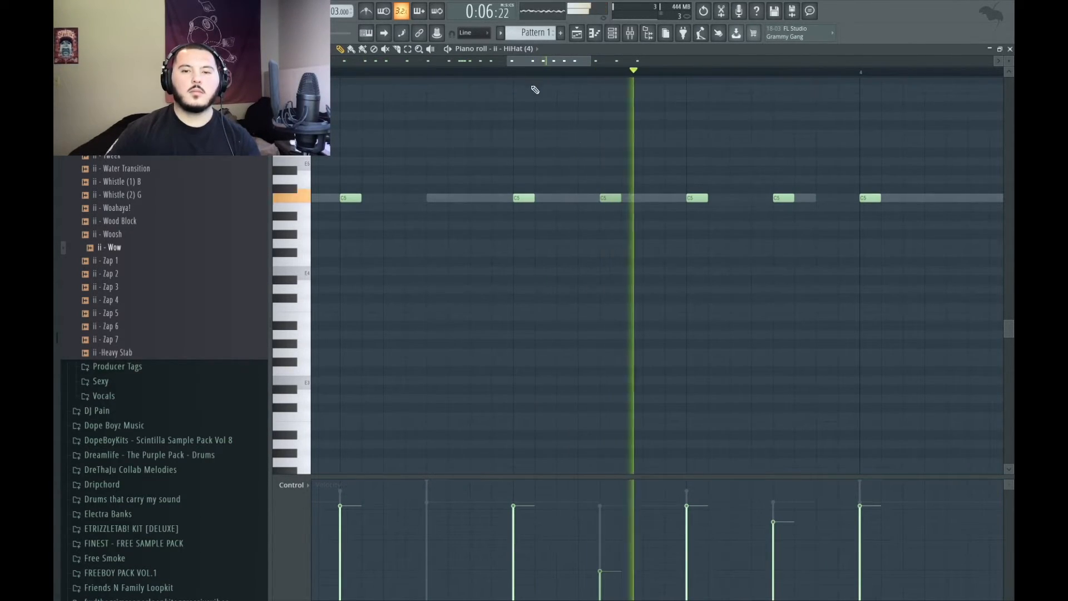
{"action": "scroll", "coordinate": [767, 318], "scroll_direction": "down", "scroll_amount": 4}
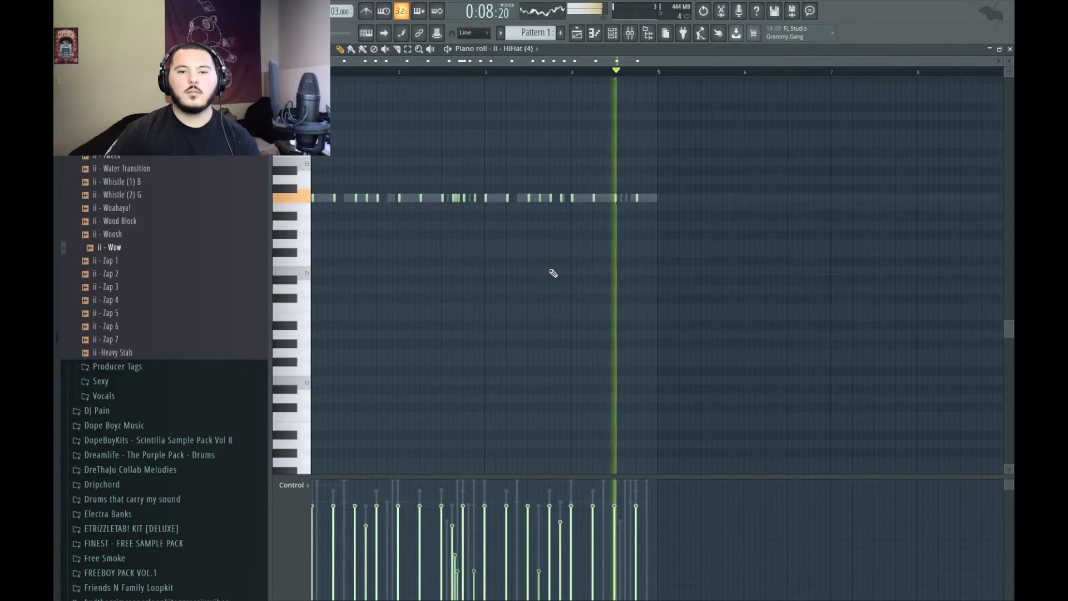
Step: Add a slightly softer C5 hi-hat note two steps into bar 4
{"action": "scroll", "coordinate": [611, 210], "scroll_direction": "up", "scroll_amount": 3}
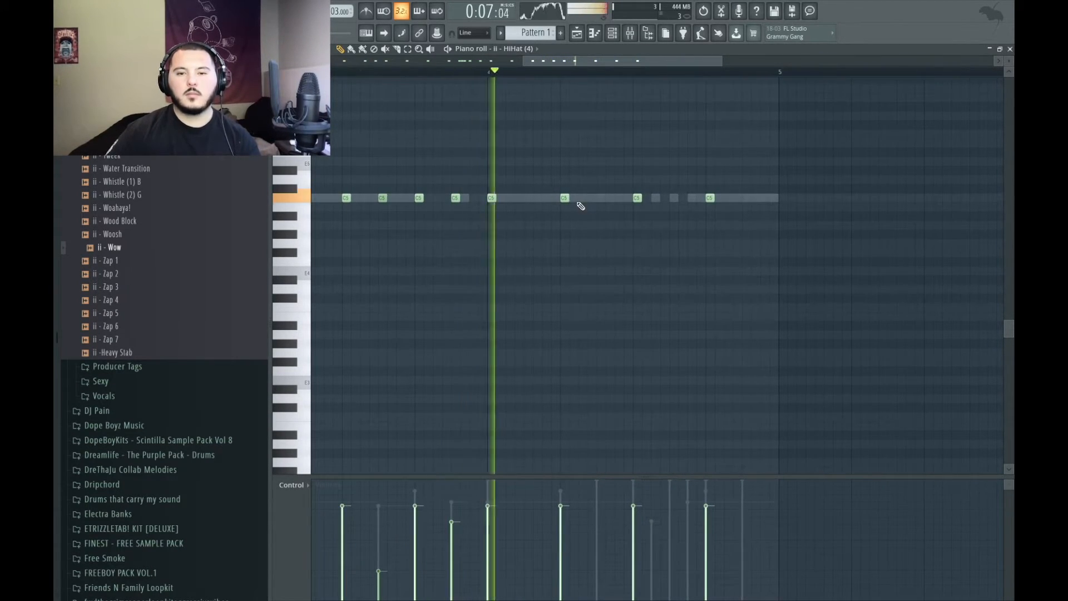
{"action": "scroll", "coordinate": [537, 210], "scroll_direction": "up", "scroll_amount": 2}
{"action": "scroll", "coordinate": [537, 209], "scroll_direction": "up", "scroll_amount": 1}
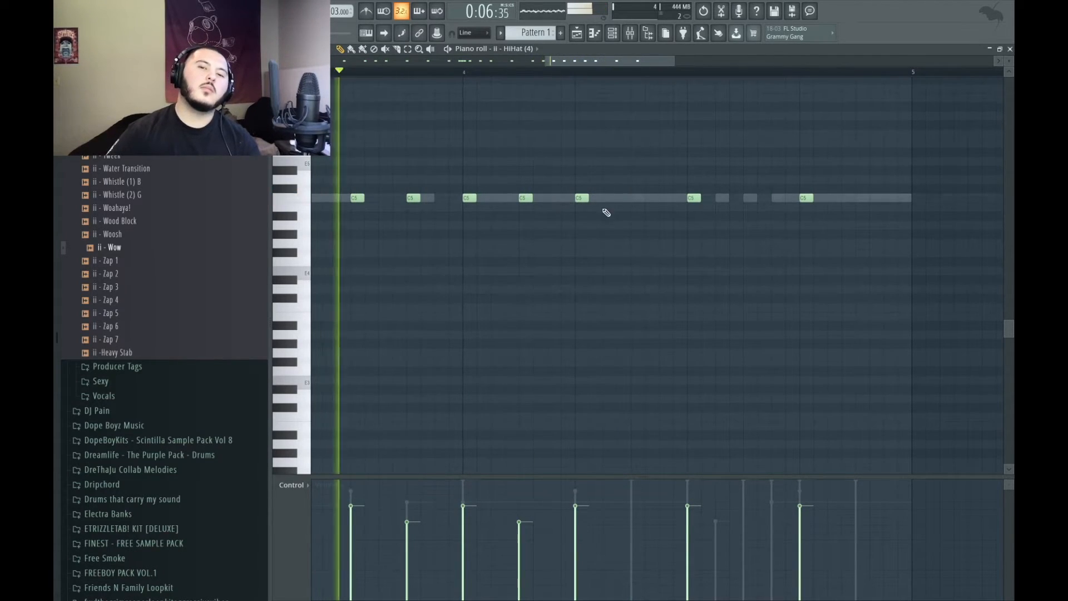
Step: Add three consecutive half-step C5 hi-hats from six steps into bar 4, plus softer hits ten and fourteen steps in, and listen
{"action": "left_click", "coordinate": [634, 199]}
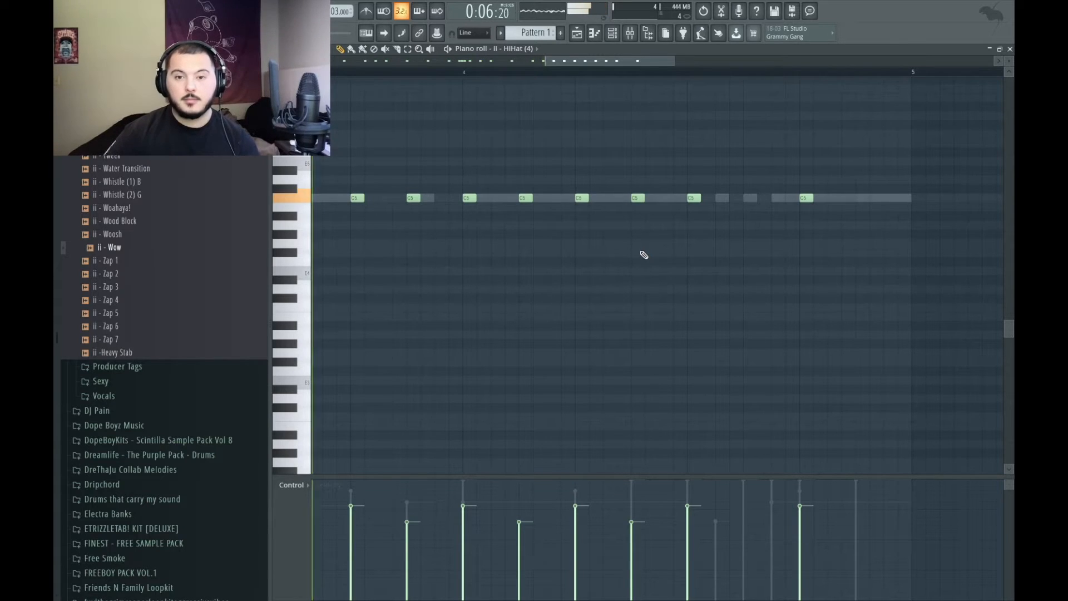
{"action": "left_click", "coordinate": [650, 198]}
{"action": "left_click", "coordinate": [664, 198]}
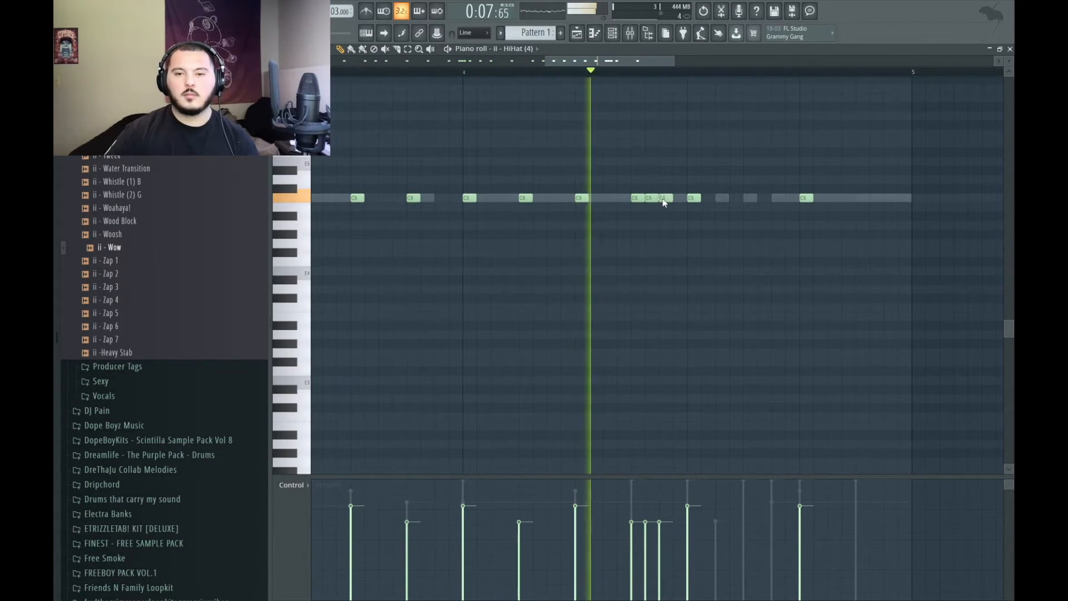
{"action": "left_click", "coordinate": [750, 198]}
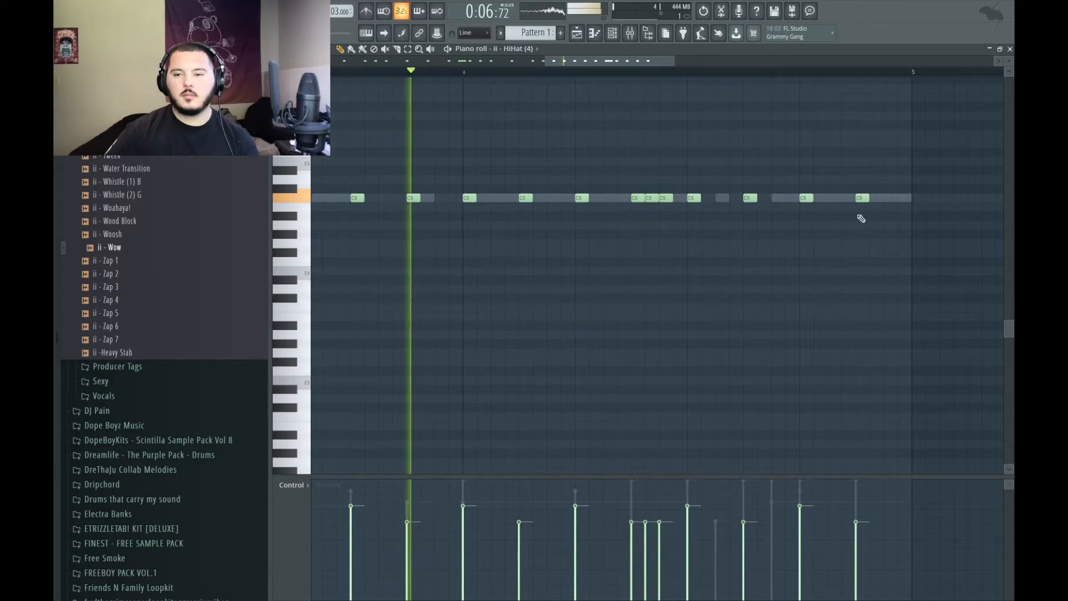
{"action": "scroll", "coordinate": [829, 312], "scroll_direction": "down", "scroll_amount": 4}
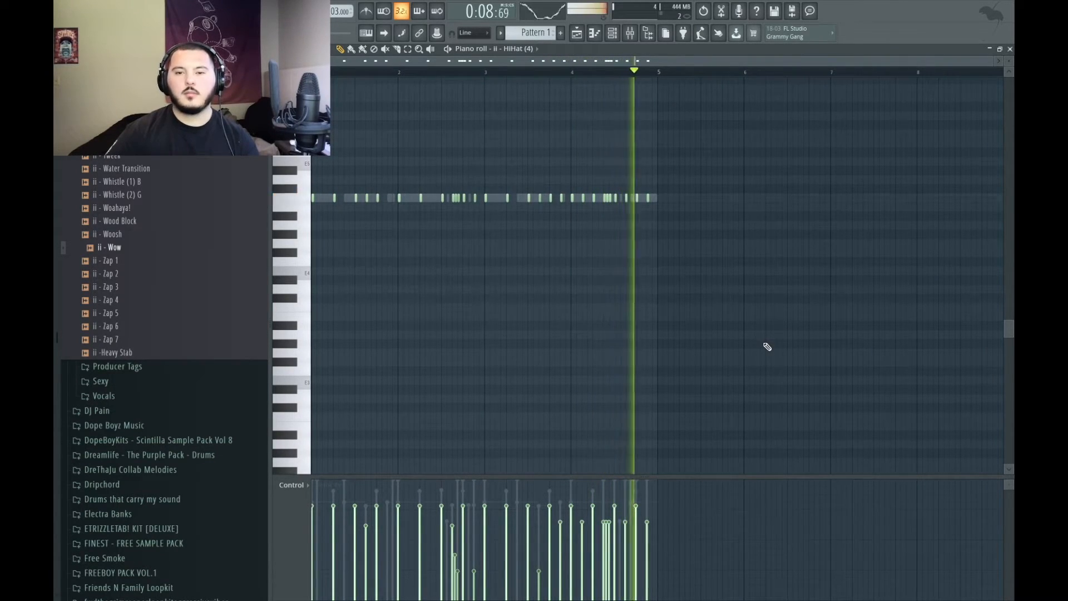
{"action": "key", "text": "space"}
Step: Extend the Distance Am audio clip on Track 1 of the playlist to about bar 46
{"action": "key", "text": "F5"}
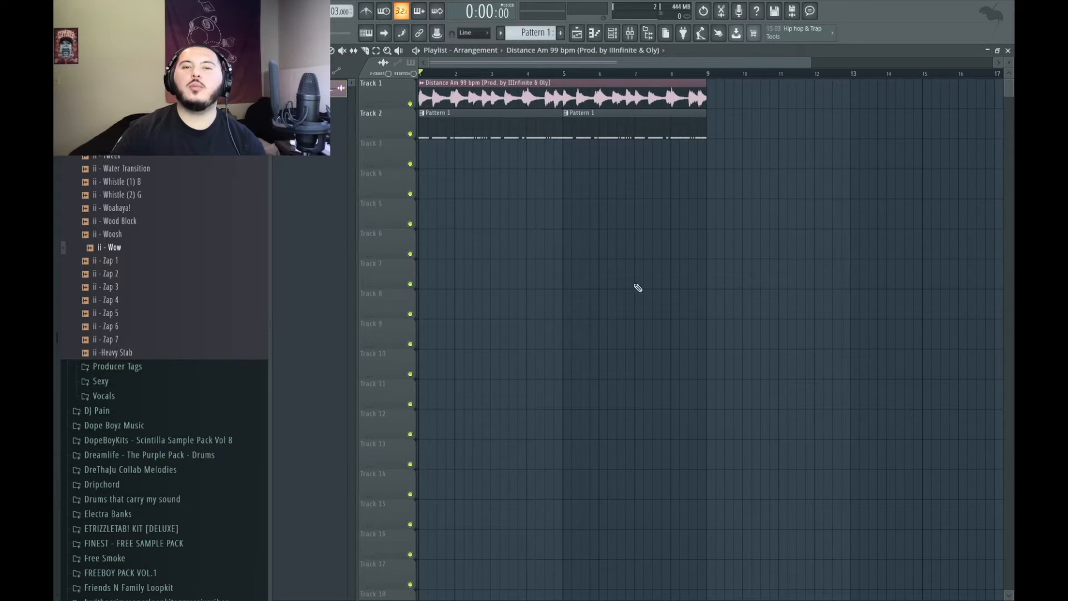
{"action": "left_click_drag", "start_coordinate": [705, 96], "coordinate": [925, 96]}
{"action": "scroll", "coordinate": [701, 119], "scroll_direction": "down", "scroll_amount": 3, "text": "ctrl"}
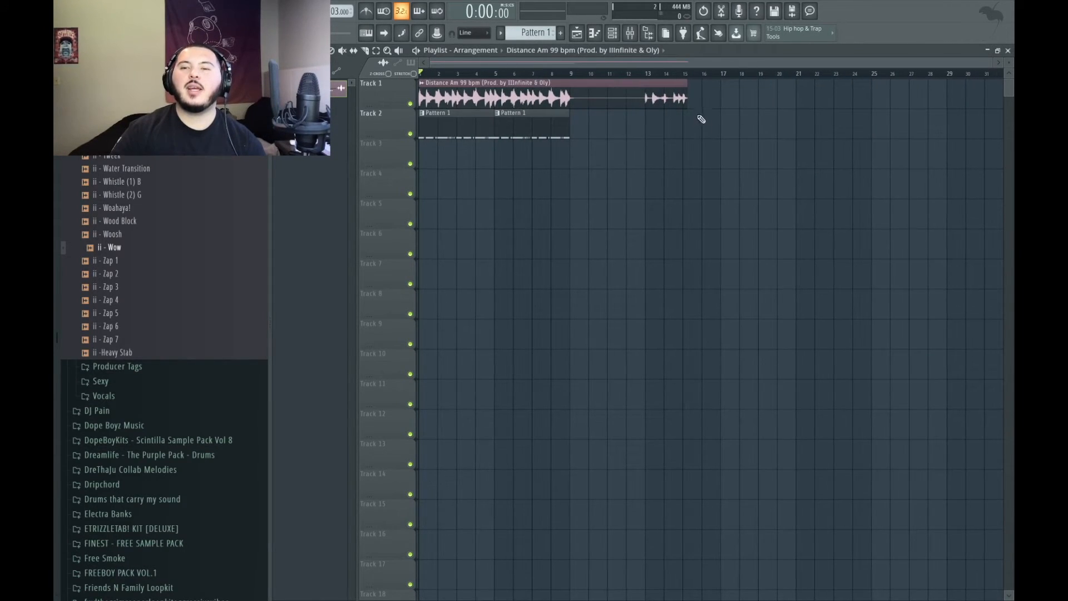
{"action": "left_click_drag", "start_coordinate": [685, 93], "coordinate": [896, 107]}
{"action": "scroll", "coordinate": [839, 158], "scroll_direction": "down", "scroll_amount": 2, "text": "ctrl"}
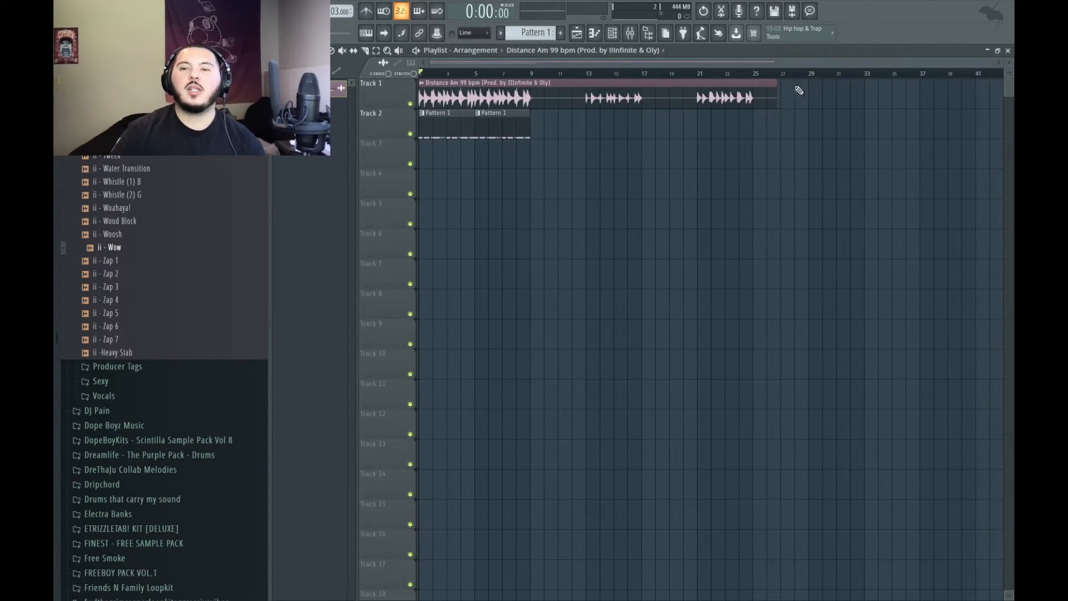
{"action": "left_click_drag", "start_coordinate": [776, 87], "coordinate": [968, 87]}
{"action": "scroll", "coordinate": [787, 245], "scroll_direction": "down", "scroll_amount": 2}
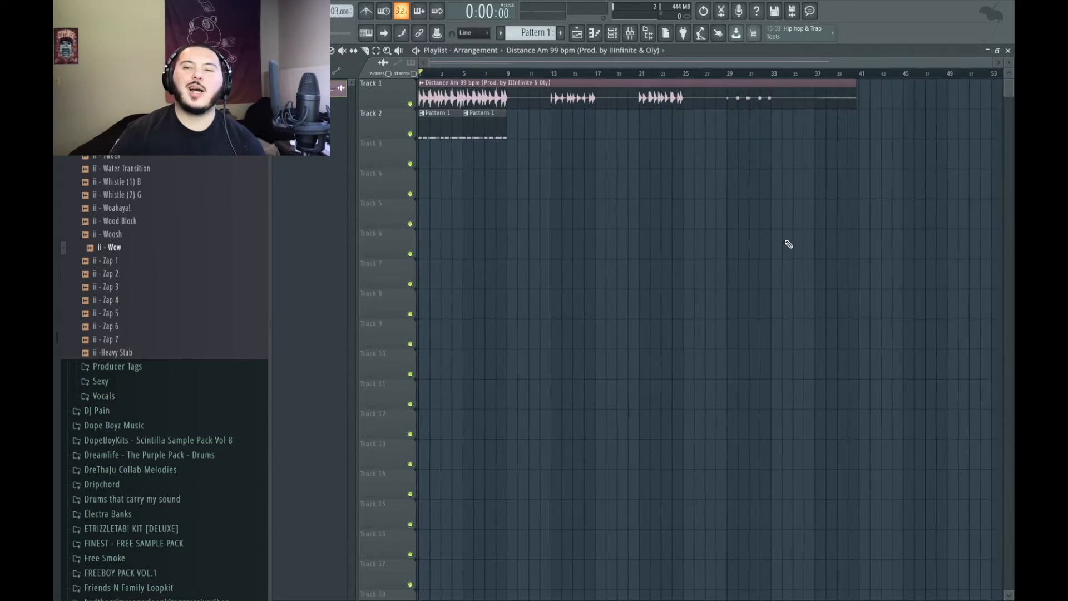
{"action": "left_click_drag", "start_coordinate": [829, 94], "coordinate": [891, 96]}
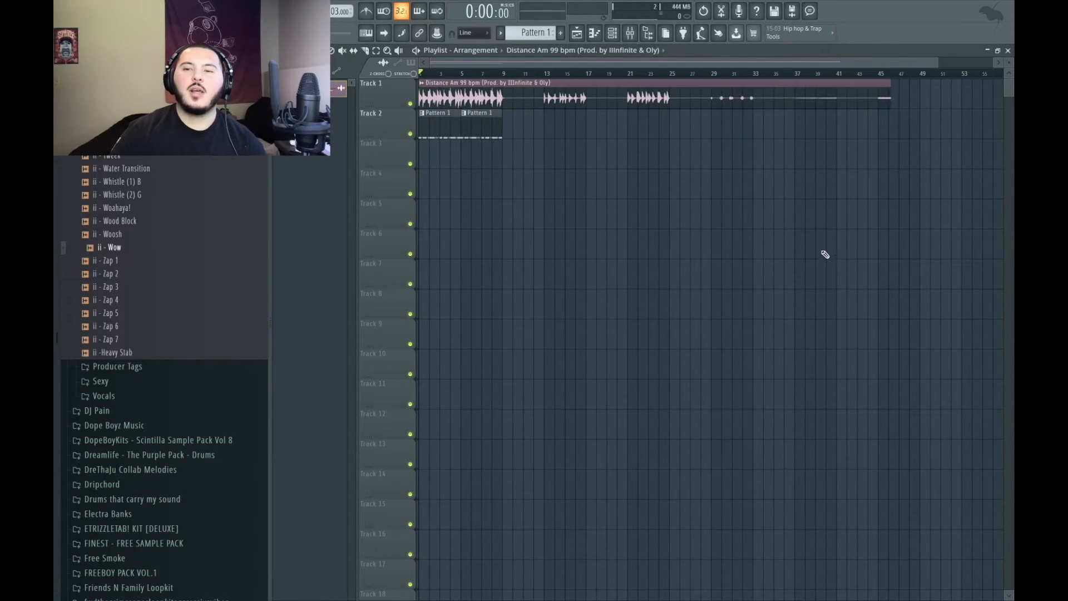
Step: Play the Distance Am clip from bar 21 and slice it at bars 21 and 25
{"action": "scroll", "coordinate": [604, 209], "scroll_direction": "up", "scroll_amount": 3}
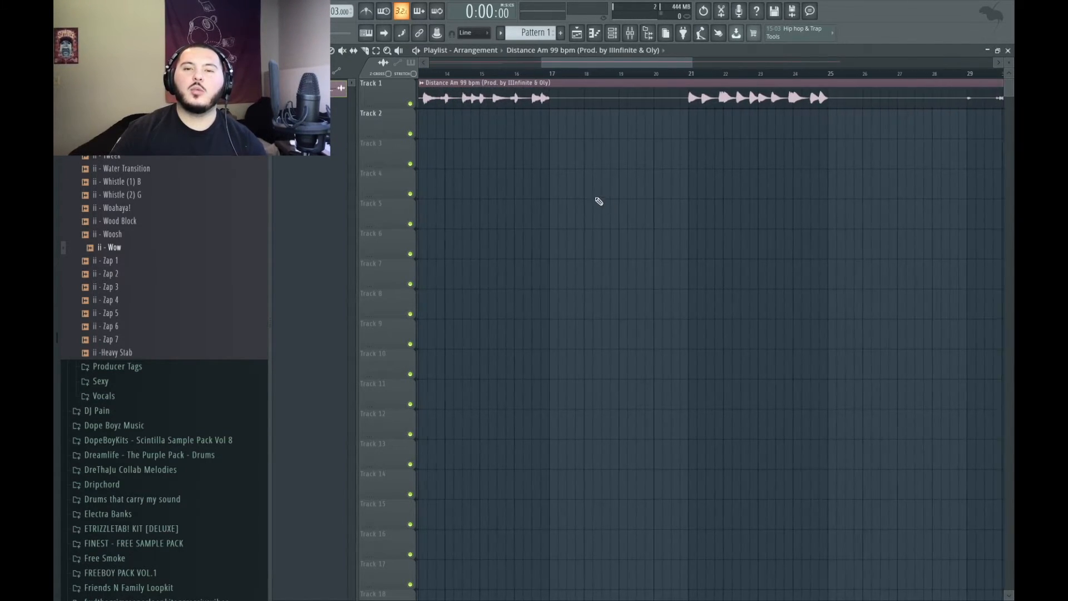
{"action": "left_click", "coordinate": [694, 78]}
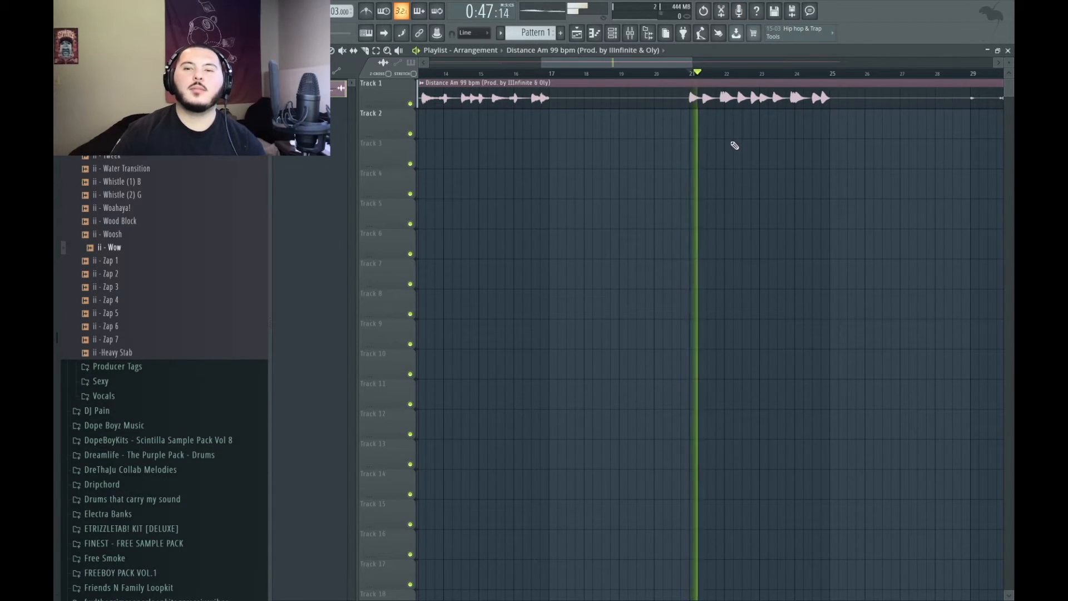
{"action": "key", "text": "c"}
{"action": "left_click_drag", "start_coordinate": [691, 97], "coordinate": [691, 119]}
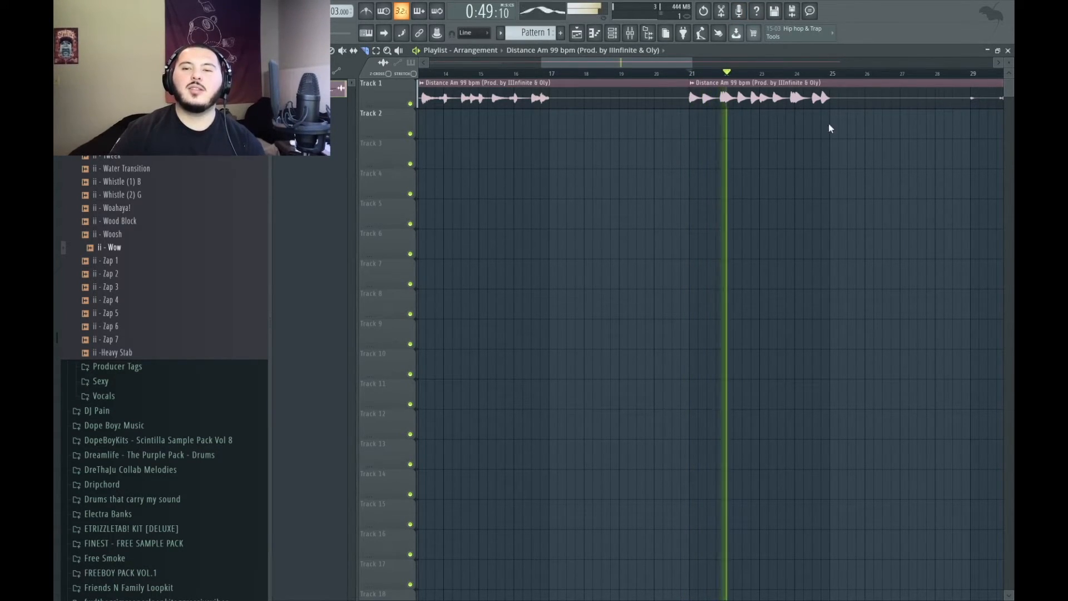
{"action": "left_click_drag", "start_coordinate": [833, 99], "coordinate": [833, 126]}
{"action": "key", "text": "space"}
{"action": "scroll", "coordinate": [869, 163], "scroll_direction": "down", "scroll_amount": 3}
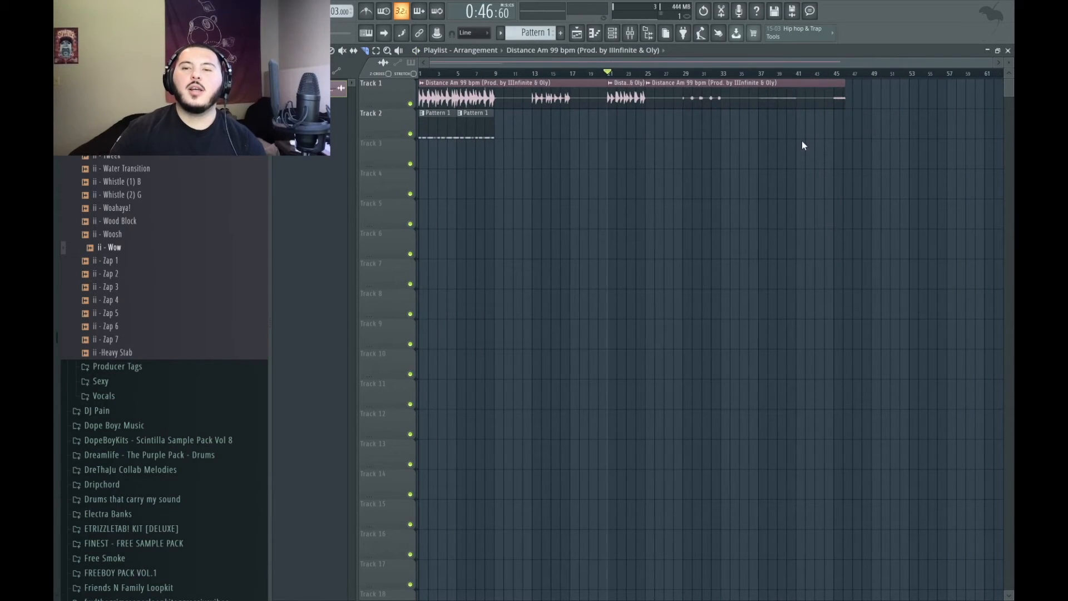
Step: Delete the Distance Am audio after bar 25 and the section between bars 9 and 21
{"action": "key", "text": "Delete"}
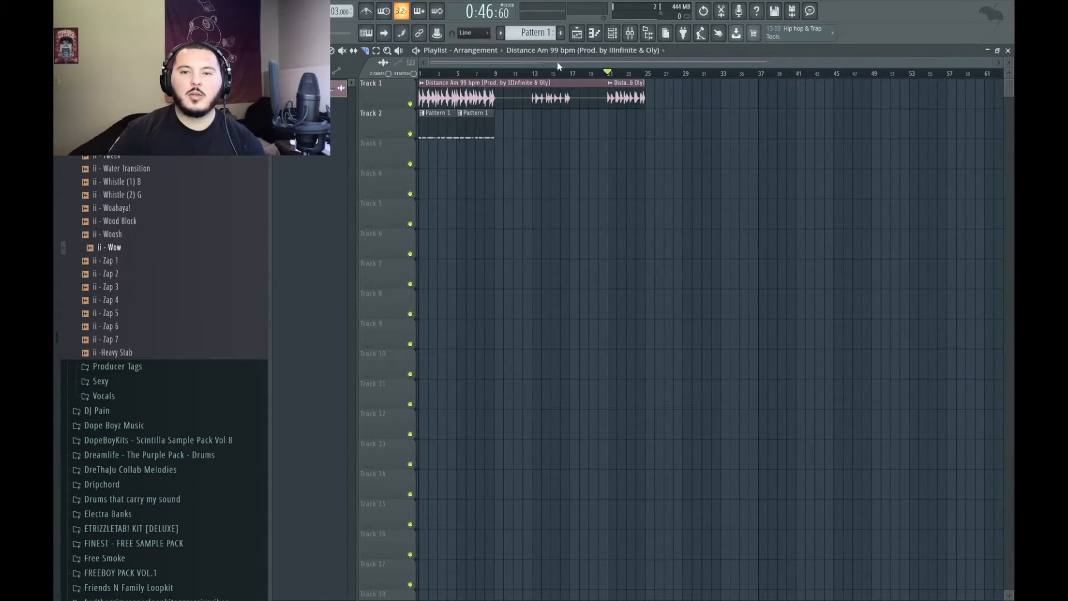
{"action": "scroll", "coordinate": [568, 146], "scroll_direction": "up", "scroll_amount": 3}
{"action": "left_click", "coordinate": [577, 105]}
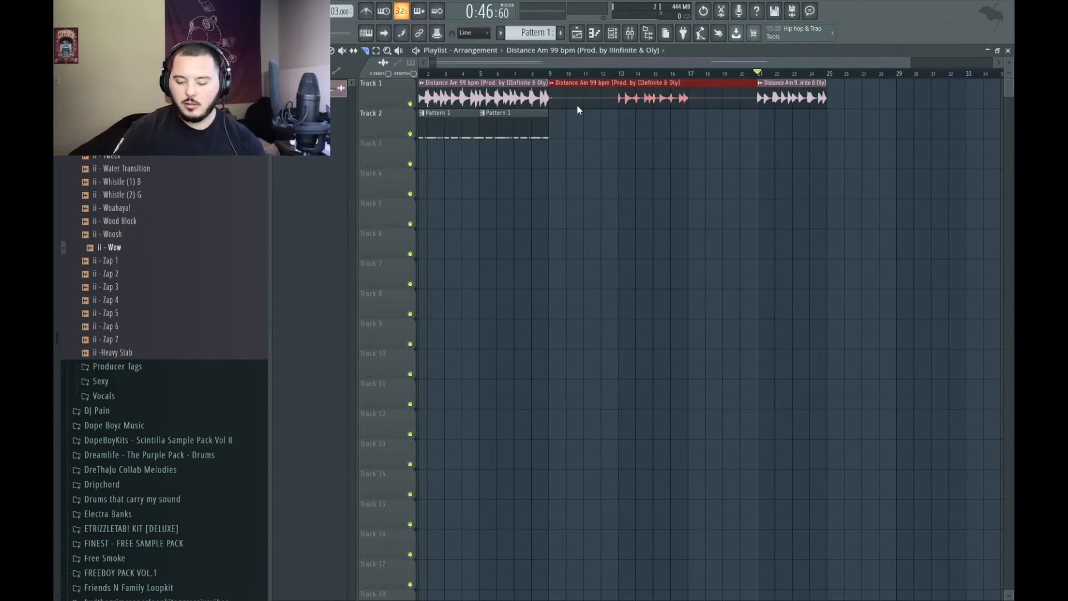
{"action": "key", "text": "Delete"}
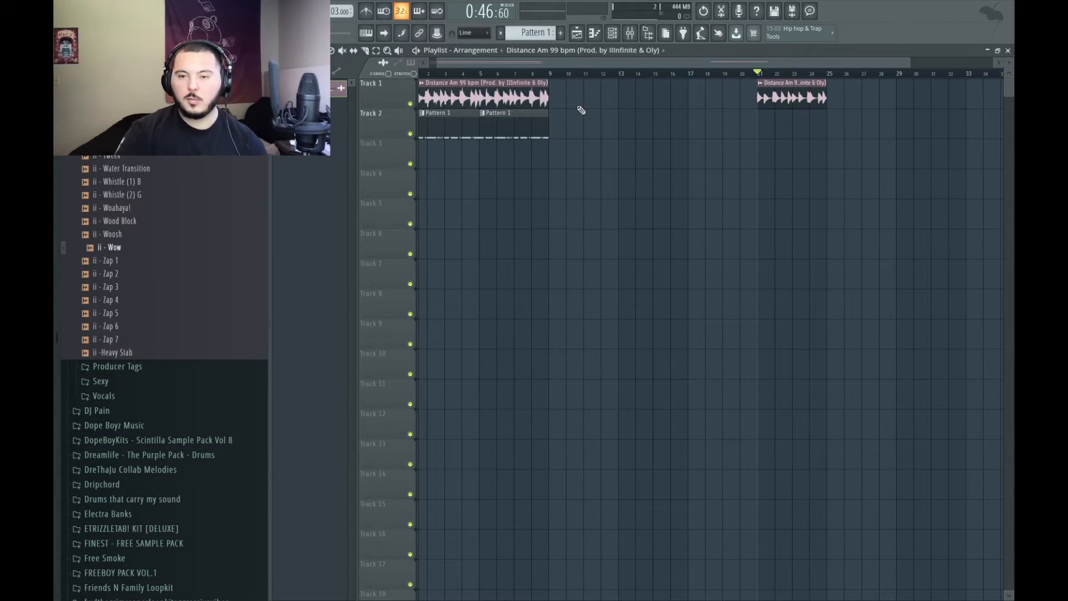
Step: Move the four-bar slice from bar 21 to the start of Track 3 and mute Tracks 1 and 2
{"action": "left_click_drag", "start_coordinate": [802, 96], "coordinate": [440, 156]}
{"action": "scroll", "coordinate": [403, 131], "scroll_direction": "up", "scroll_amount": 3}
{"action": "scroll", "coordinate": [402, 132], "scroll_direction": "up", "scroll_amount": 2}
{"action": "left_click", "coordinate": [410, 134]}
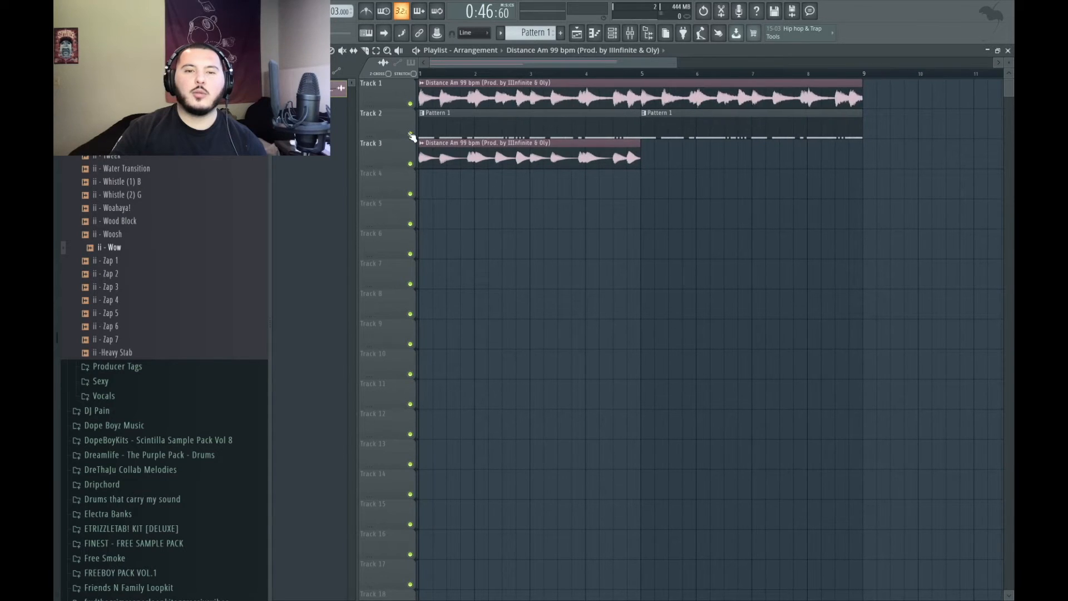
{"action": "left_click", "coordinate": [410, 103]}
{"action": "scroll", "coordinate": [475, 265], "scroll_direction": "up", "scroll_amount": 2}
{"action": "scroll", "coordinate": [473, 263], "scroll_direction": "up", "scroll_amount": 2}
{"action": "scroll", "coordinate": [705, 191], "scroll_direction": "down", "scroll_amount": 6}
Step: Set the playlist time selection from bar 1 to bar 5 around the Track 3 slice and play it back
{"action": "left_click_drag", "start_coordinate": [572, 164], "coordinate": [425, 169]}
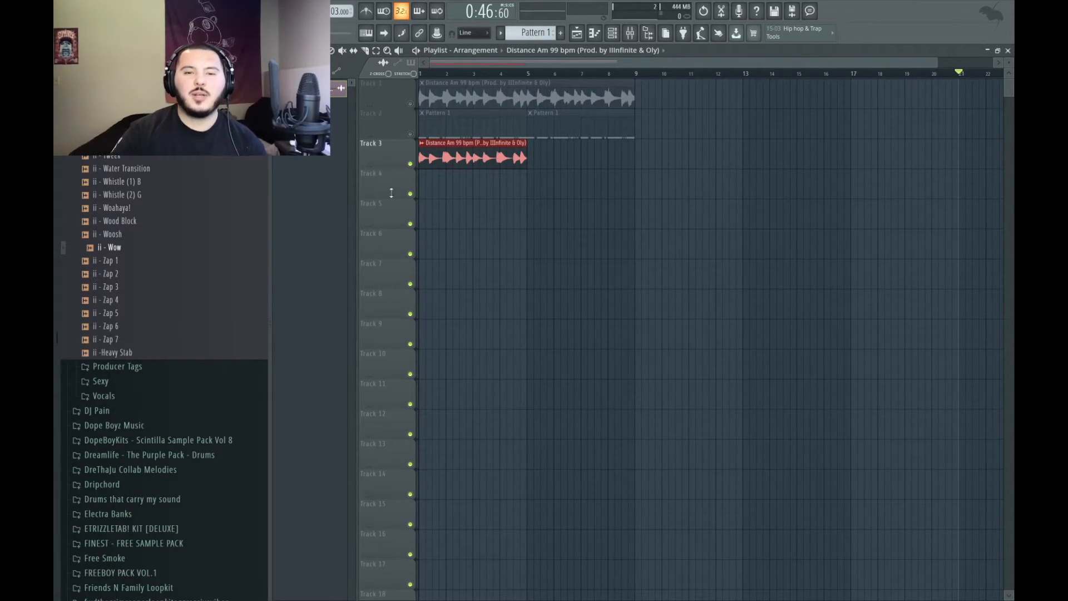
{"action": "left_click", "coordinate": [633, 34]}
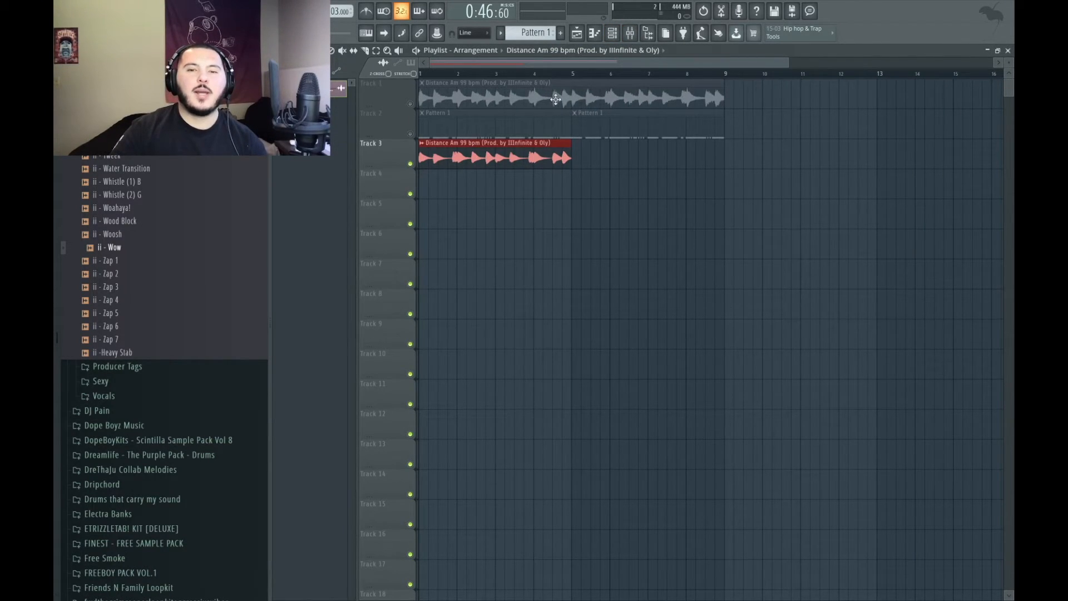
{"action": "left_click_drag", "start_coordinate": [573, 75], "coordinate": [420, 74]}
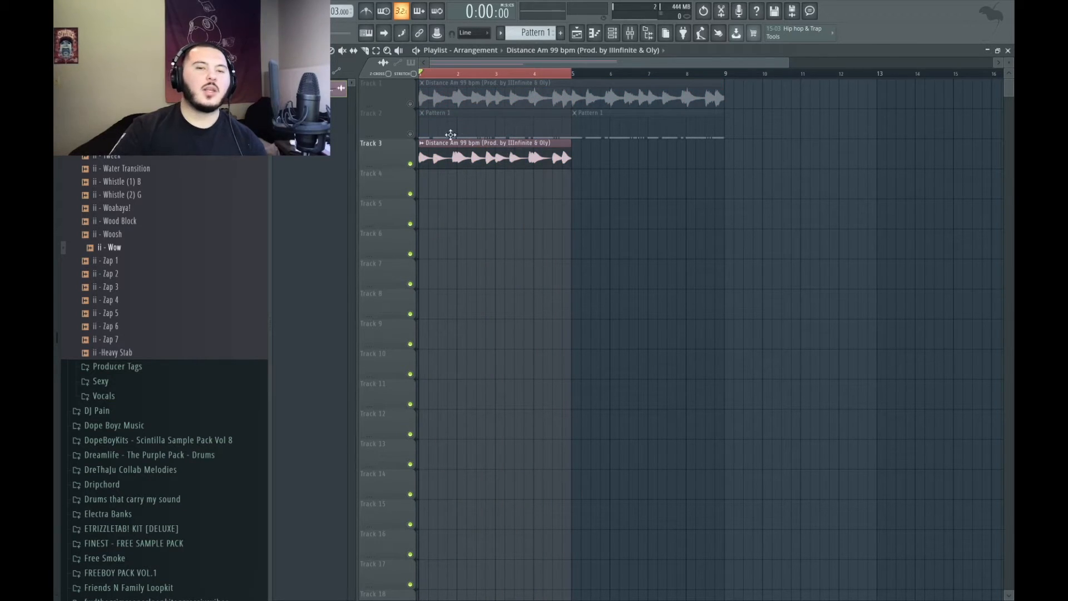
{"action": "key", "text": "space"}
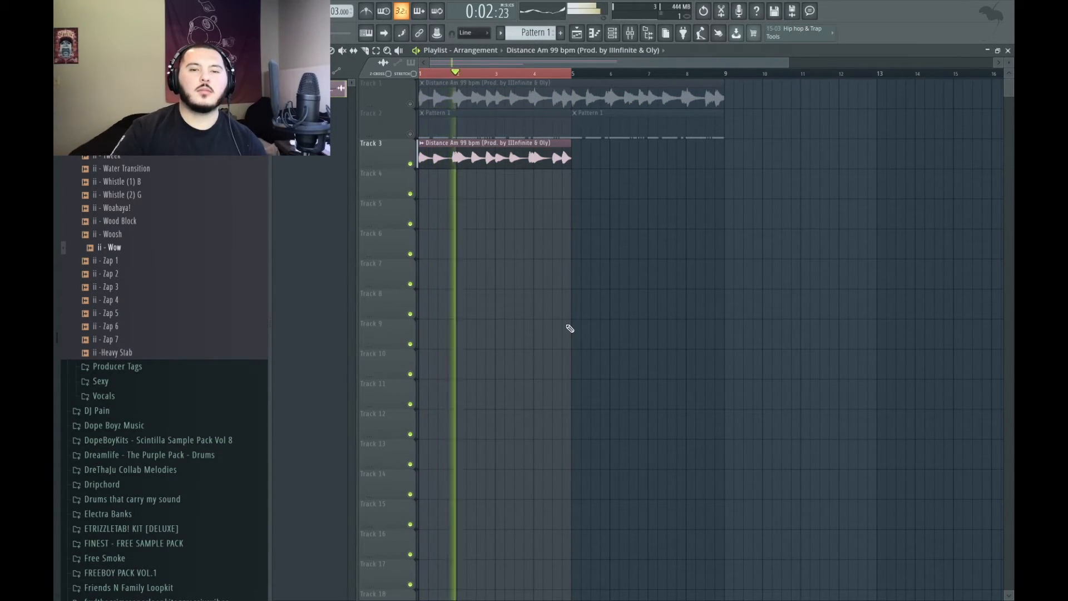
{"action": "key", "text": "space"}
Step: Render the Master mixer track for the four-bar selection to an audio clip, then delete the original slice from Track 3
{"action": "key", "text": "F9"}
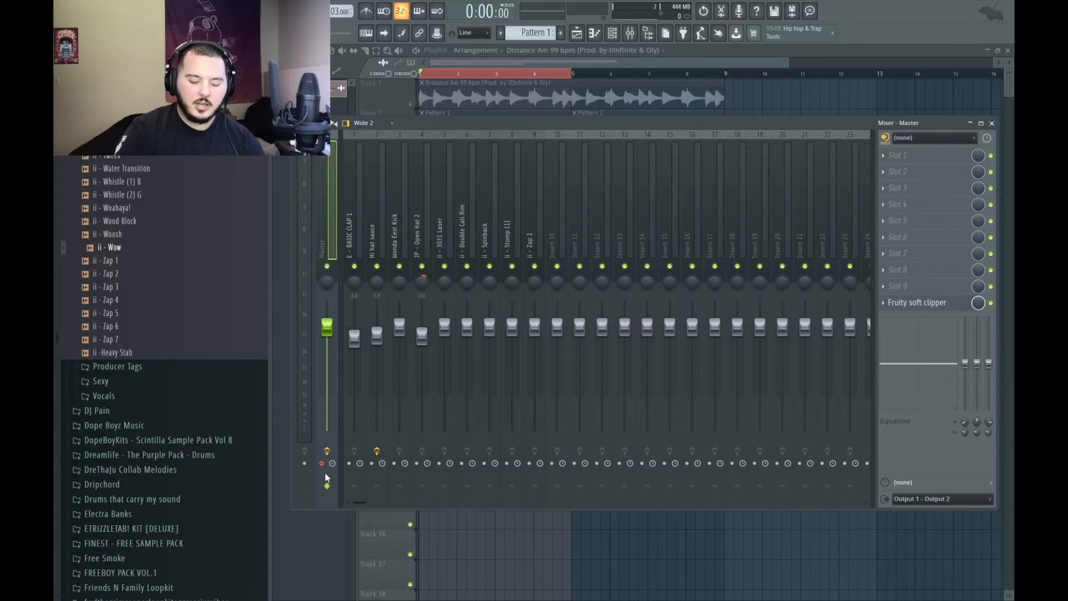
{"action": "key", "text": "alt+r"}
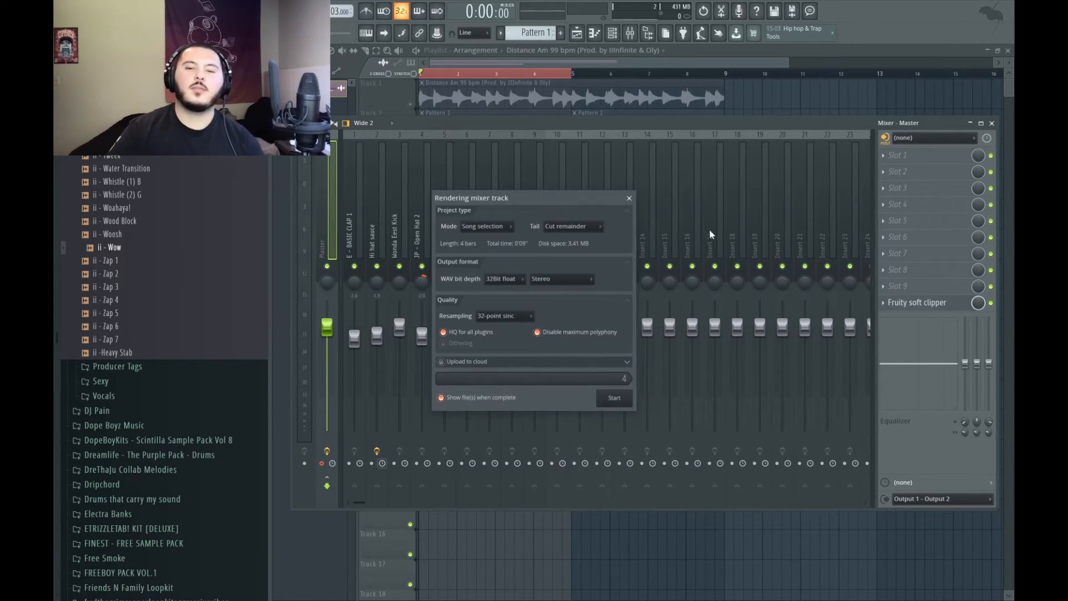
{"action": "left_click", "coordinate": [614, 399]}
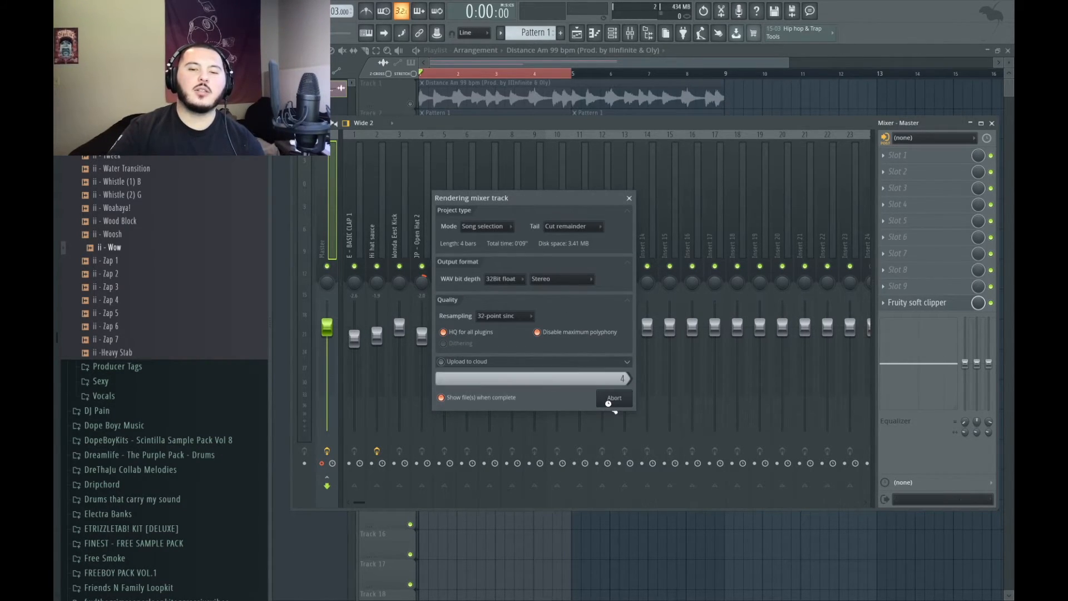
{"action": "key", "text": "F9"}
{"action": "right_click", "coordinate": [469, 158]}
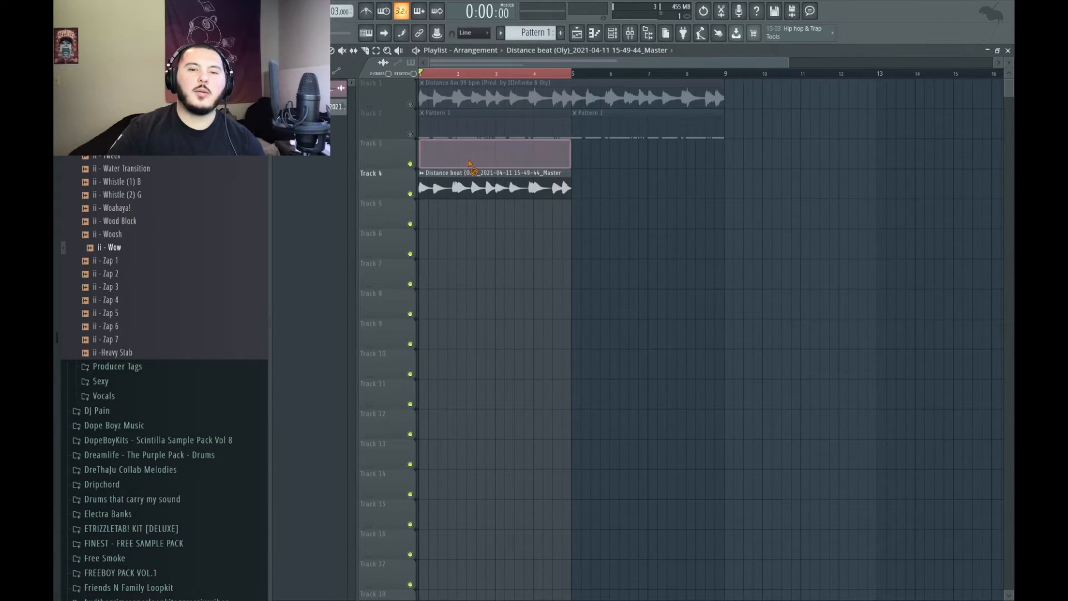
Step: Open the rendered Master clip's sample in the Edison audio editor
{"action": "double_click", "coordinate": [474, 185]}
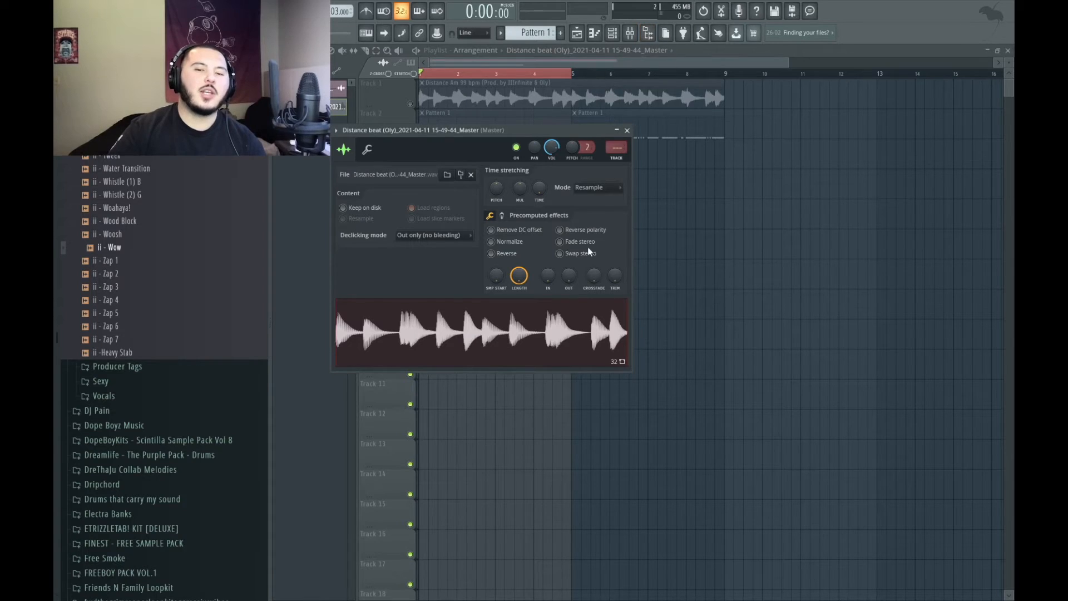
{"action": "right_click", "coordinate": [506, 309]}
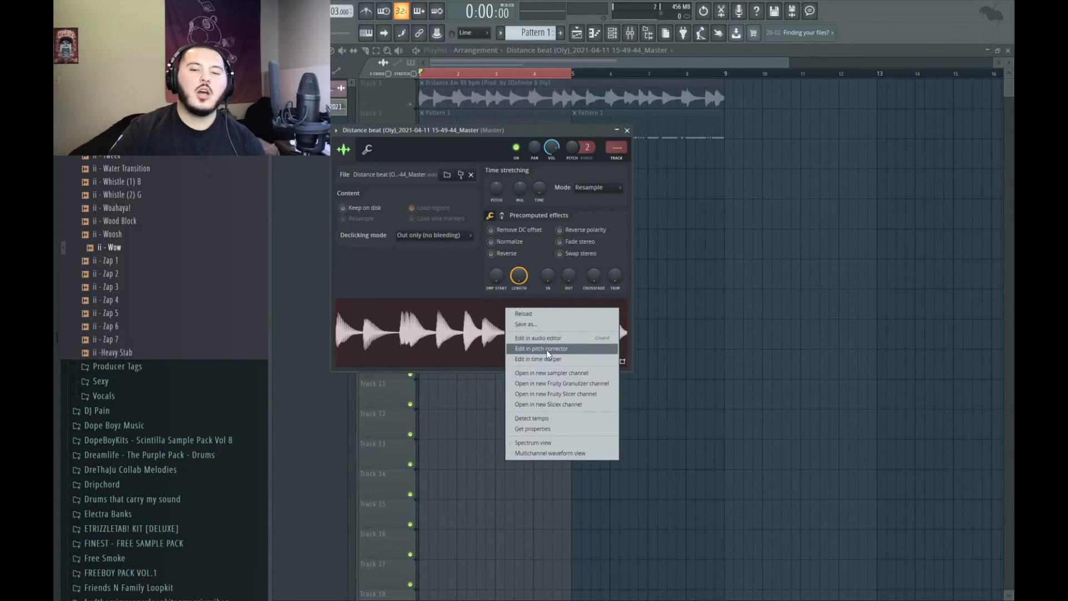
{"action": "left_click", "coordinate": [549, 336]}
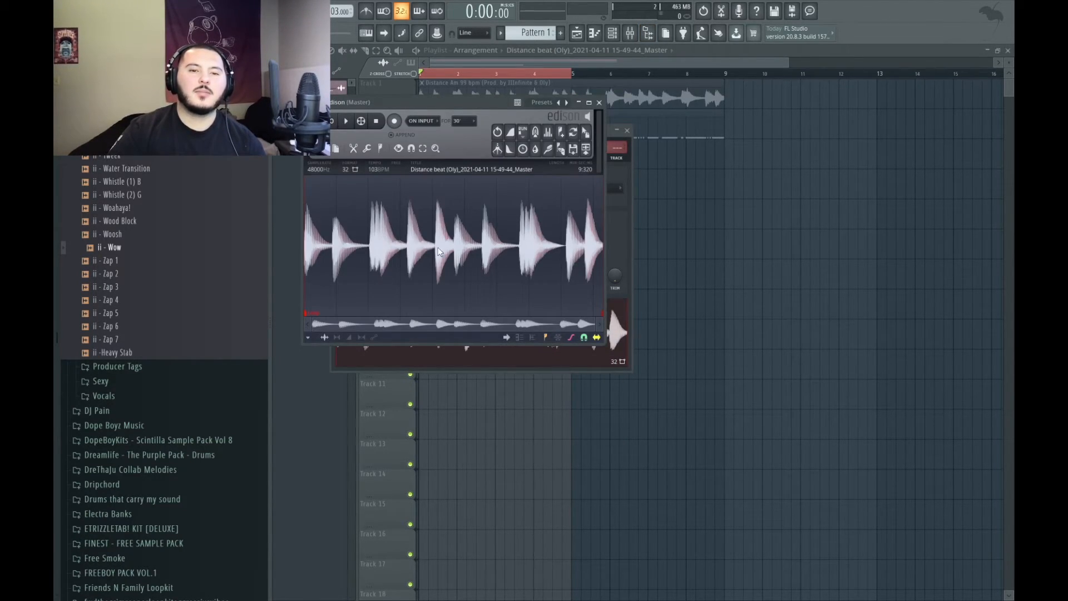
Step: Convert the rendered audio to score and dump it to the piano roll, then delete the rendered clip from Track 4
{"action": "right_click", "coordinate": [382, 217]}
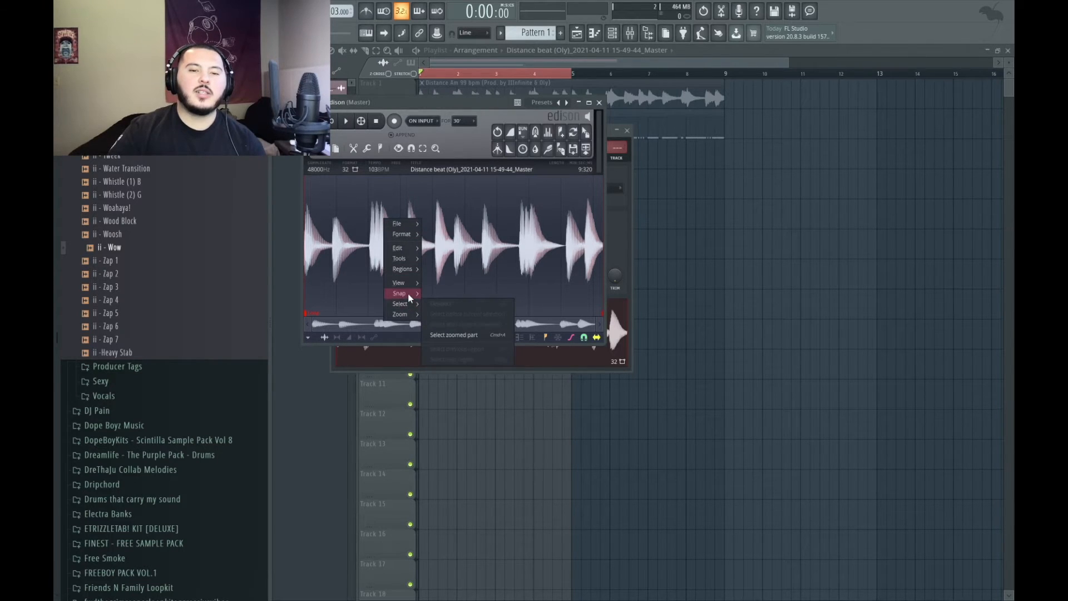
{"action": "mouse_move", "coordinate": [409, 258]}
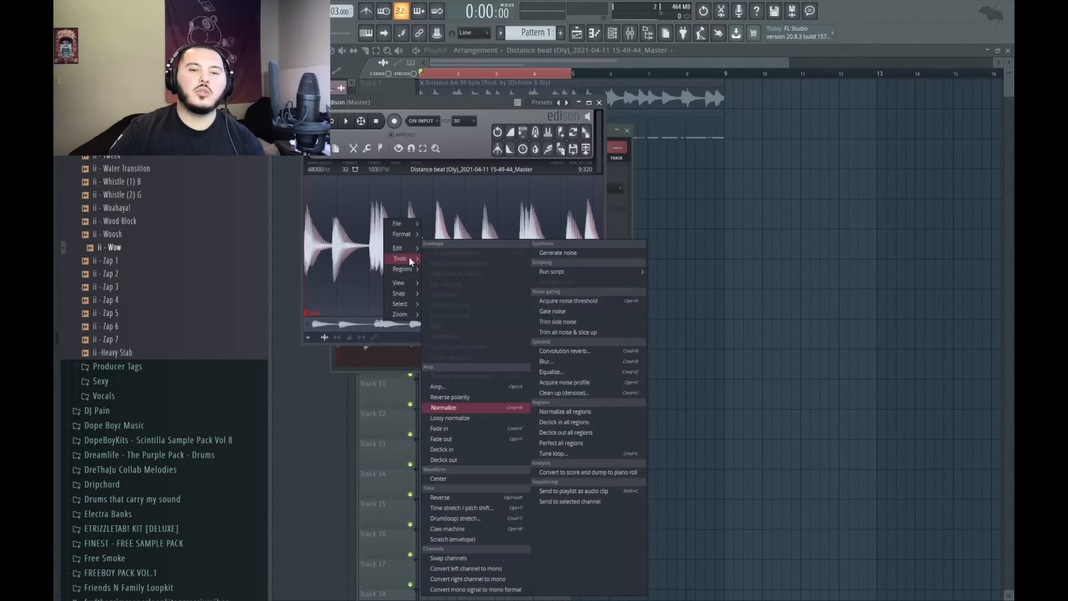
{"action": "left_click", "coordinate": [577, 475]}
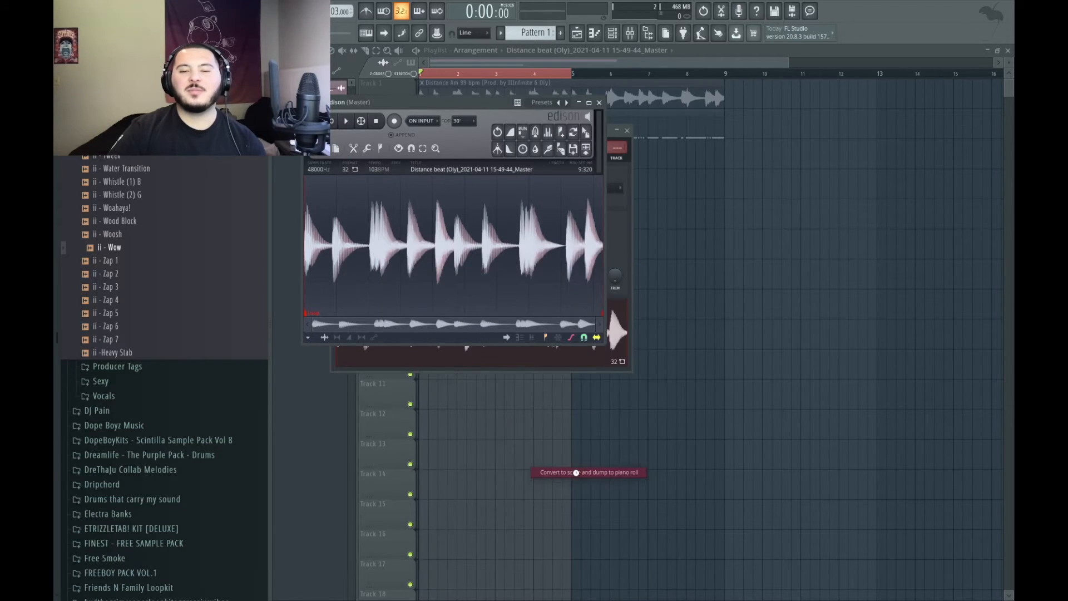
{"action": "right_click", "coordinate": [676, 227]}
{"action": "right_click", "coordinate": [469, 169]}
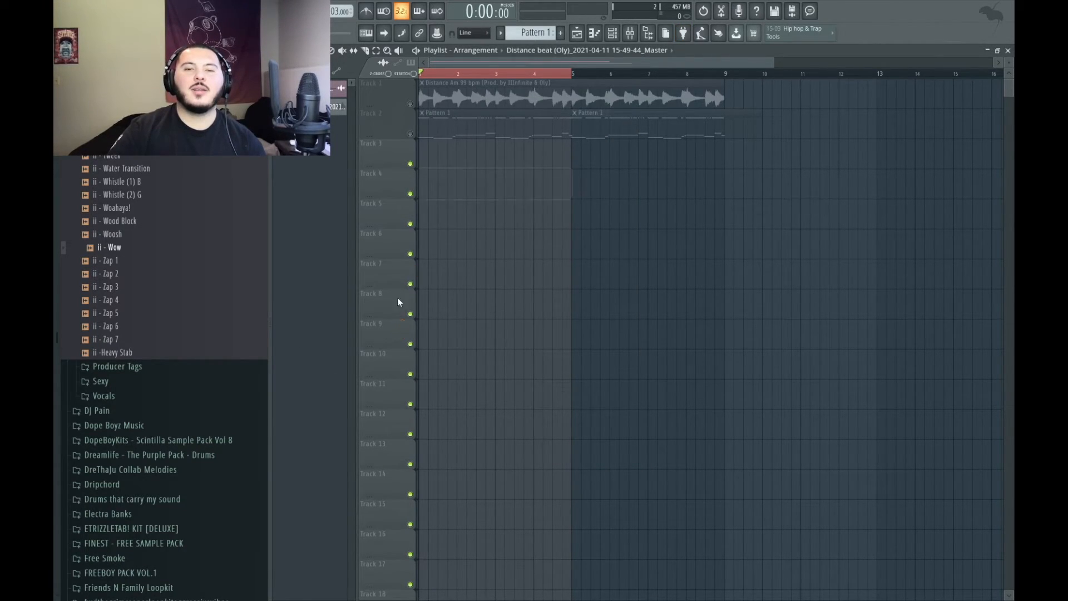
Step: Open the rendered Master channel's converted notes in the piano roll and review them
{"action": "left_click", "coordinate": [615, 35]}
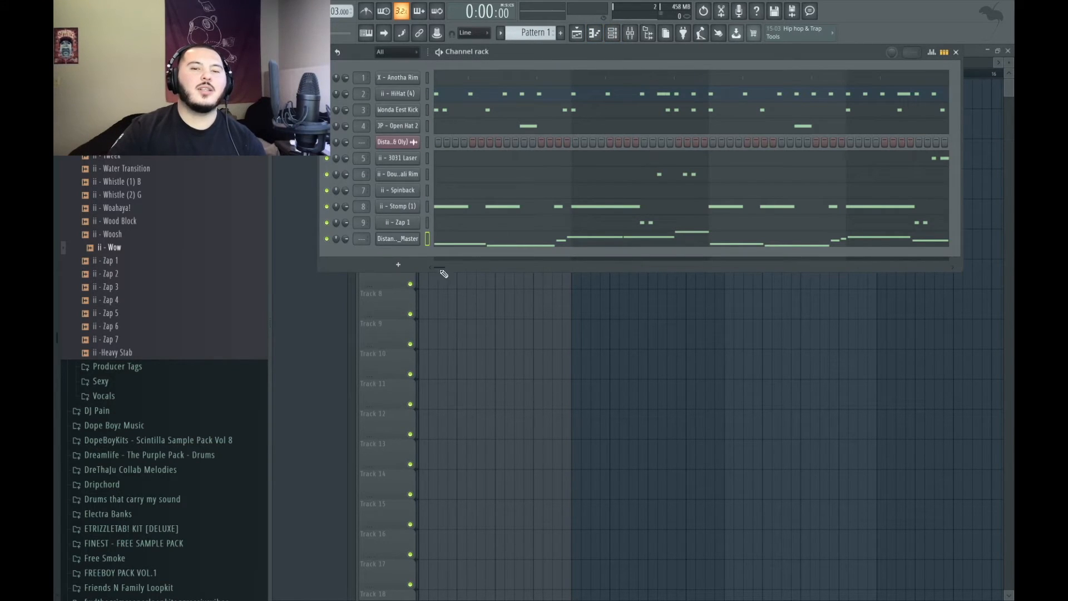
{"action": "left_click", "coordinate": [549, 237]}
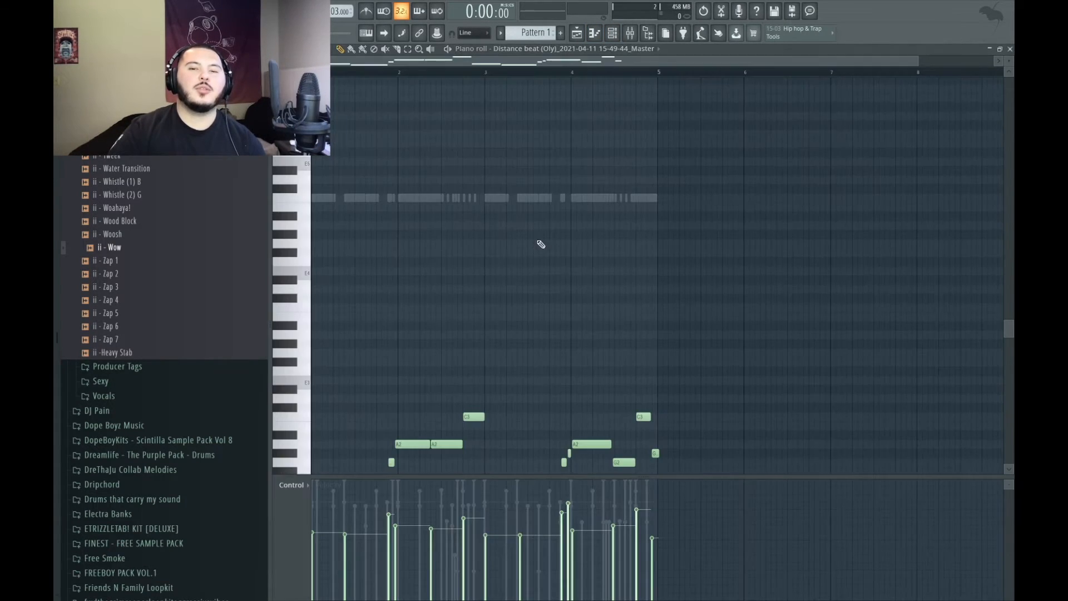
{"action": "scroll", "coordinate": [515, 321], "scroll_direction": "down", "scroll_amount": 1}
{"action": "scroll", "coordinate": [534, 341], "scroll_direction": "down", "scroll_amount": 4}
{"action": "scroll", "coordinate": [619, 358], "scroll_direction": "up", "scroll_amount": 7}
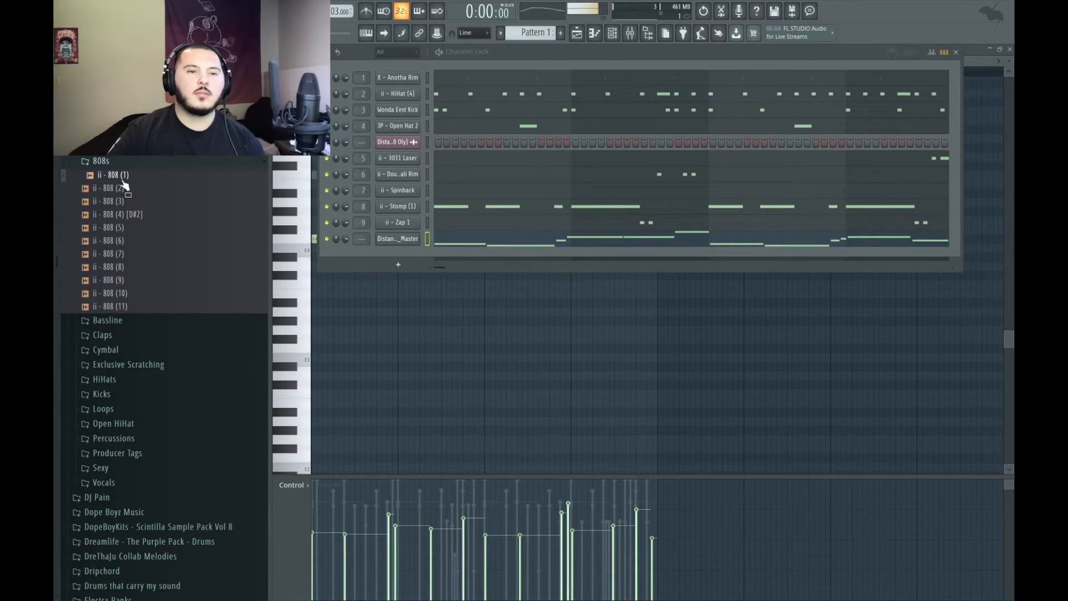
Step: Audition samples in the 808s folder and load ii - 808 (2) as a new channel
{"action": "left_click", "coordinate": [123, 190]}
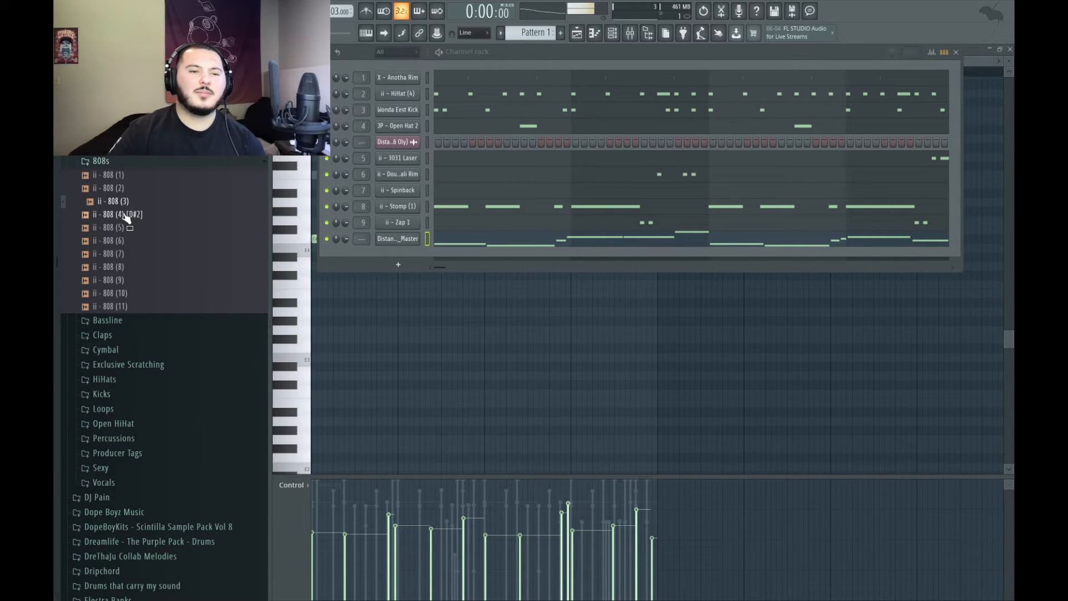
{"action": "right_click", "coordinate": [119, 189]}
{"action": "left_click", "coordinate": [146, 202]}
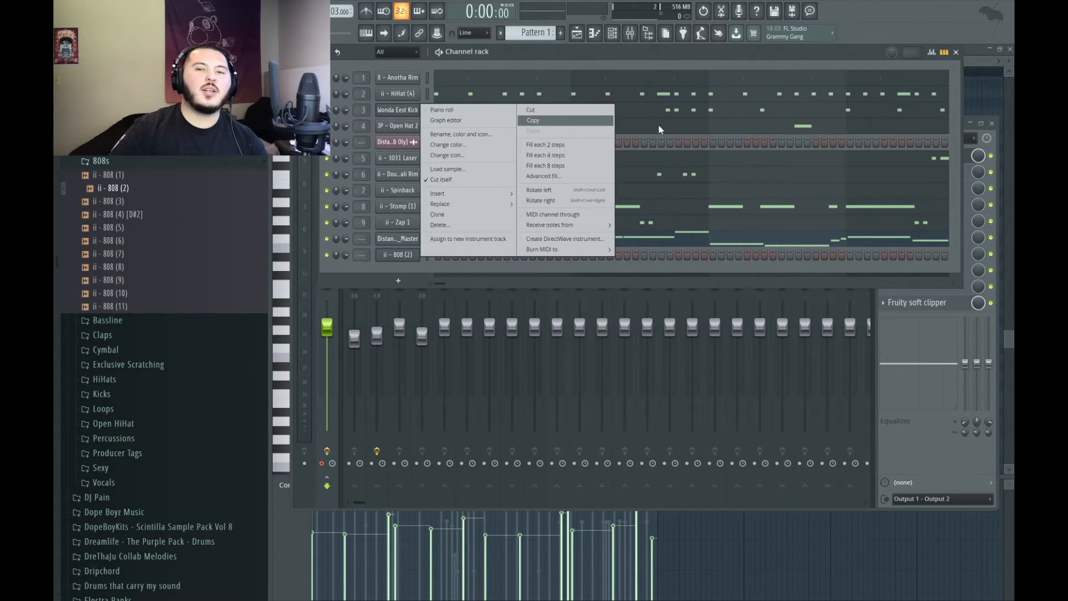
Step: Copy the Wonda East Kick notes into the 808 (2) channel and open its piano roll
{"action": "left_click", "coordinate": [585, 122]}
{"action": "right_click", "coordinate": [410, 254]}
{"action": "left_click", "coordinate": [546, 276]}
{"action": "double_click", "coordinate": [470, 259]}
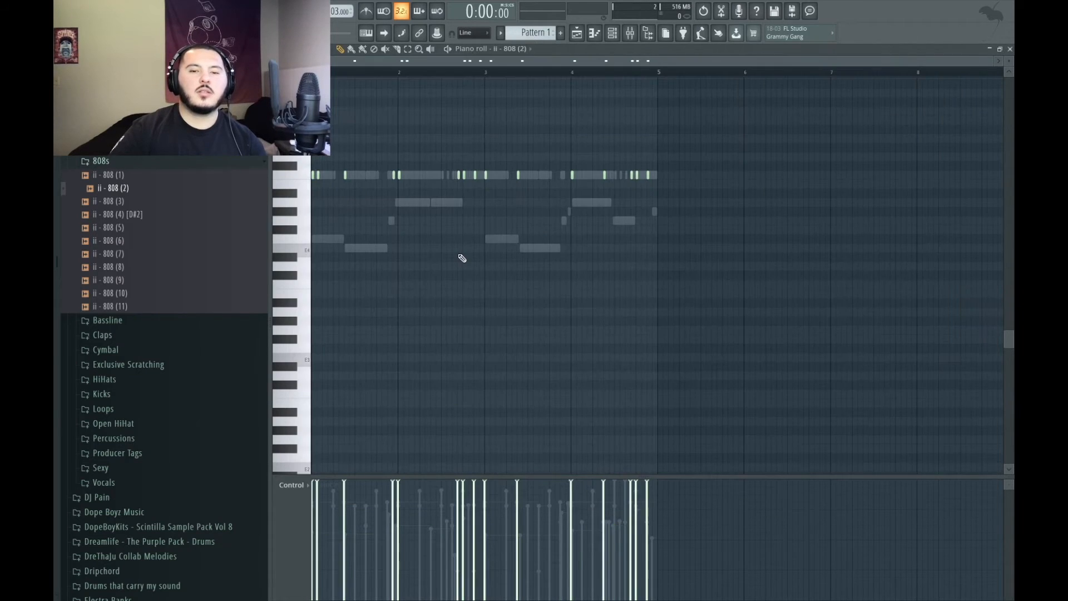
Step: Lower all 808 notes seven semitones, and the later bar 1 note one more semitone, to match the Master ghost notes
{"action": "key", "text": "Down"}
{"action": "key", "text": "Down"}
{"action": "key", "text": "Down"}
{"action": "key", "text": "Down"}
{"action": "key", "text": "Down"}
{"action": "key", "text": "Down"}
{"action": "key", "text": "Down"}
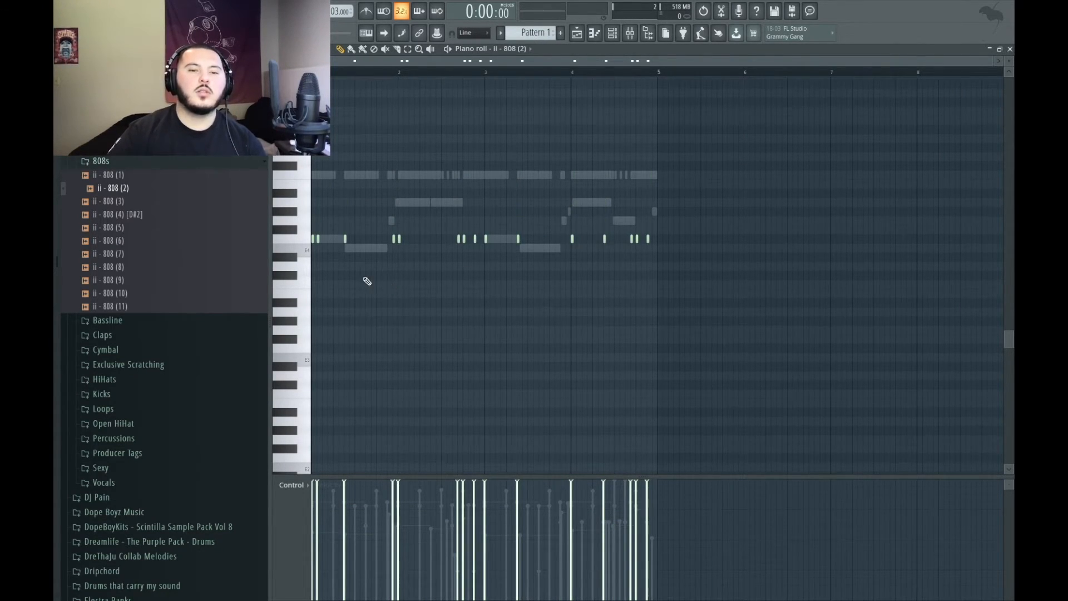
{"action": "scroll", "coordinate": [367, 281], "scroll_direction": "up", "scroll_amount": 4}
{"action": "left_click_drag", "start_coordinate": [345, 208], "coordinate": [383, 272]}
{"action": "key", "text": "Down"}
Step: Raise the two 808 notes around the start of bar 2 four semitones, then lower the first of them two semitones
{"action": "left_click_drag", "start_coordinate": [500, 261], "coordinate": [476, 218]}
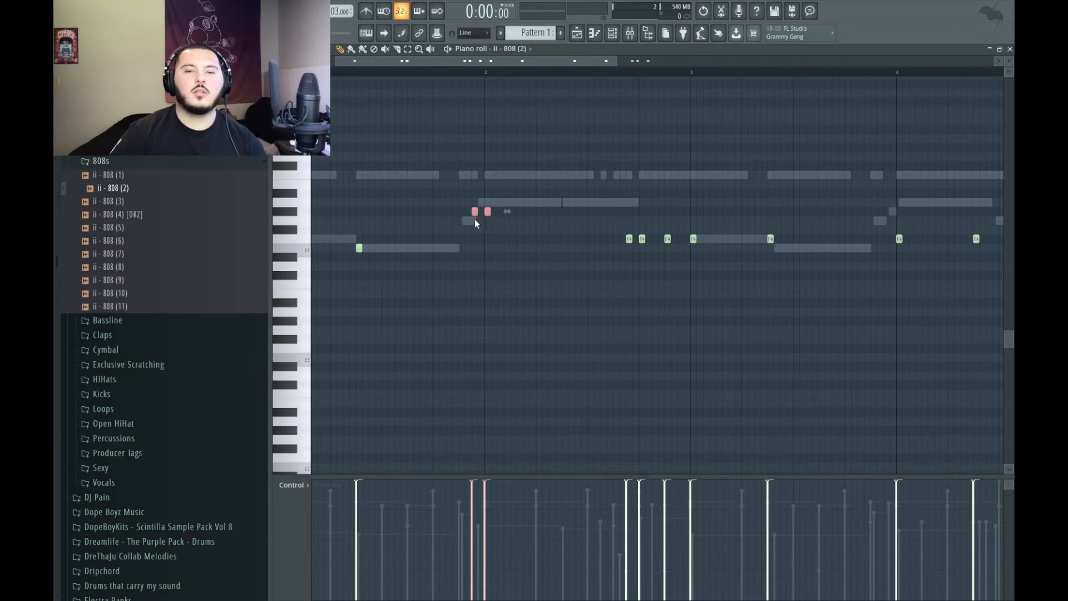
{"action": "left_click_drag", "start_coordinate": [473, 218], "coordinate": [466, 182]}
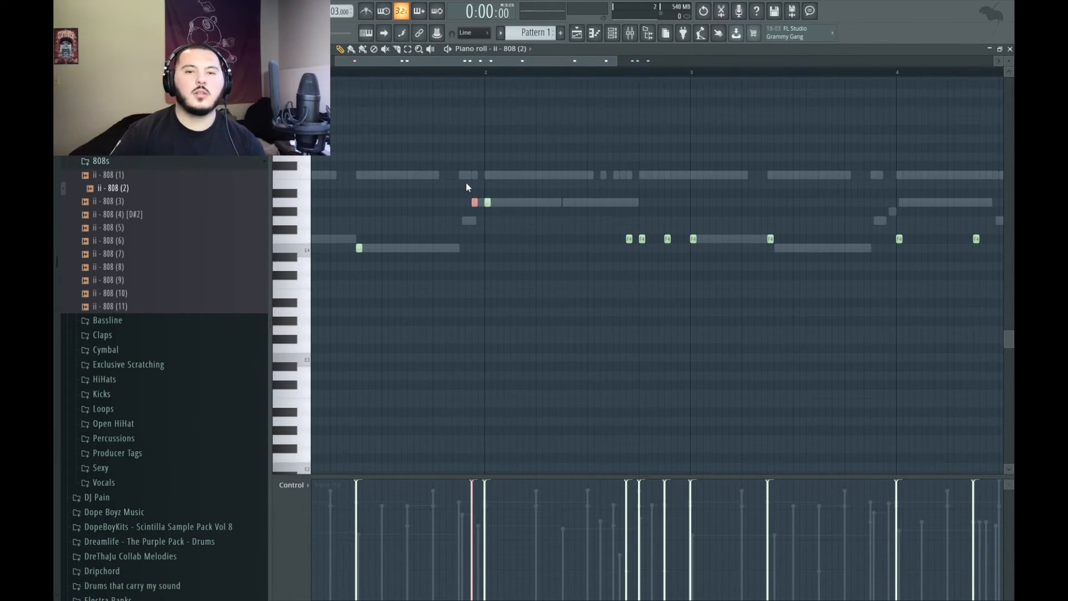
{"action": "key", "text": "Down"}
{"action": "key", "text": "Down"}
{"action": "left_click", "coordinate": [602, 306]}
Step: Raise the three 808 notes late in bar 2 by four semitones to match the ghost notes
{"action": "left_click_drag", "start_coordinate": [623, 218], "coordinate": [676, 249]}
{"action": "key", "text": "Up"}
{"action": "key", "text": "Up"}
{"action": "key", "text": "Up"}
{"action": "key", "text": "Up"}
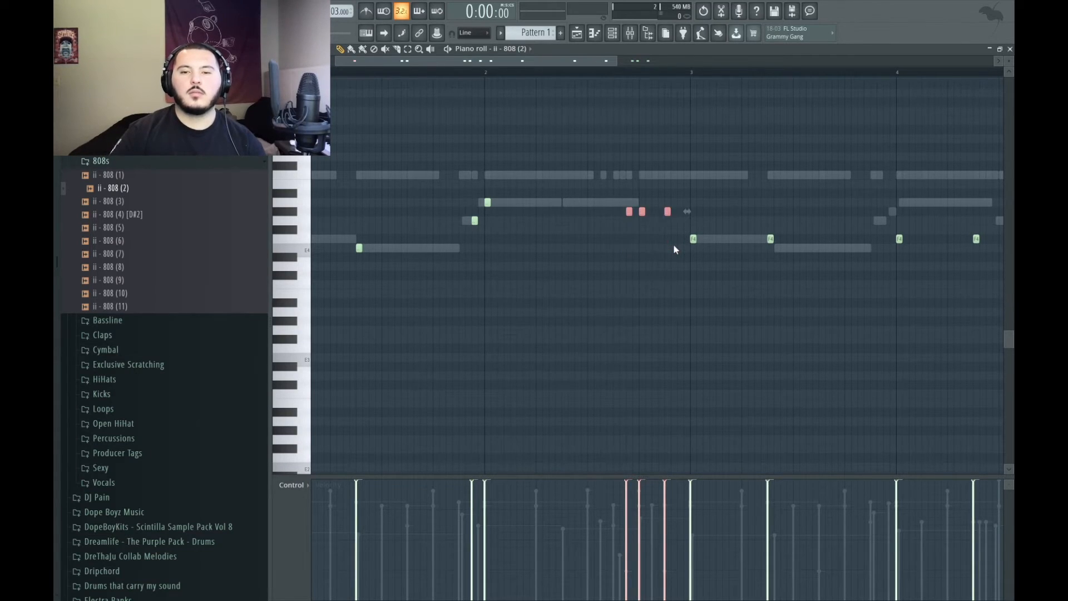
{"action": "left_click", "coordinate": [675, 248]}
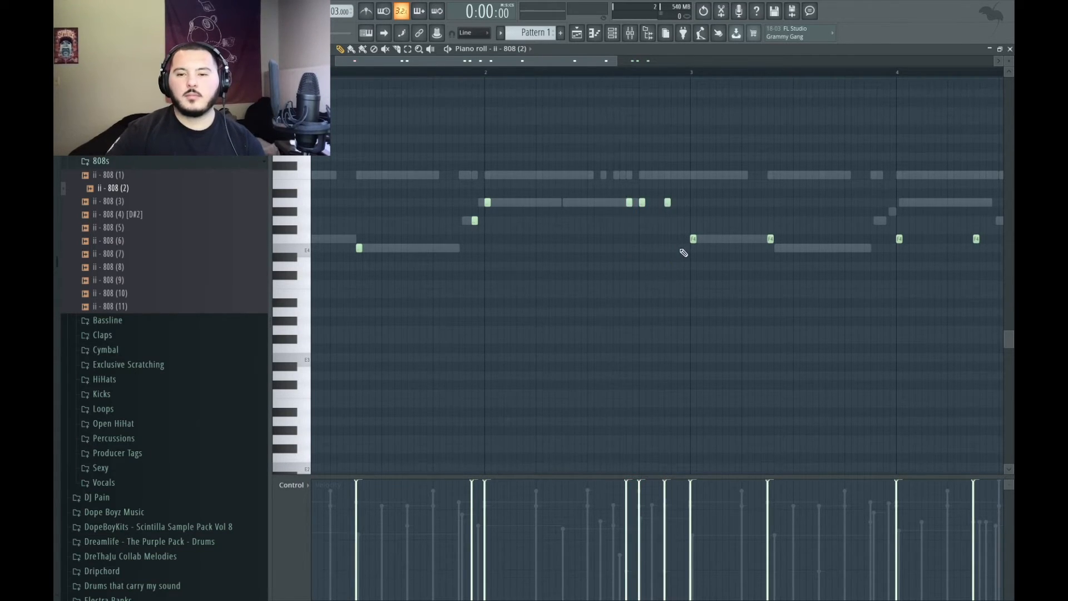
Step: Lower the second bar 3 note one semitone and raise the first two bar 4 notes four semitones
{"action": "left_click", "coordinate": [771, 240]}
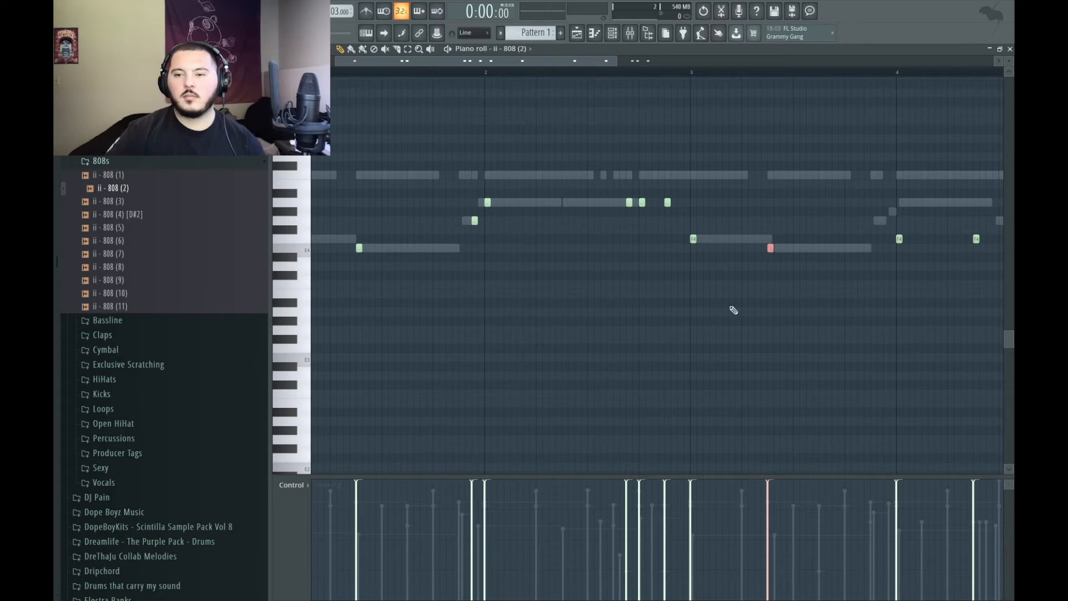
{"action": "left_click_drag", "start_coordinate": [877, 227], "coordinate": [993, 275]}
{"action": "key", "text": "shift+Up"}
{"action": "key", "text": "shift+Up"}
{"action": "key", "text": "shift+Up"}
{"action": "key", "text": "shift+Up"}
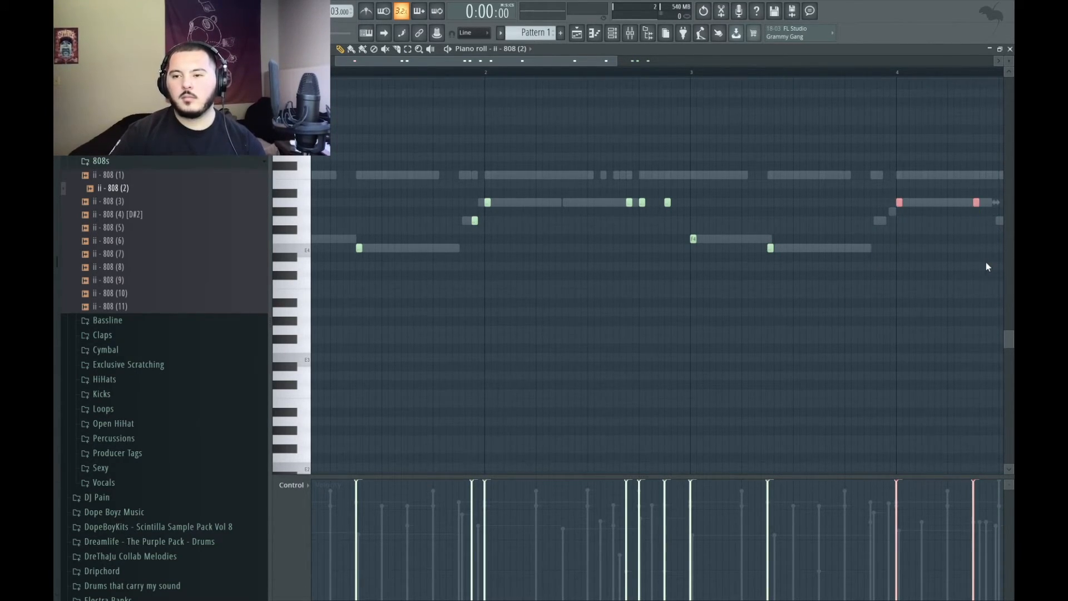
Step: Play back the pattern with the pitched 808 notes, then mute the Distance Master channel
{"action": "scroll", "coordinate": [981, 263], "scroll_direction": "down", "scroll_amount": 3}
{"action": "scroll", "coordinate": [830, 275], "scroll_direction": "down", "scroll_amount": 3}
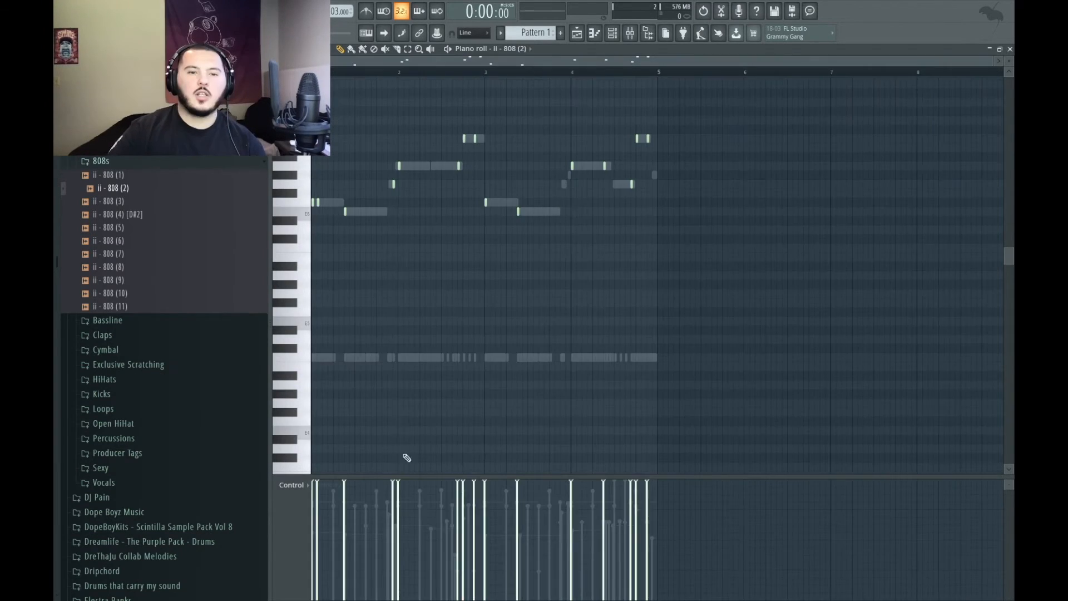
{"action": "key", "text": "space"}
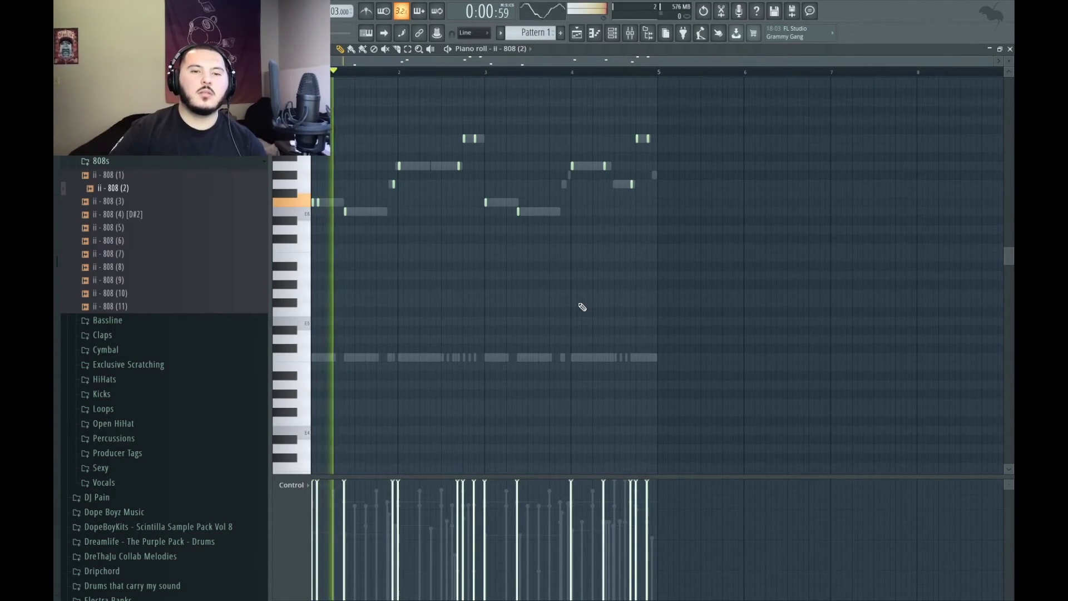
{"action": "key", "text": "space"}
{"action": "left_click", "coordinate": [617, 34]}
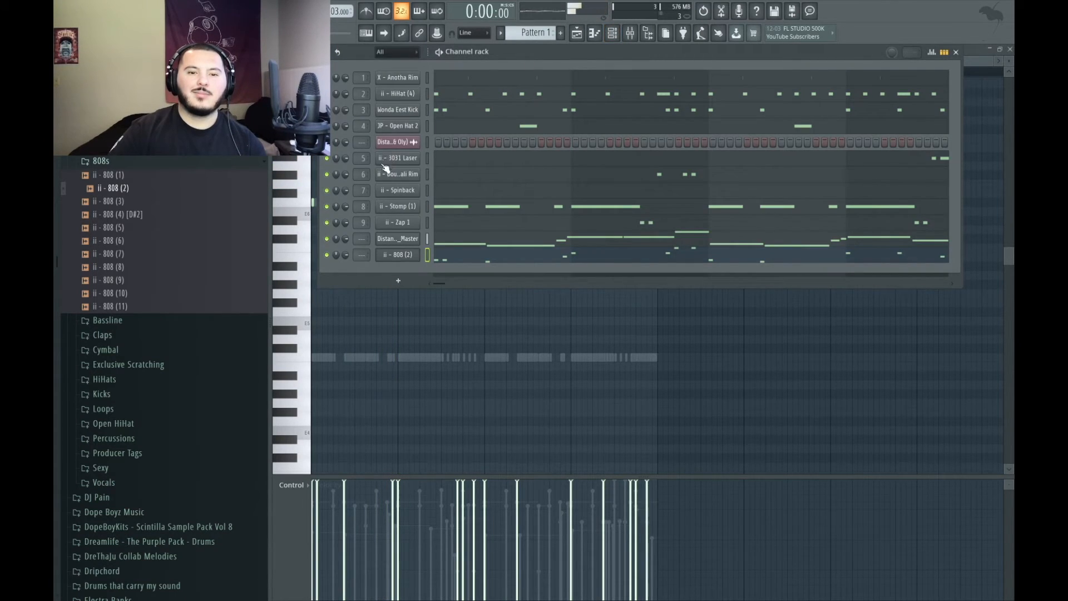
{"action": "left_click", "coordinate": [388, 53]}
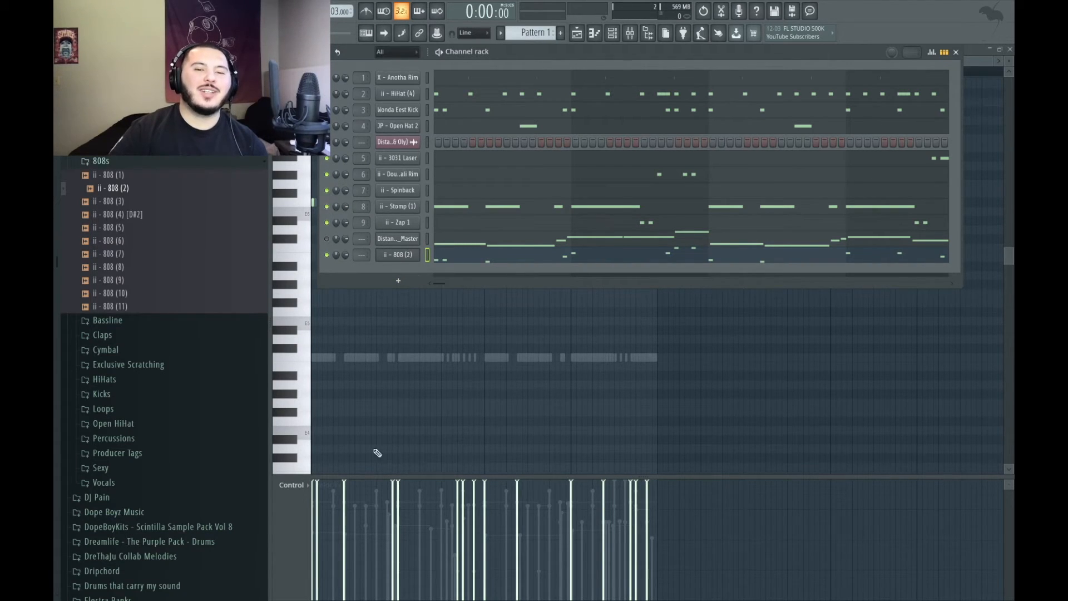
Step: Audition the 808 (2) line with the rest of the pattern and lower all its notes one octave
{"action": "right_click", "coordinate": [405, 267]}
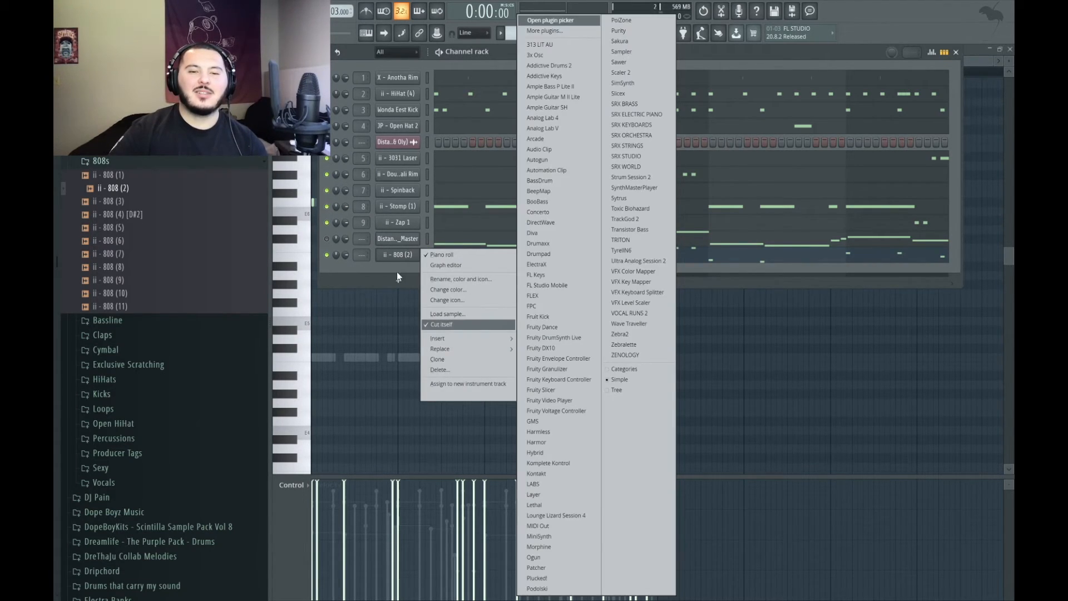
{"action": "left_click", "coordinate": [386, 266]}
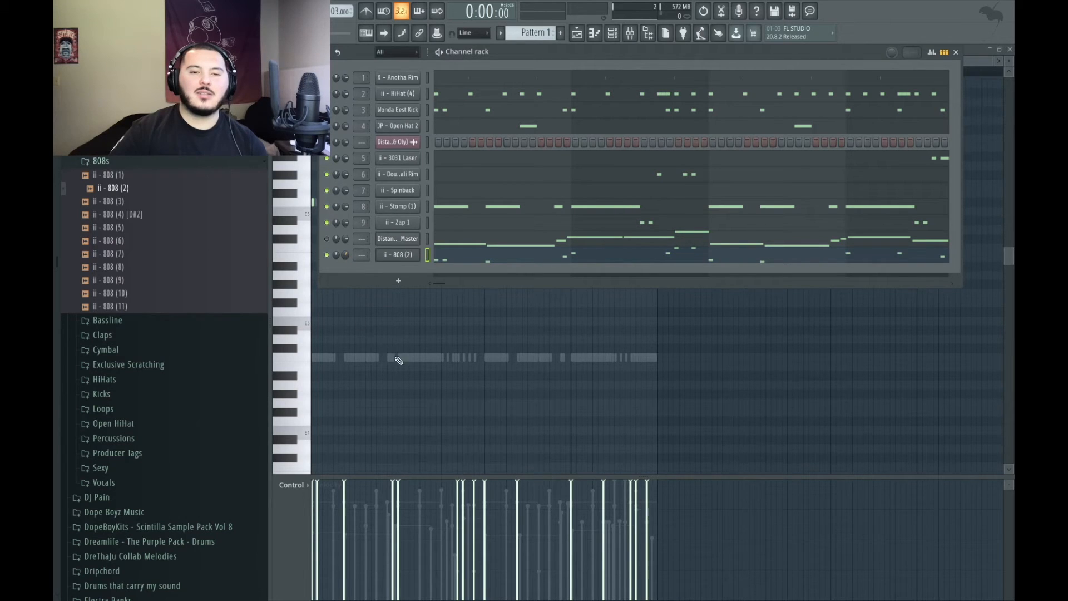
{"action": "key", "text": "space"}
{"action": "key", "text": "F6"}
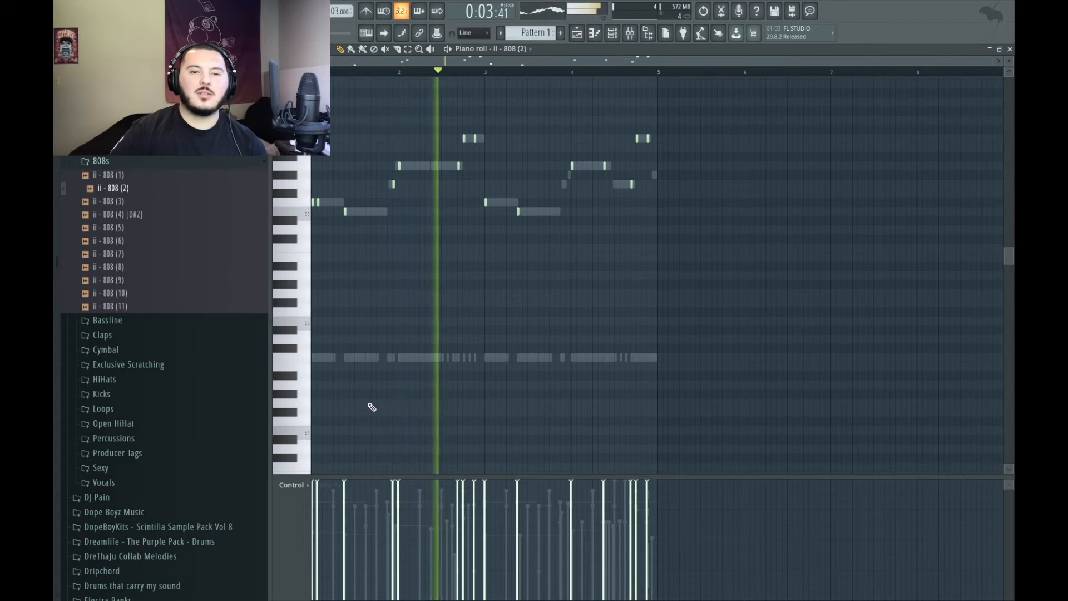
{"action": "scroll", "coordinate": [373, 408], "scroll_direction": "up", "scroll_amount": 2, "text": "ctrl"}
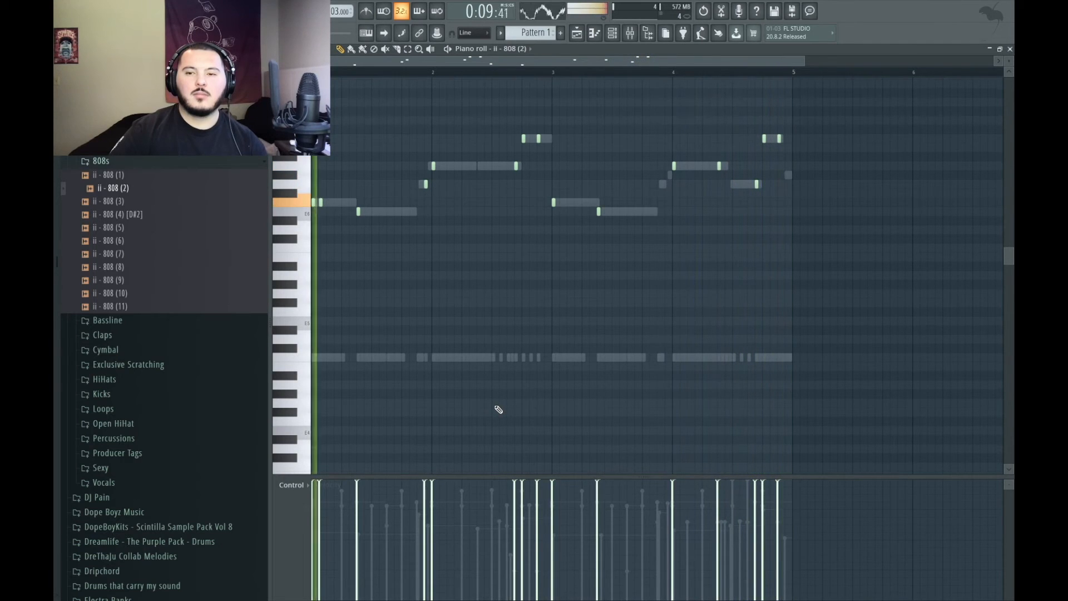
{"action": "key", "text": "space"}
{"action": "key", "text": "ctrl+Down"}
{"action": "key", "text": "space"}
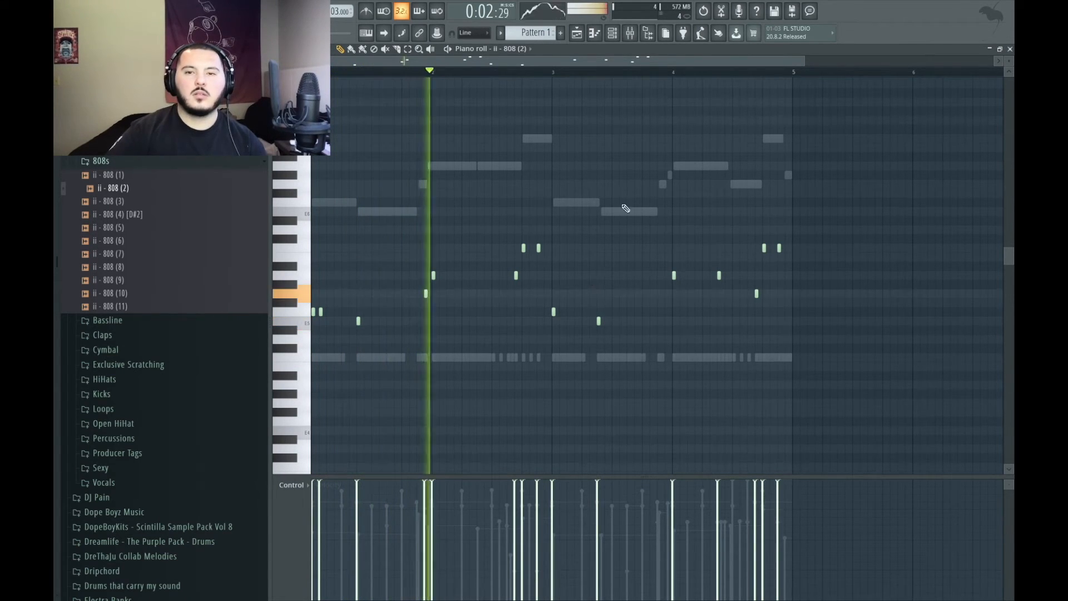
Step: Route the 808 (2) channel to mixer track 10 and select that track
{"action": "left_click", "coordinate": [615, 36]}
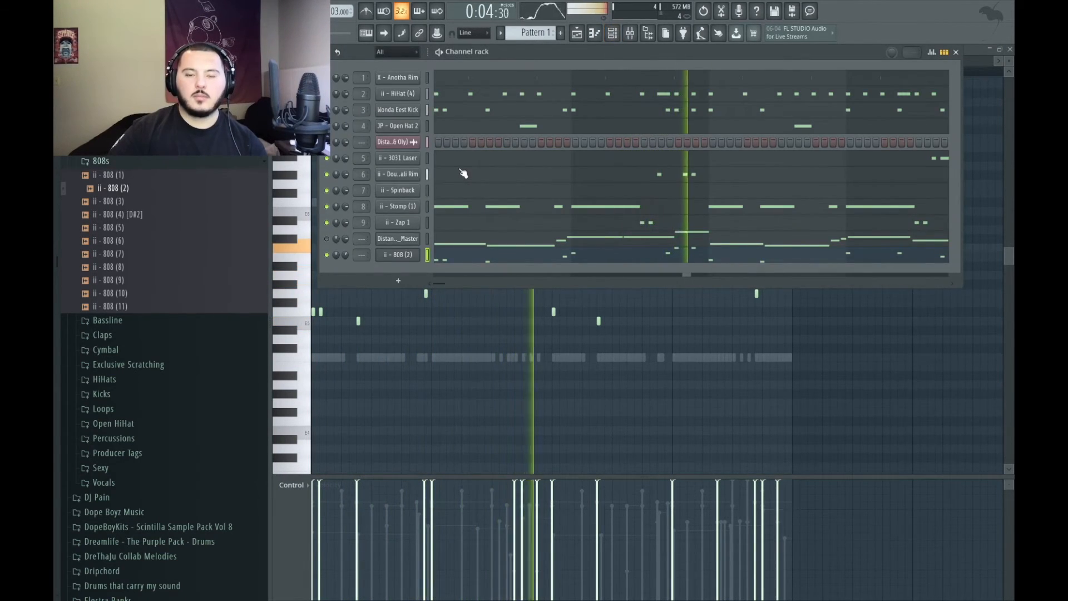
{"action": "left_click", "coordinate": [630, 33]}
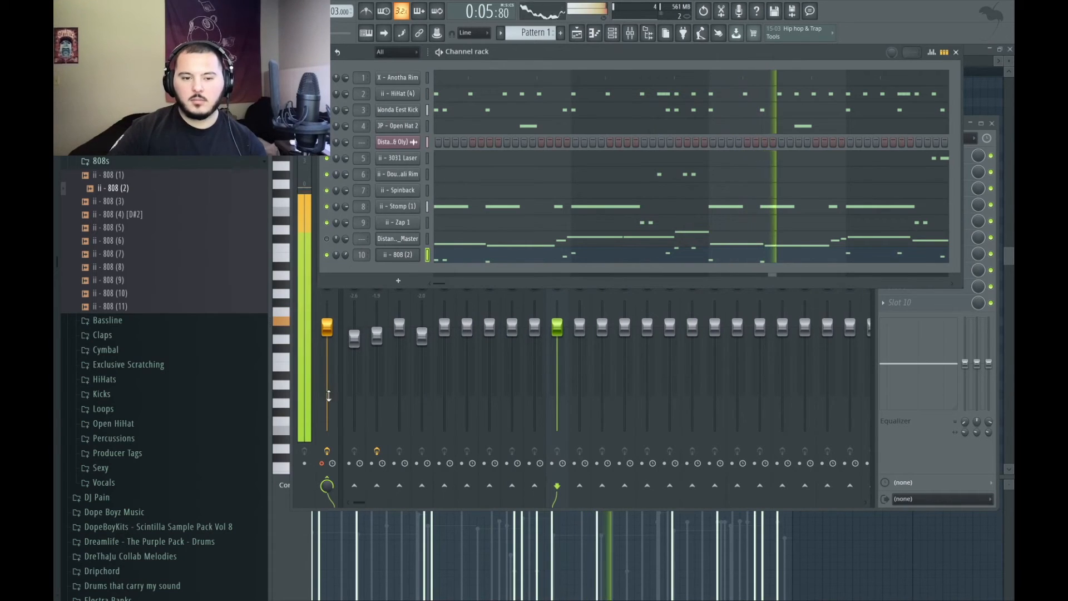
{"action": "left_click", "coordinate": [327, 467]}
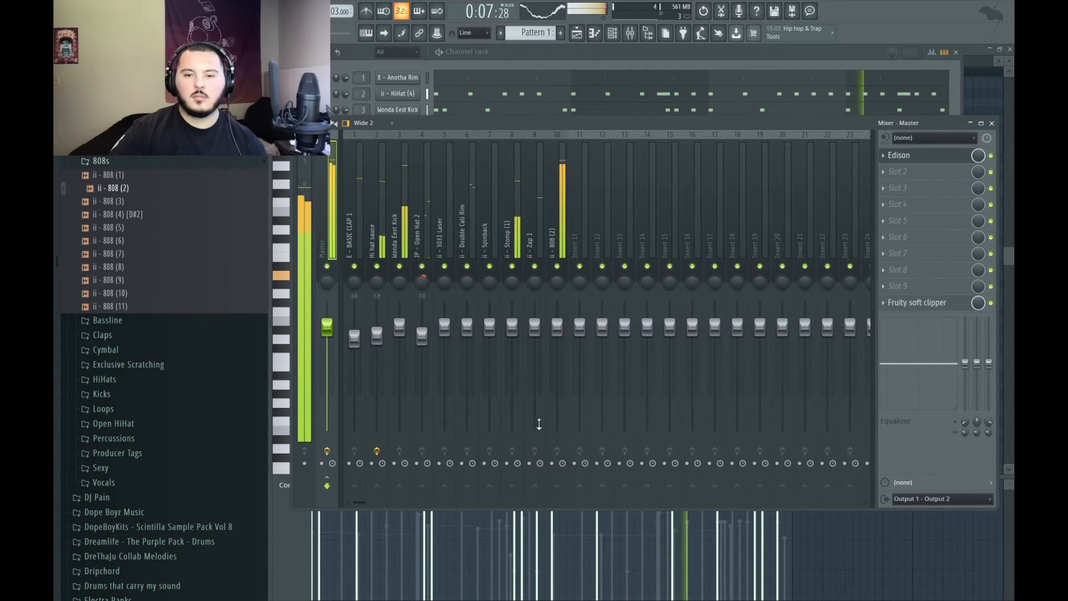
{"action": "left_click", "coordinate": [558, 281]}
{"action": "key", "text": "space"}
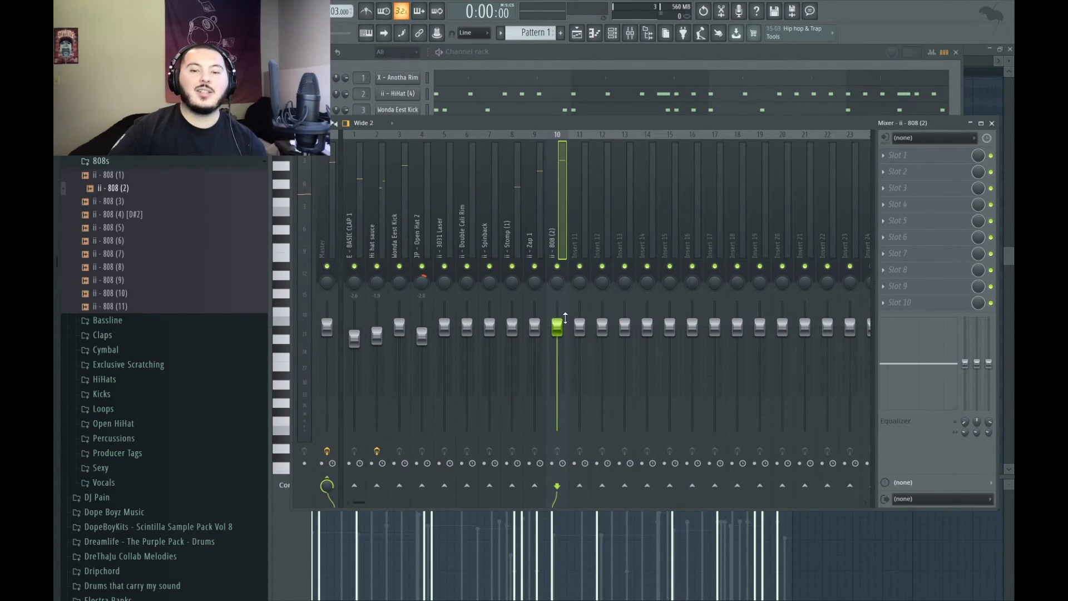
Step: Lower the 808 (2) mixer fader to balance it against the drums and loop during playback
{"action": "left_click_drag", "start_coordinate": [554, 333], "coordinate": [554, 340]}
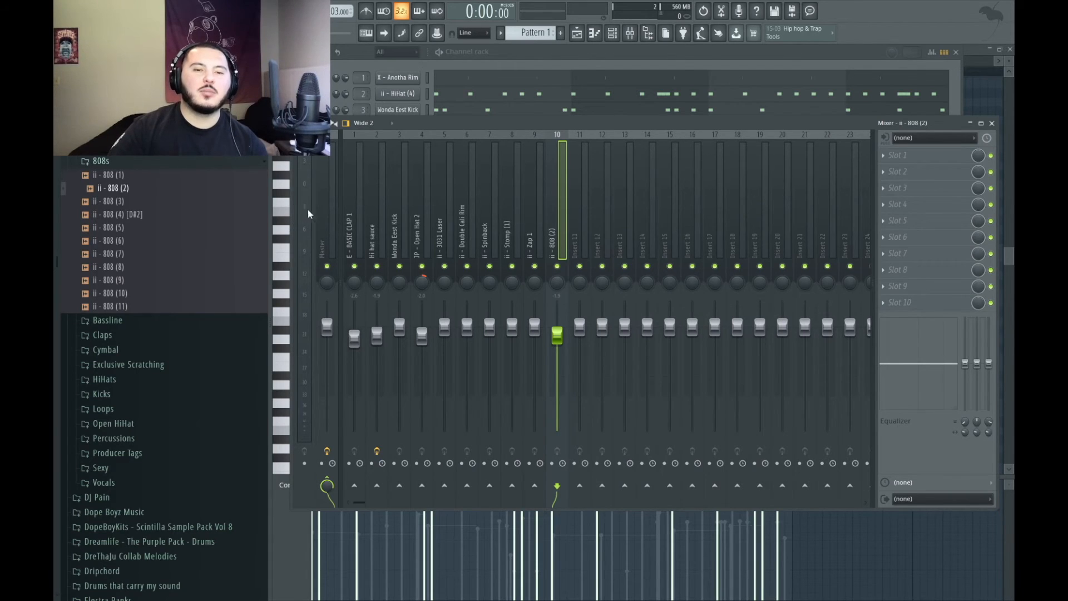
{"action": "key", "text": "space"}
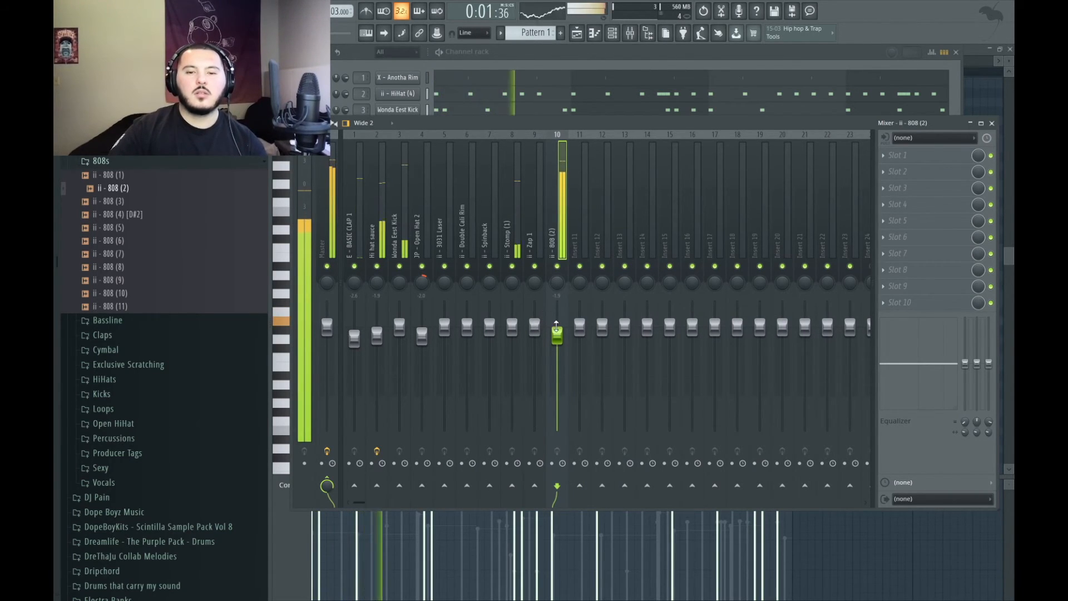
{"action": "left_click_drag", "start_coordinate": [557, 336], "coordinate": [557, 338]}
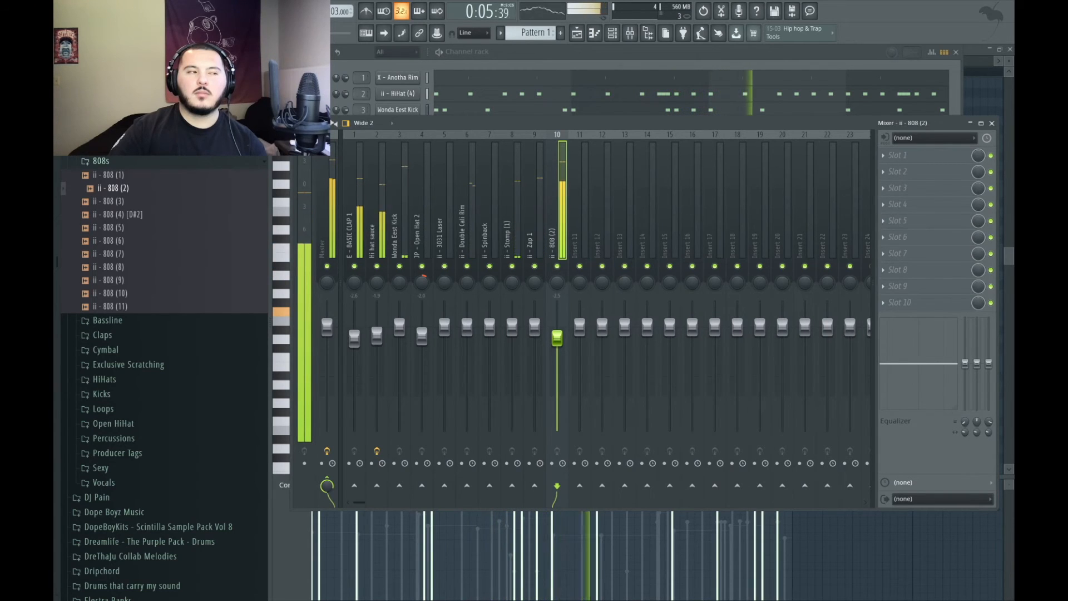
{"action": "left_click_drag", "start_coordinate": [557, 337], "coordinate": [558, 342]}
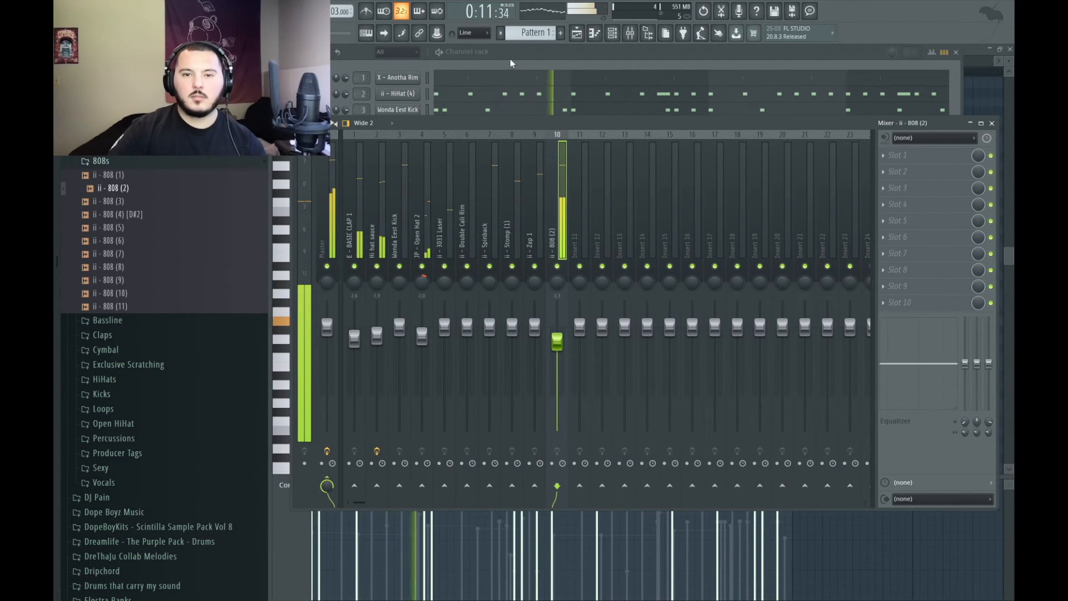
Step: Stop playback and route the Distance Am loop from playlist Track 1 to mixer track 11
{"action": "left_click", "coordinate": [579, 34]}
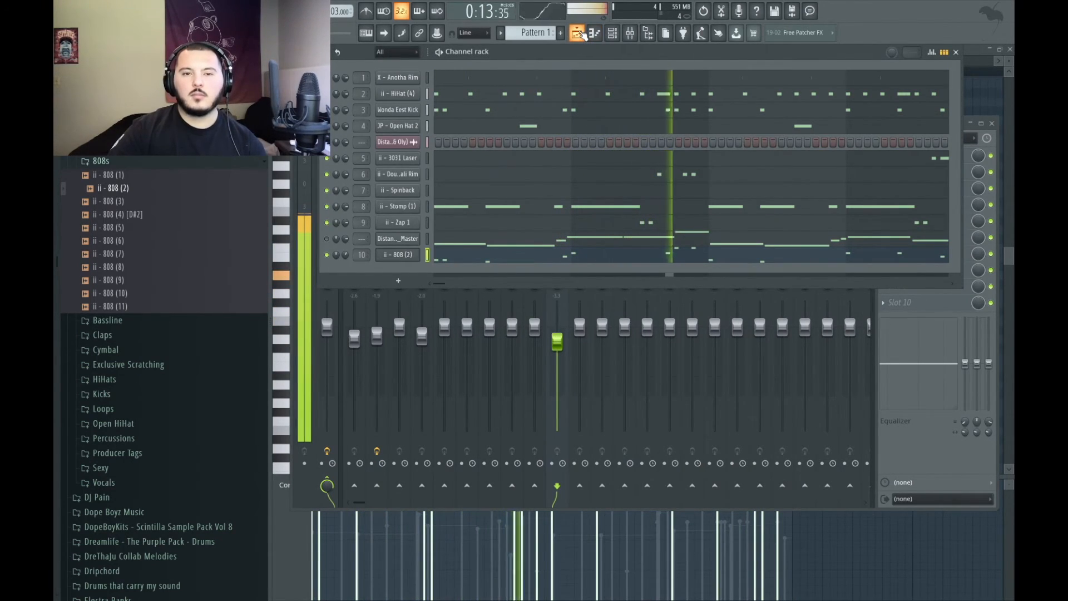
{"action": "left_click", "coordinate": [594, 33]}
{"action": "key", "text": "space"}
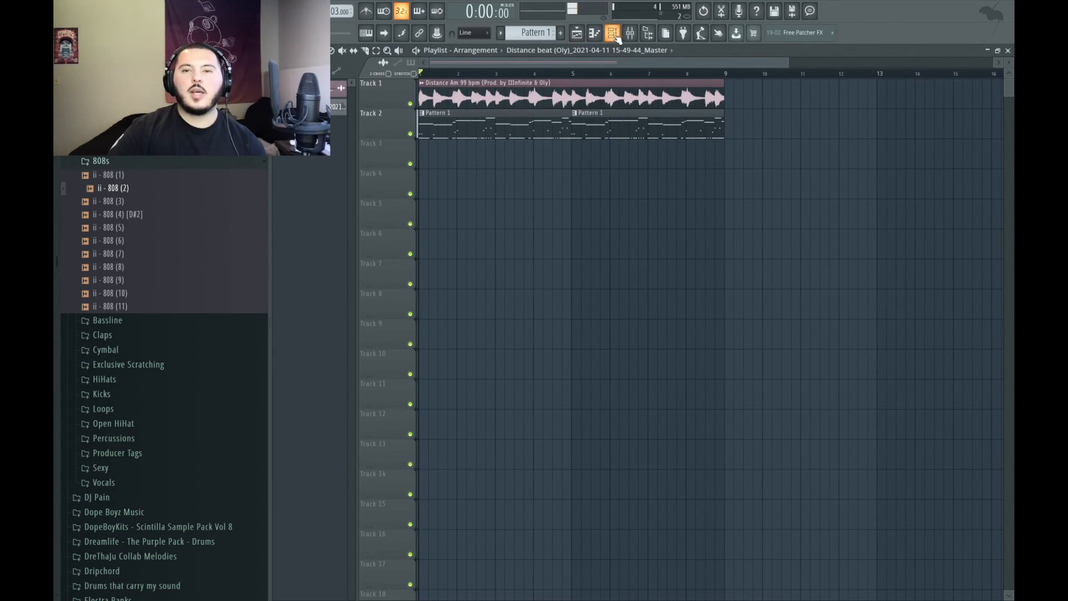
{"action": "double_click", "coordinate": [616, 100]}
{"action": "left_click", "coordinate": [629, 33]}
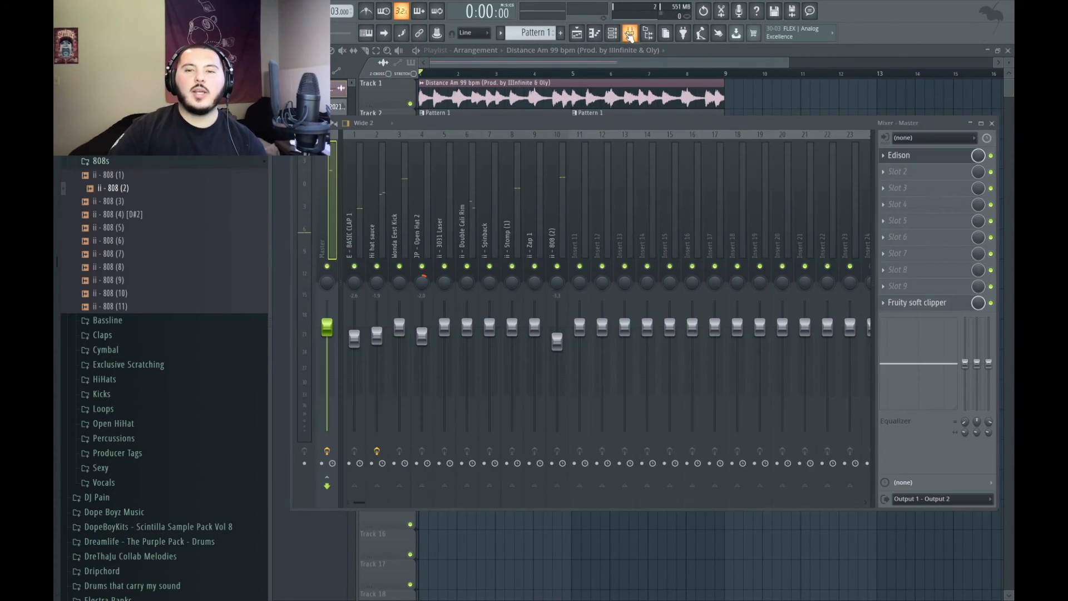
{"action": "double_click", "coordinate": [520, 98]}
{"action": "key", "text": "ctrl+l"}
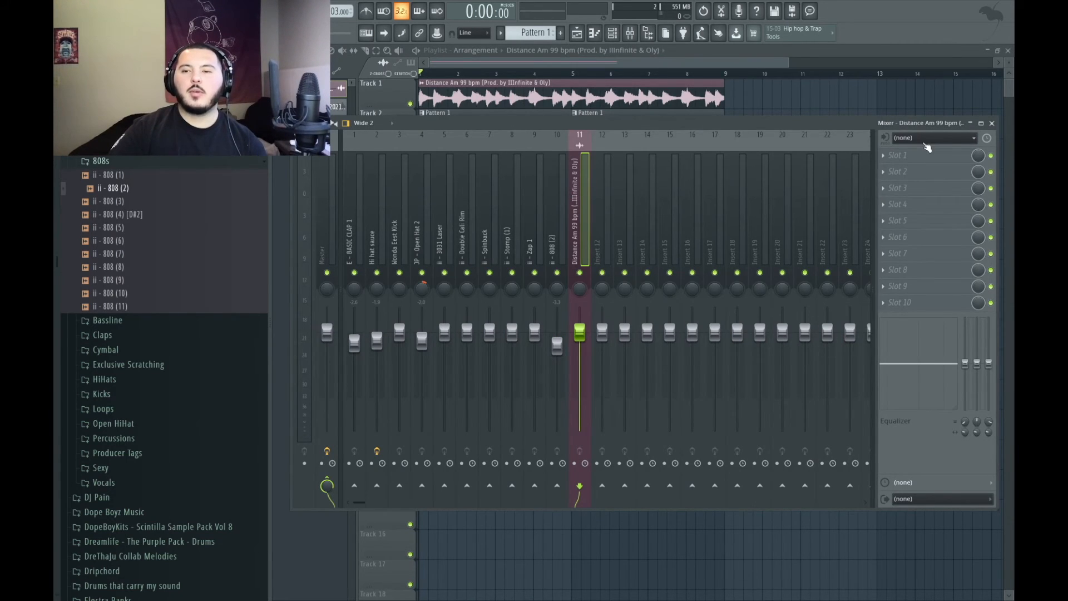
Step: Add Fruity Parametric EQ 2 with the Low cut preset to the Distance Am loop's mixer track and play the arrangement
{"action": "left_click", "coordinate": [917, 156]}
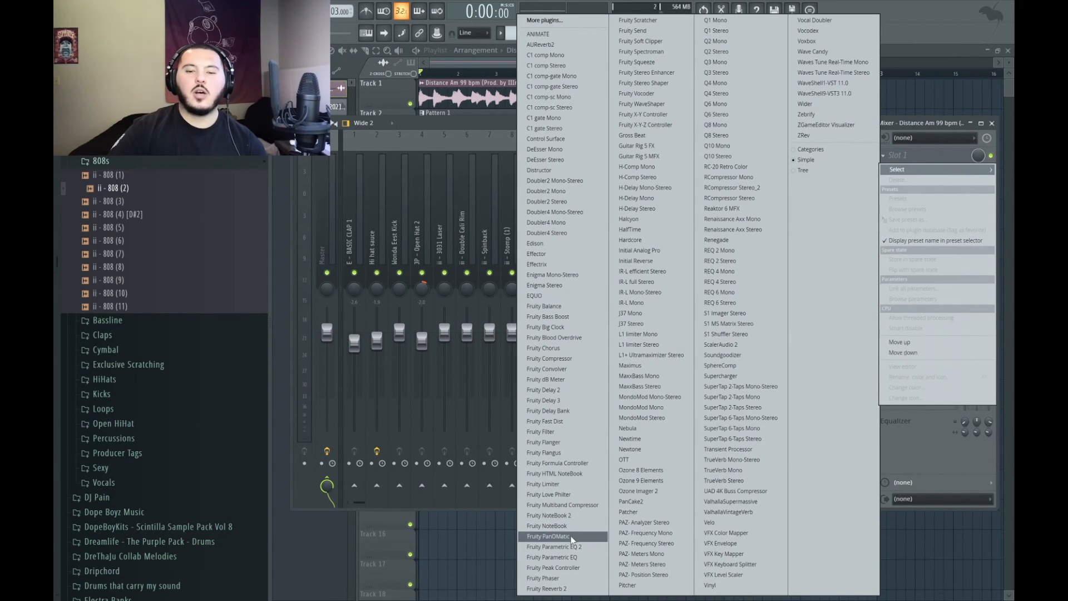
{"action": "left_click", "coordinate": [551, 547]}
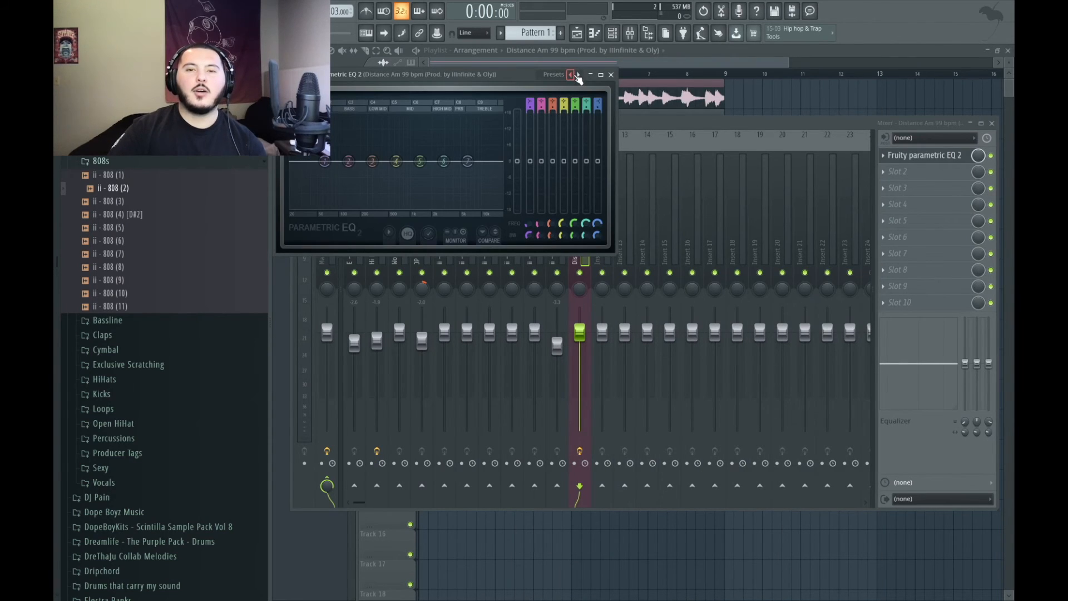
{"action": "left_click", "coordinate": [579, 75]}
{"action": "left_click", "coordinate": [579, 76]}
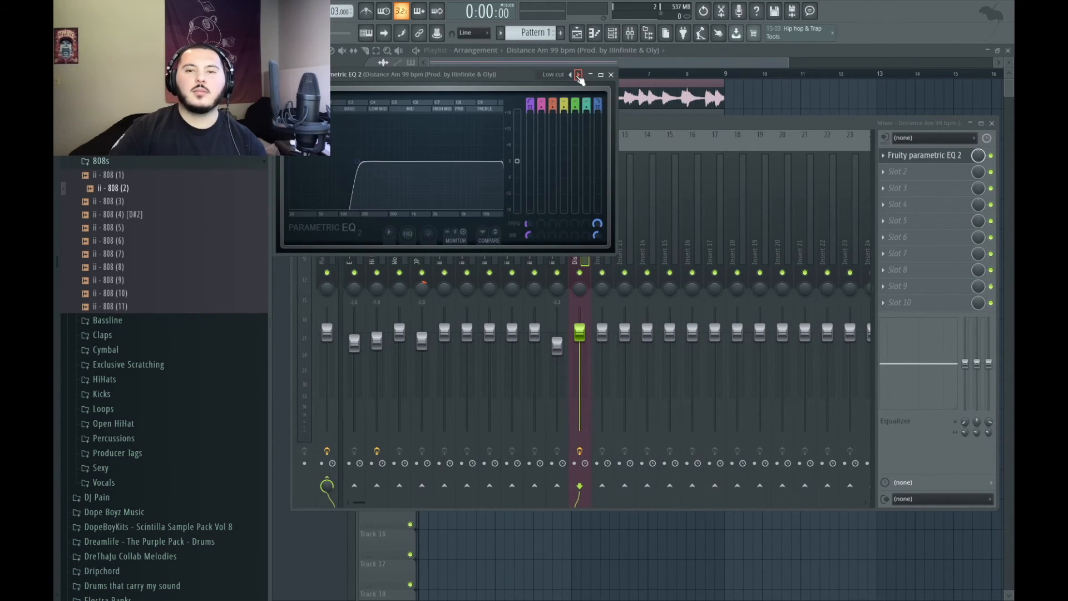
{"action": "left_click", "coordinate": [611, 74]}
{"action": "key", "text": "space"}
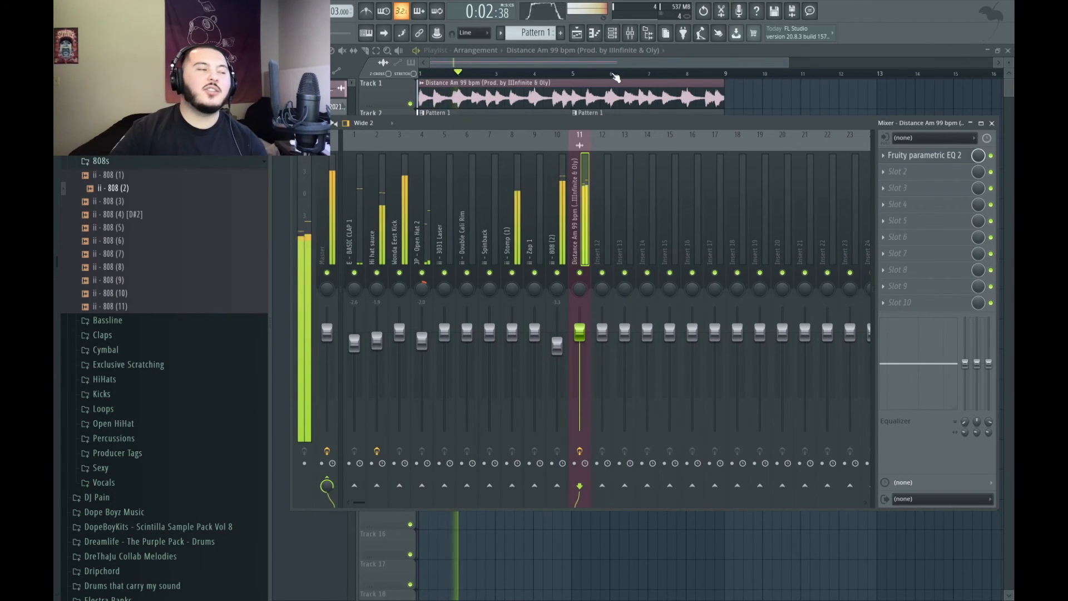
Step: Lower the low-cut frequency slightly in the Distance Am loop's Fruity Parametric EQ 2 and replay the arrangement with the playlist in view
{"action": "key", "text": "space"}
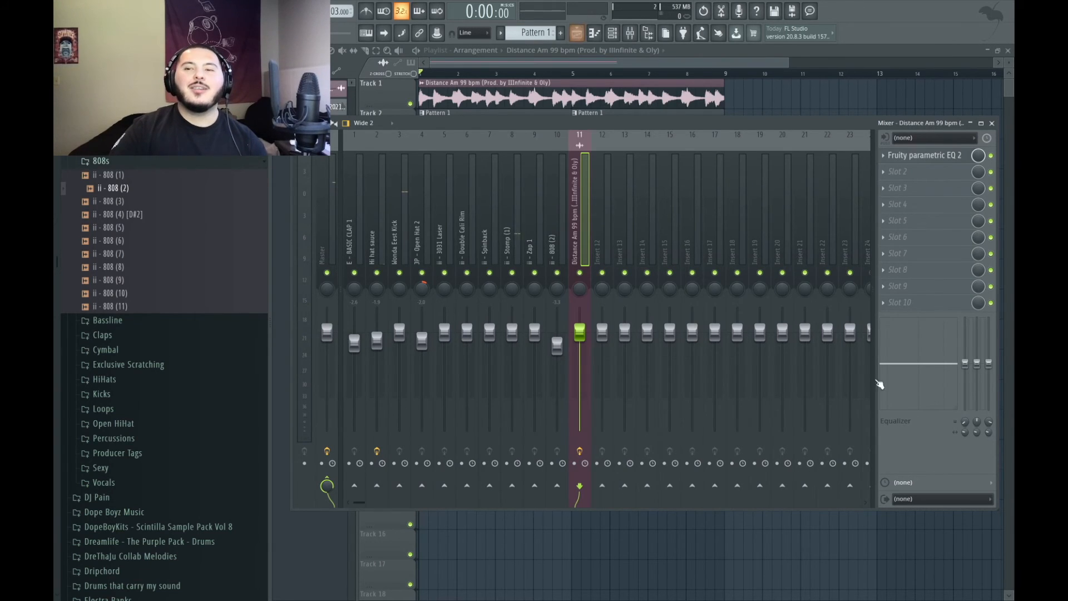
{"action": "left_click", "coordinate": [927, 156]}
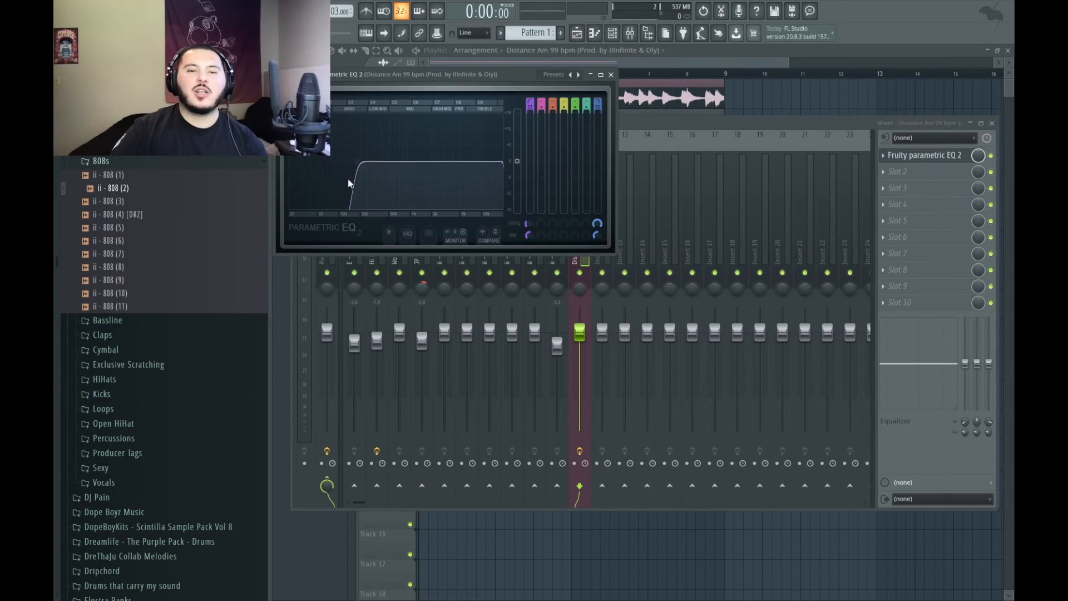
{"action": "left_click_drag", "start_coordinate": [361, 162], "coordinate": [355, 162]}
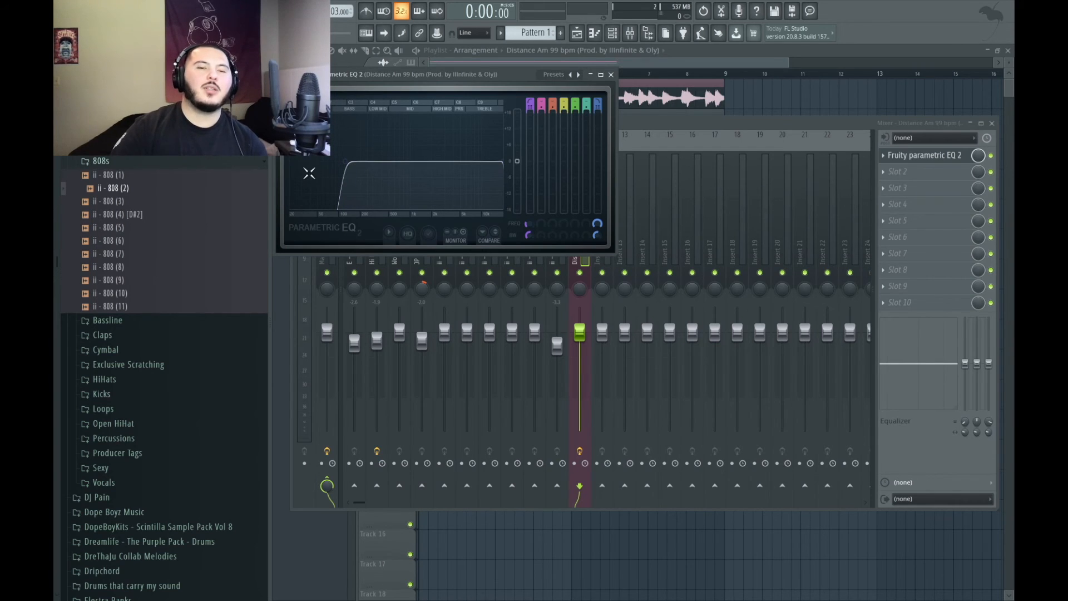
{"action": "key", "text": "space"}
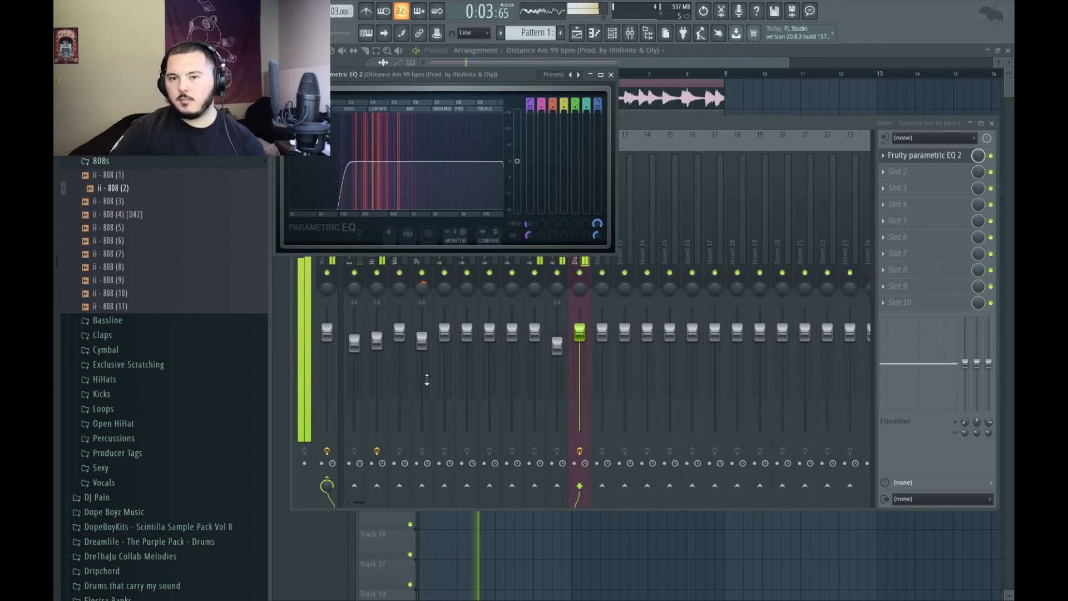
{"action": "left_click", "coordinate": [713, 55]}
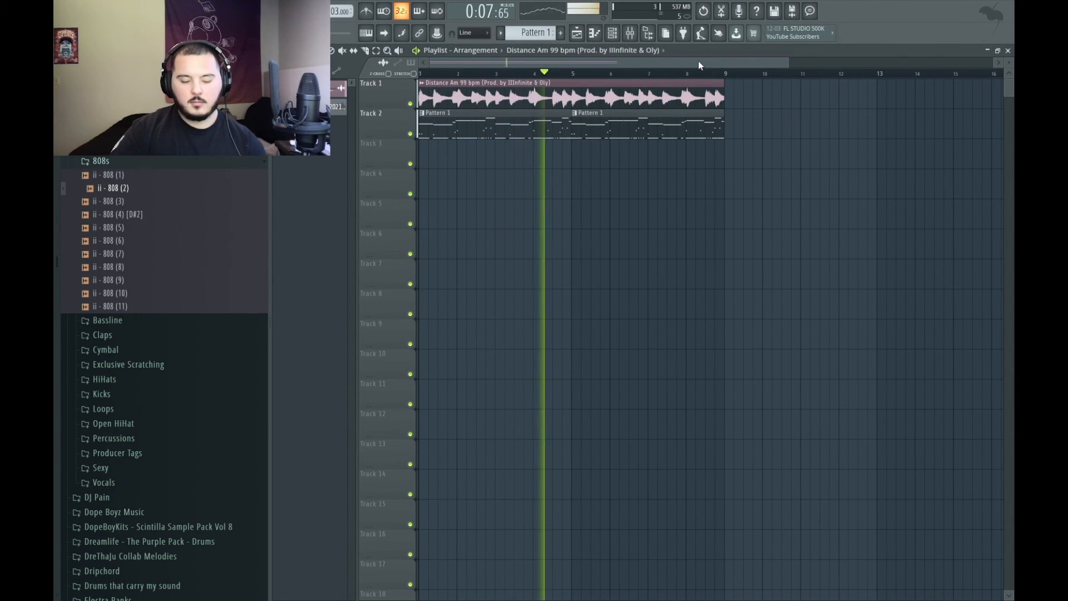
Step: Lower the Stomp (1) mixer fader to balance it during playback and return to the playlist
{"action": "left_click", "coordinate": [639, 36]}
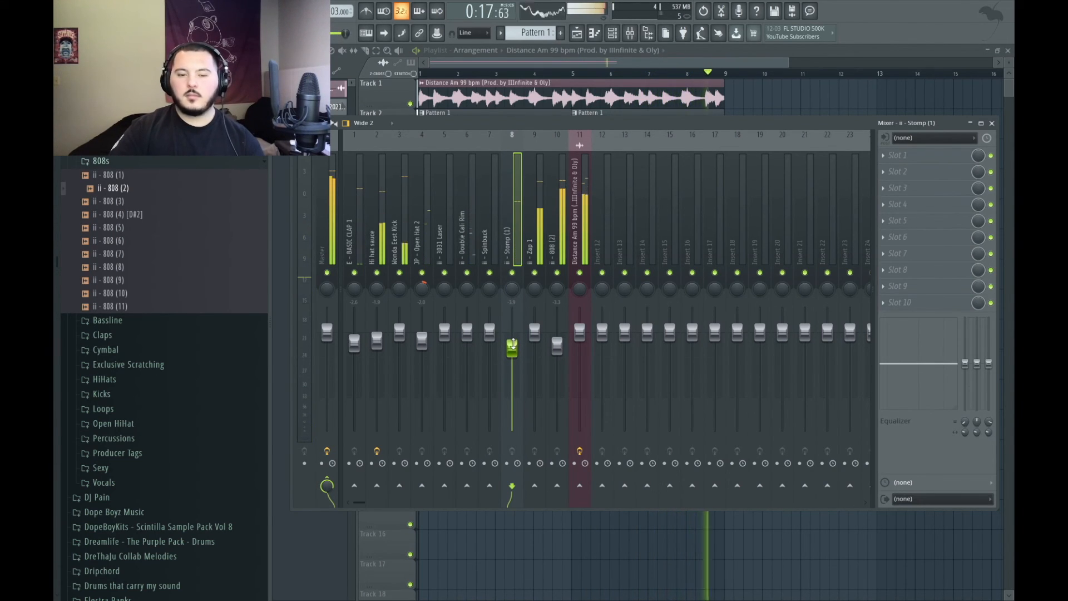
{"action": "left_click", "coordinate": [522, 59]}
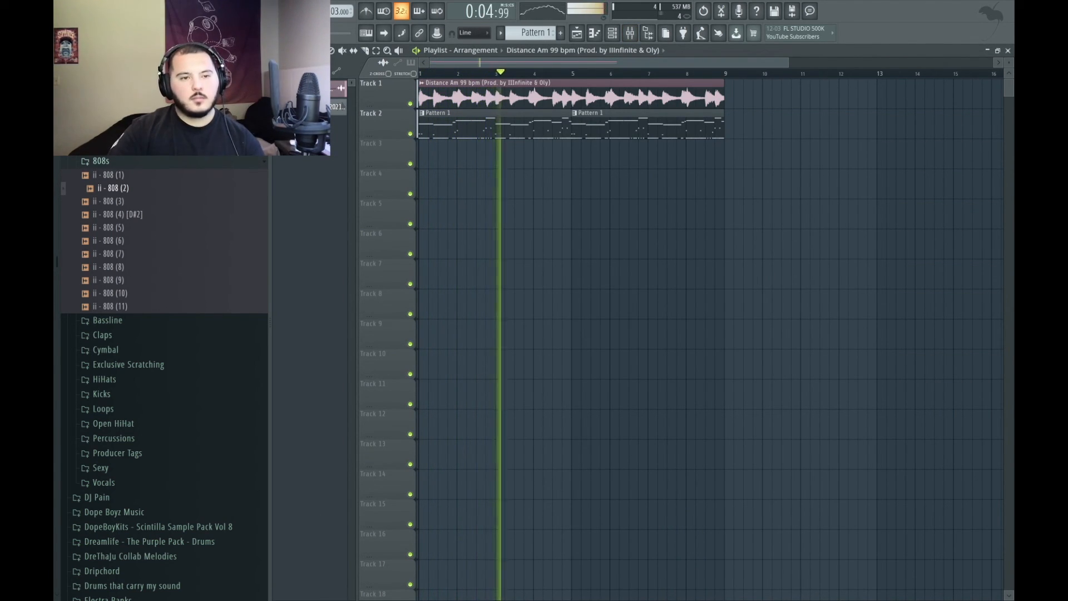
Step: Collapse the expanded sample folders in the browser and stop the arrangement's playback
{"action": "left_click", "coordinate": [80, 50]}
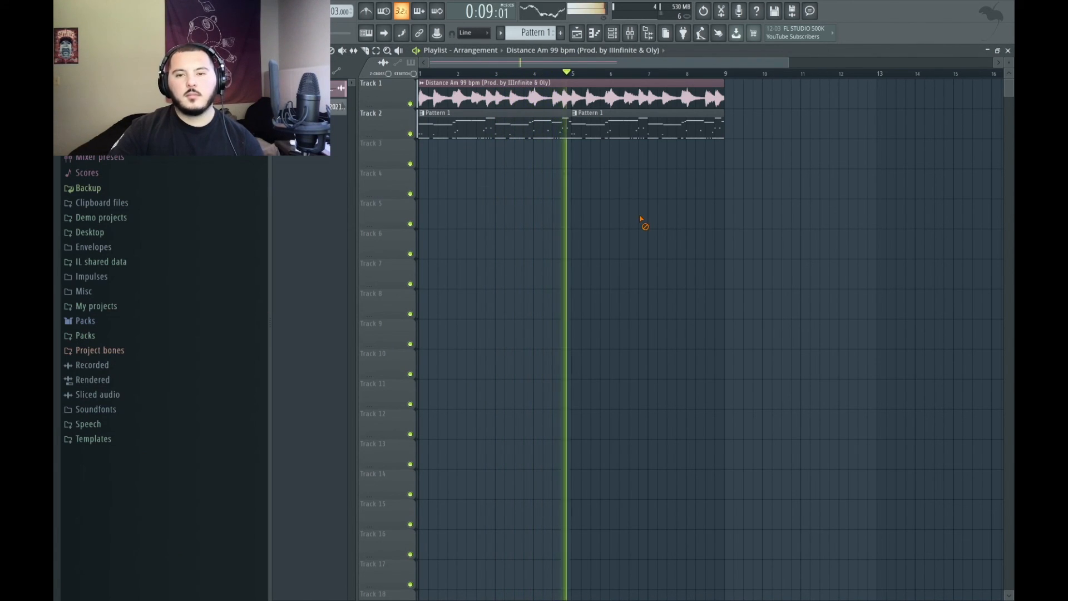
{"action": "key", "text": "space"}
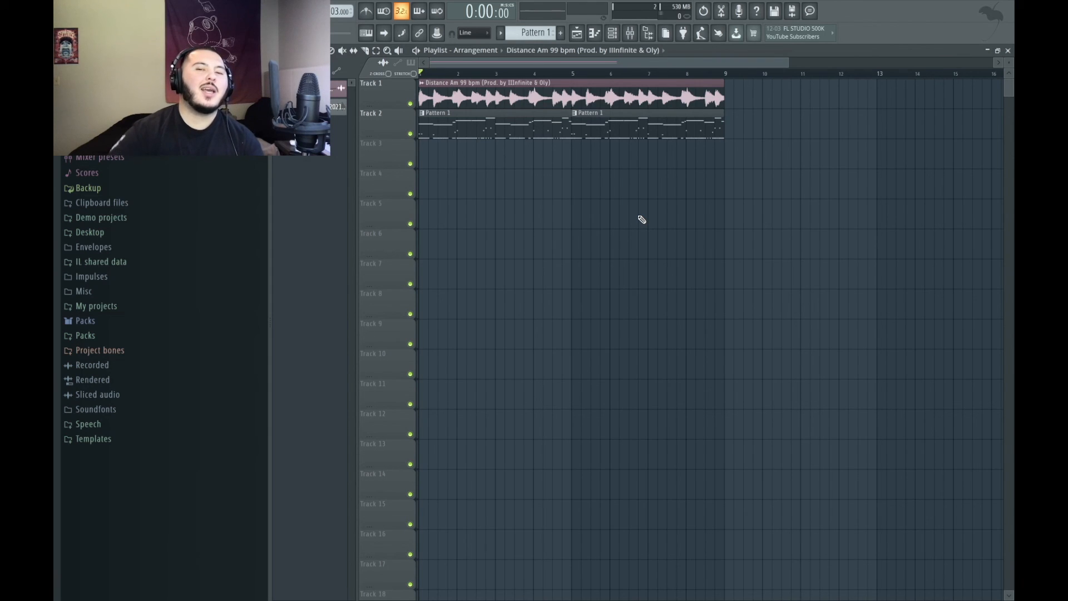